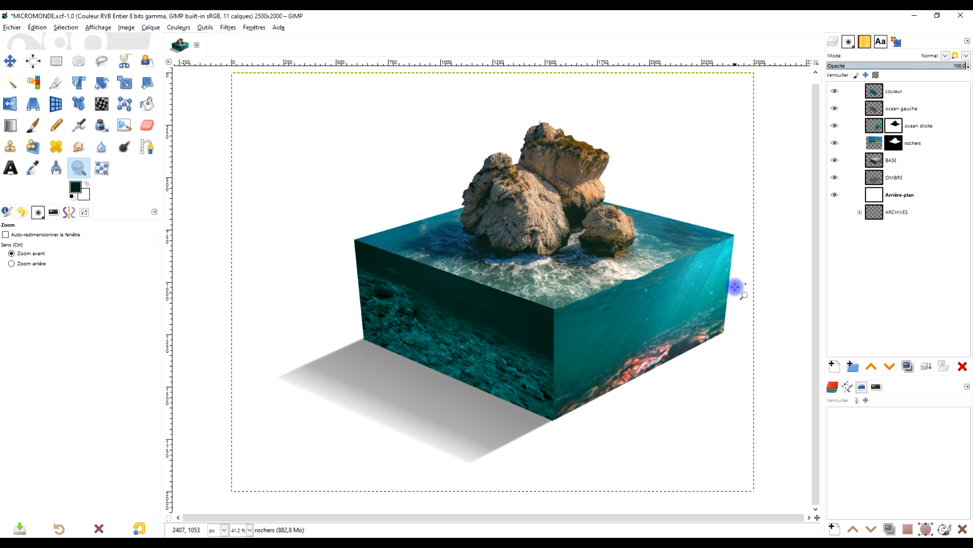
# Switch to the browser and open the 1920×1280 version of the Pixabay photo of the couple on the rock
pyautogui.moveTo(81, 530)
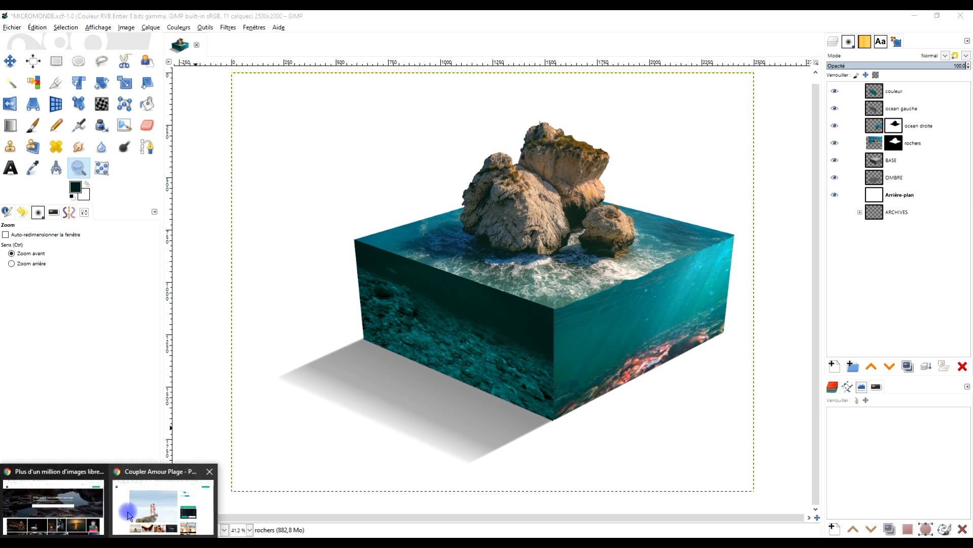
pyautogui.click(155, 507)
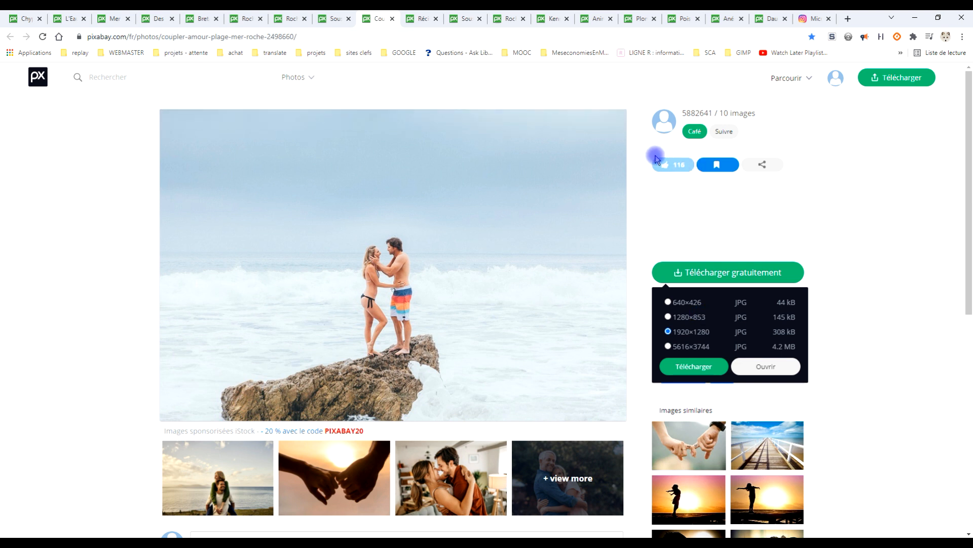
pyautogui.click(737, 271)
pyautogui.click(737, 272)
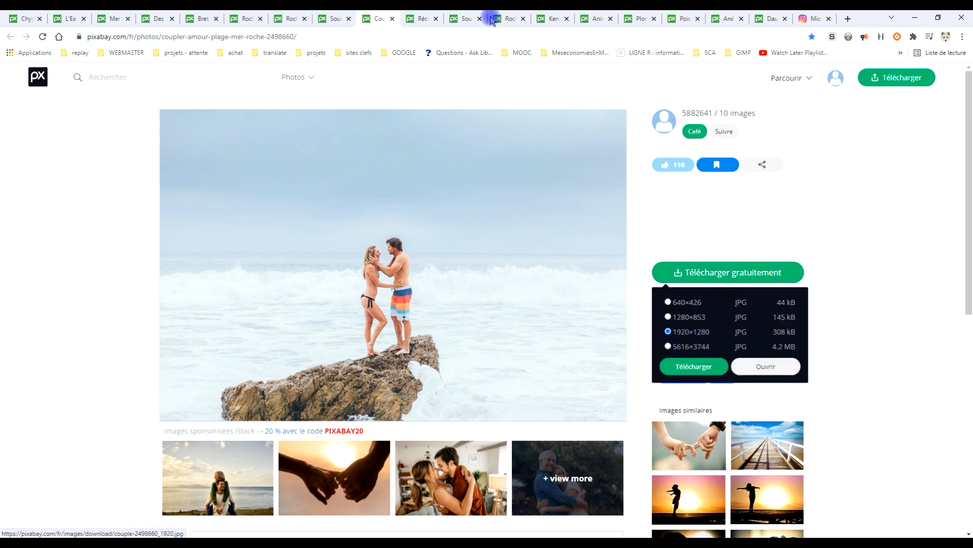
pyautogui.click(422, 18)
pyautogui.click(381, 19)
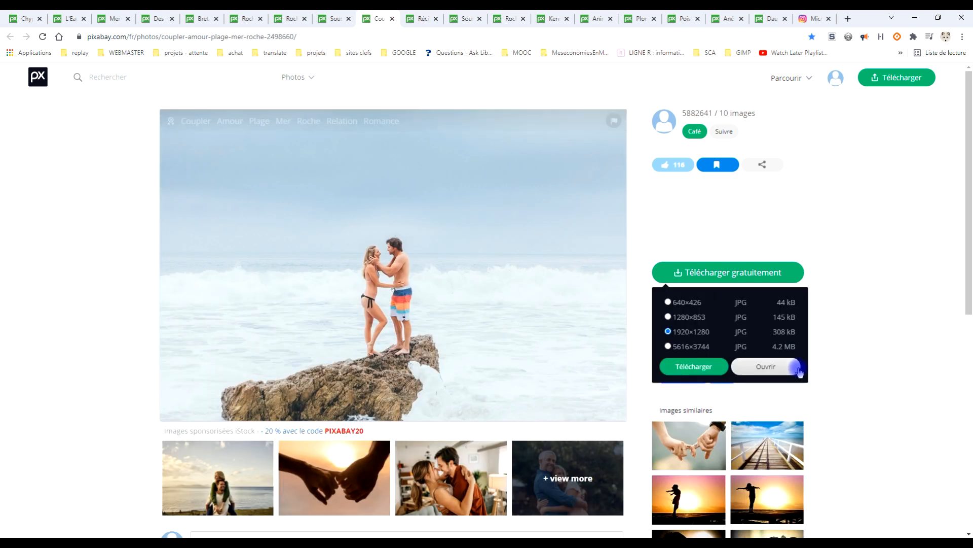
pyautogui.click(791, 366)
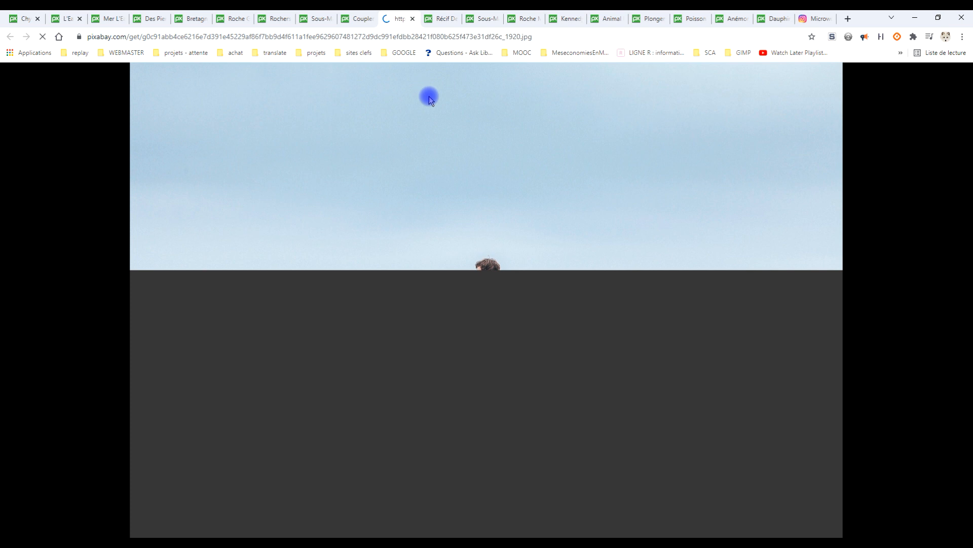
# Copy the full-size couple photo to the clipboard and switch back to GIMP
pyautogui.click(358, 23)
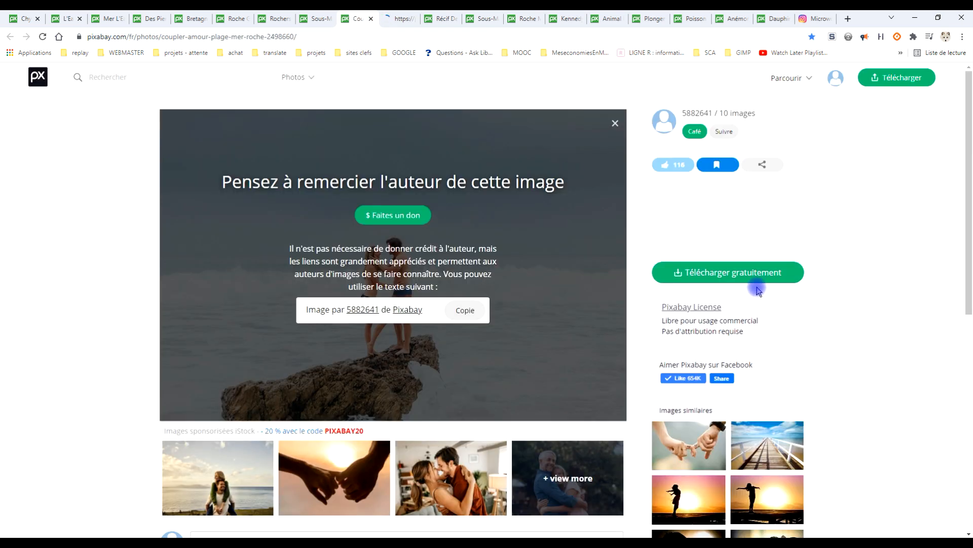
pyautogui.click(753, 271)
pyautogui.click(399, 19)
pyautogui.rightClick(388, 146)
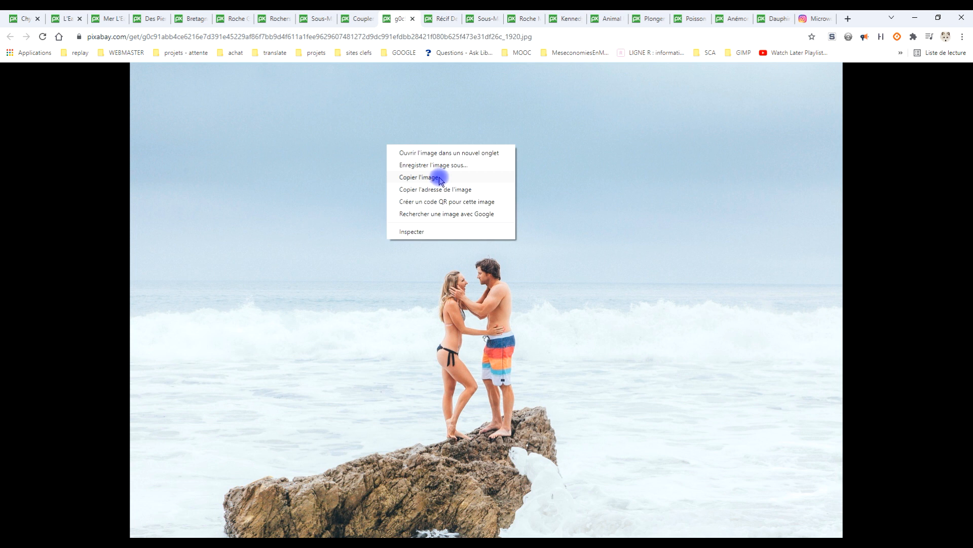
pyautogui.click(419, 177)
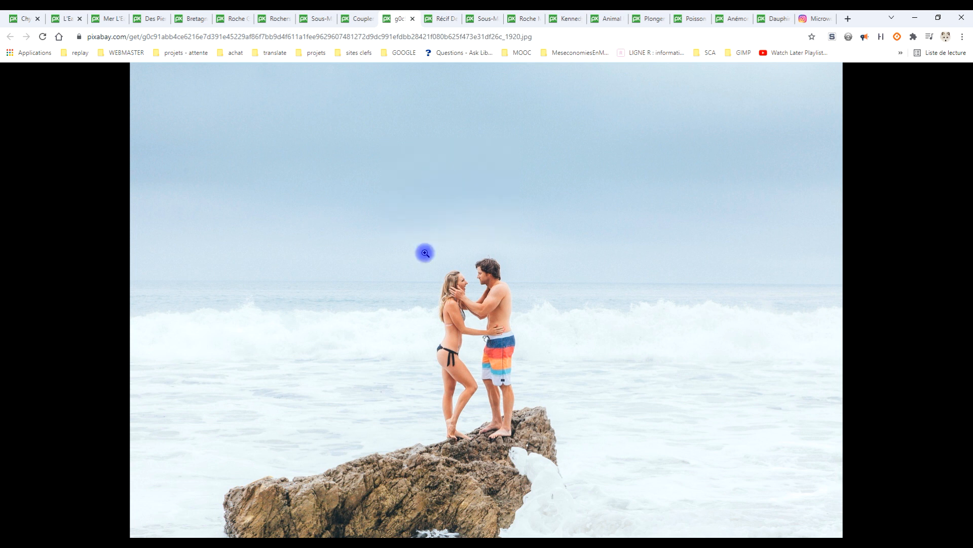
pyautogui.click(167, 545)
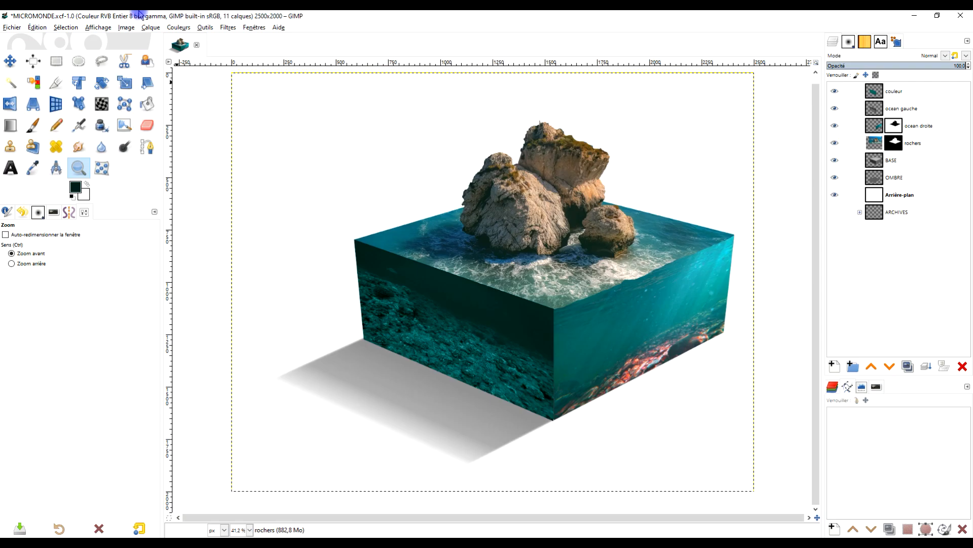
pyautogui.click(38, 27)
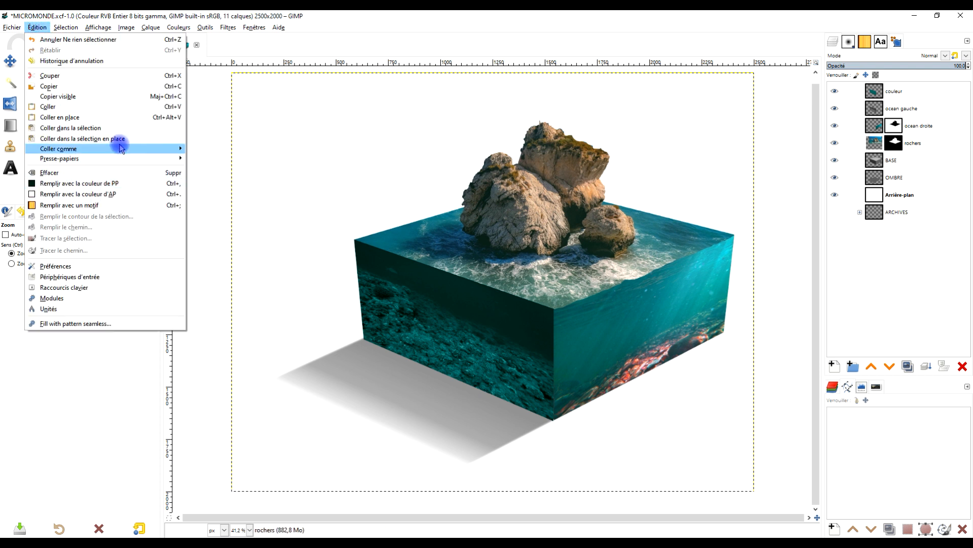
pyautogui.moveTo(121, 150)
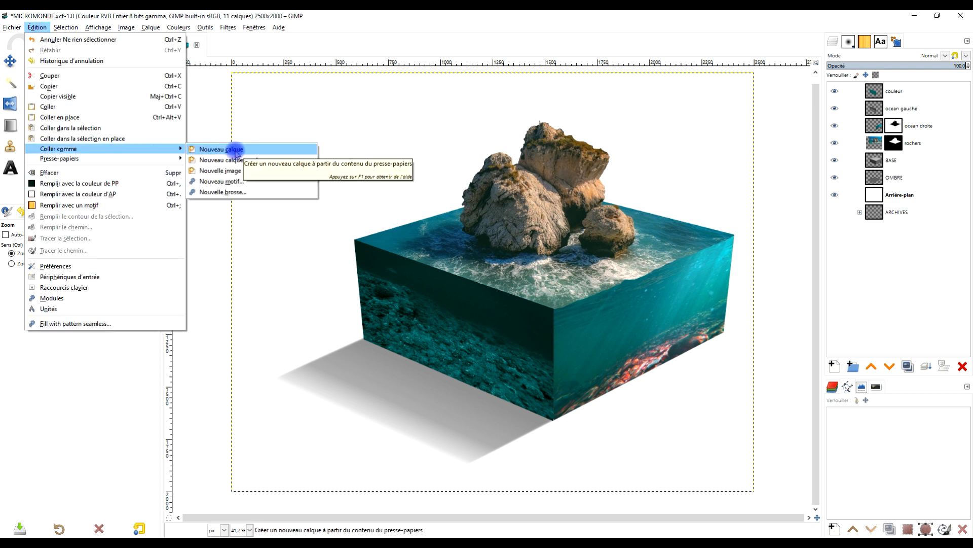
pyautogui.click(887, 266)
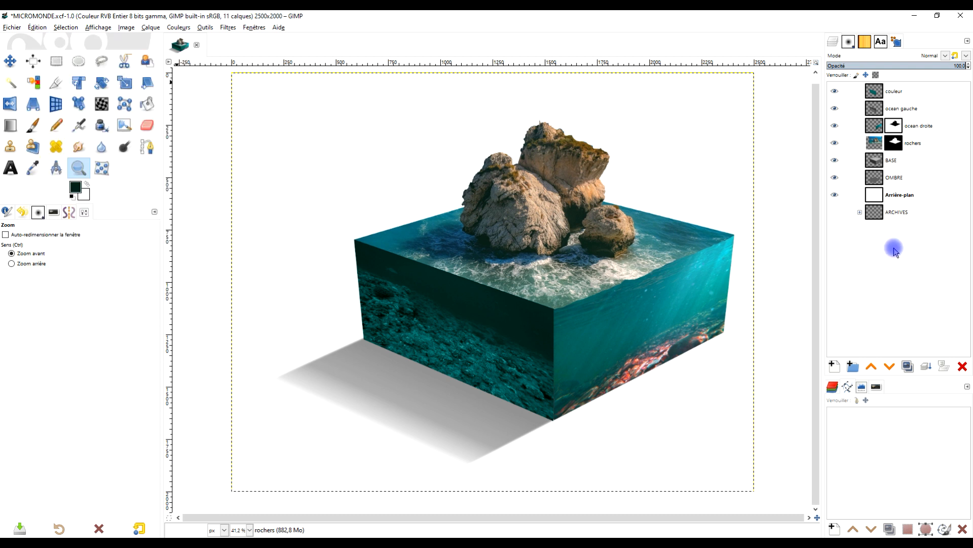
# Paste the copied photo as a new layer above the "couleur" layer
pyautogui.click(879, 96)
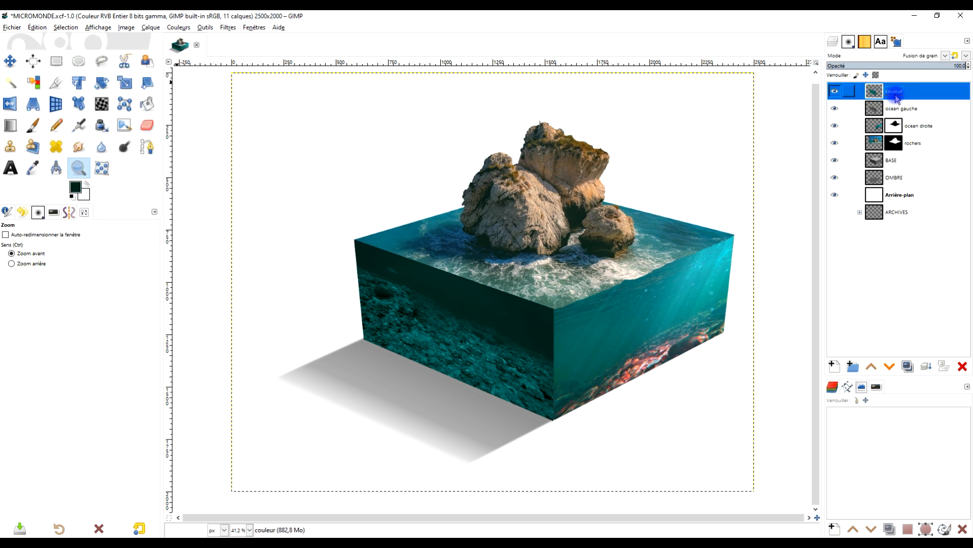
pyautogui.click(41, 27)
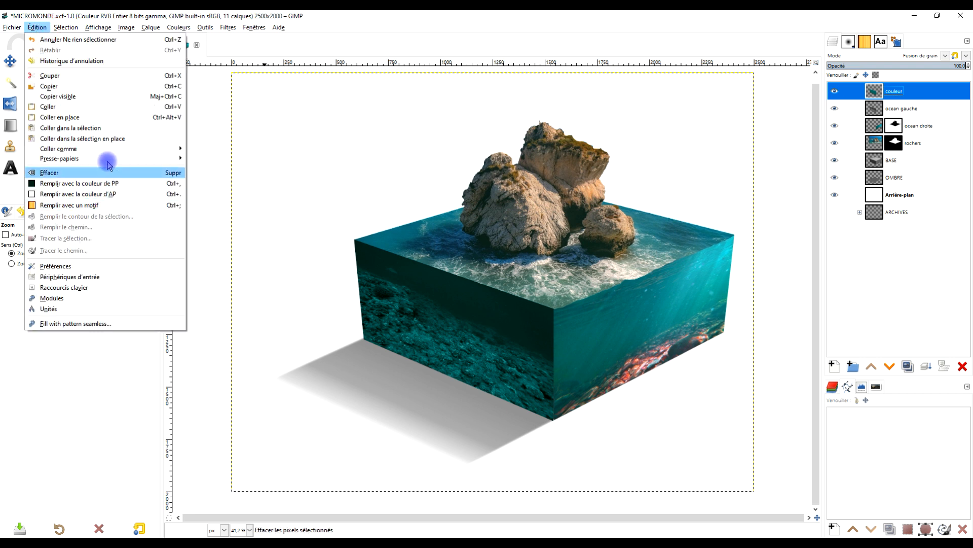
pyautogui.moveTo(111, 149)
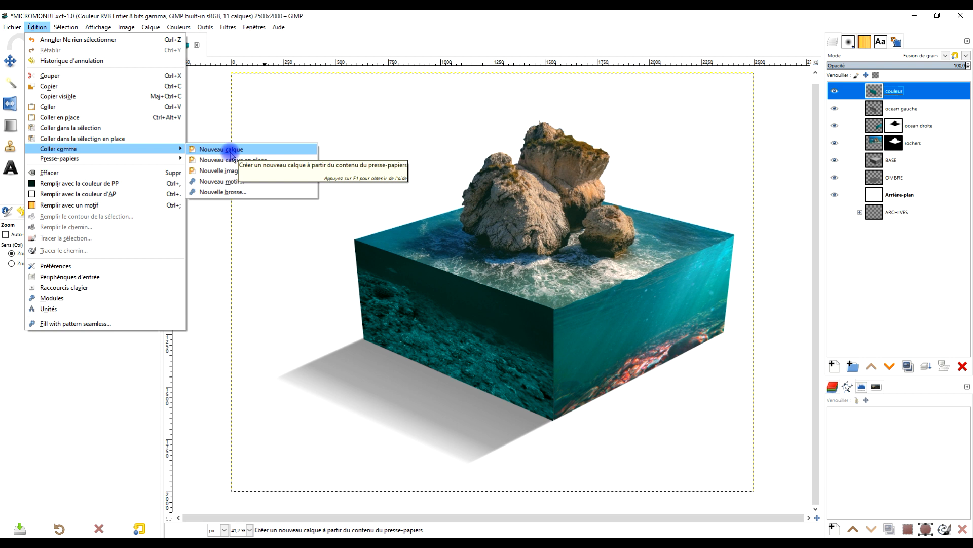
pyautogui.click(221, 149)
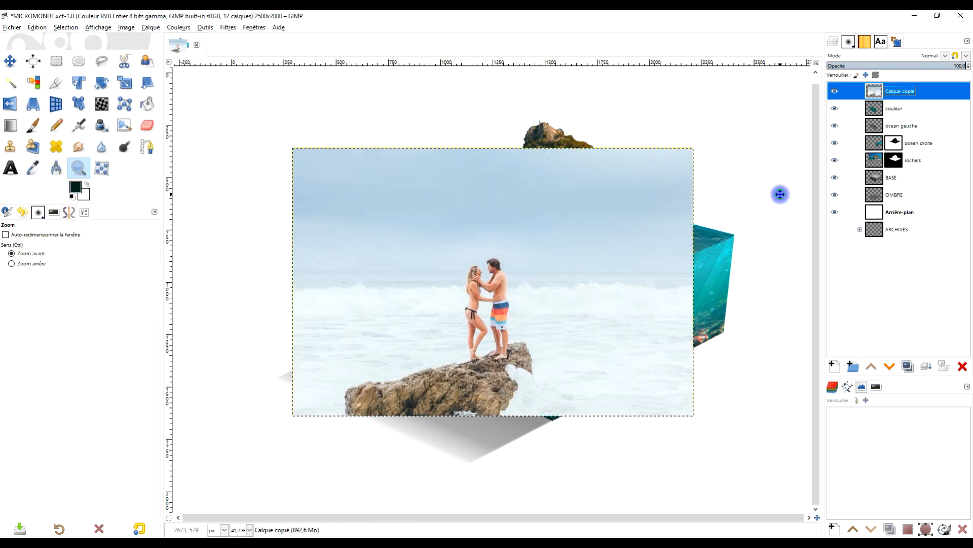
# Rename the pasted photo layer as "couple"
pyautogui.scroll(6, 466, 356)
pyautogui.scroll(-5, 471, 357)
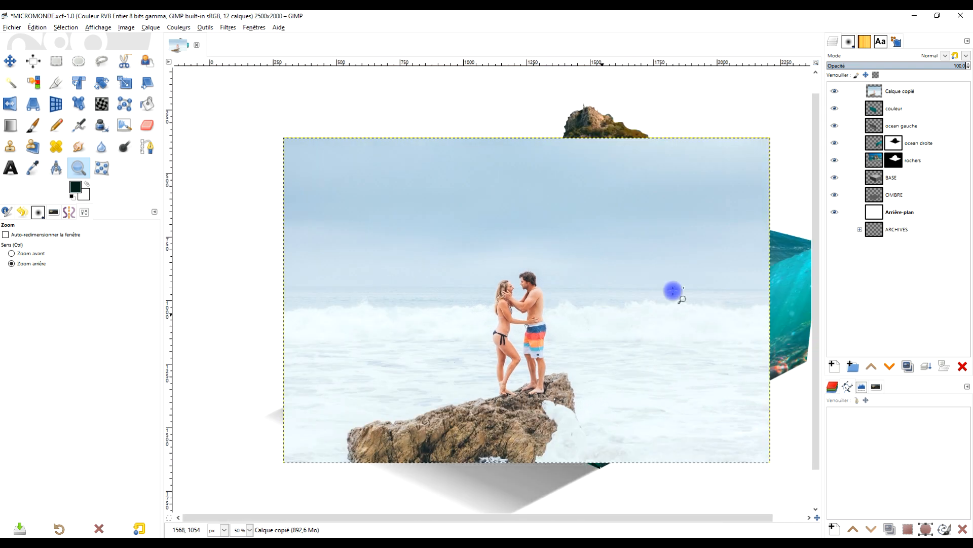
pyautogui.doubleClick(919, 92)
pyautogui.write('couple')
pyautogui.press('Return')
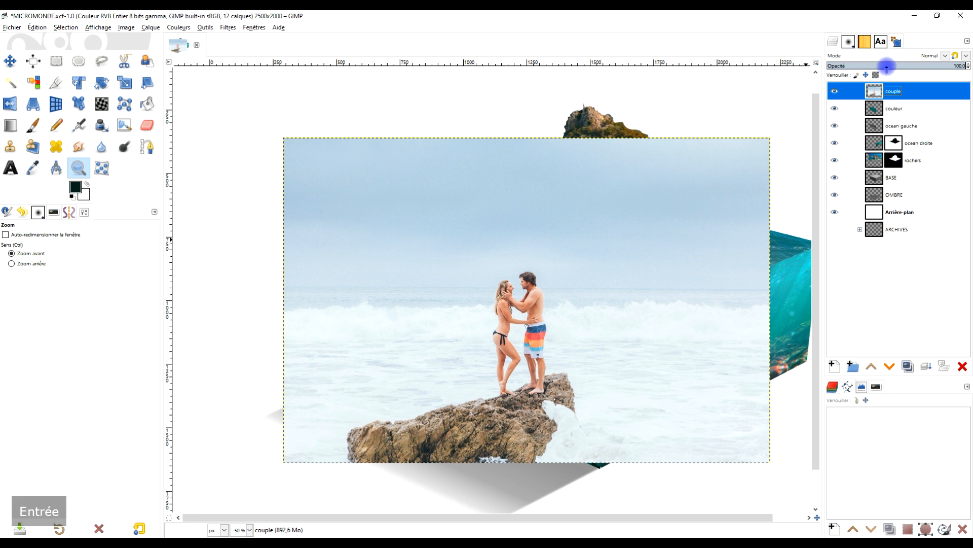
# Select the couple with a rectangle of about 274 × 630 px and cut it from the photo layer
pyautogui.click(8, 61)
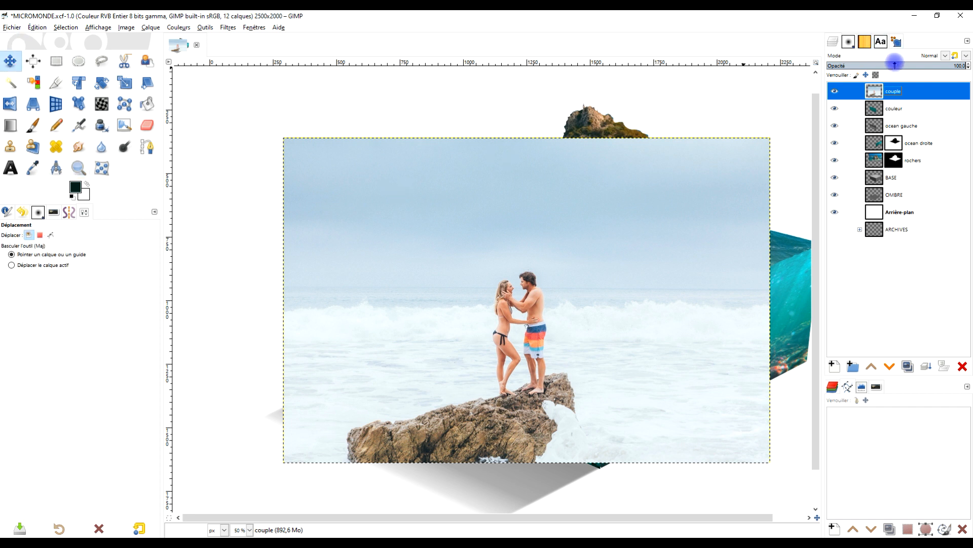
pyautogui.click(56, 61)
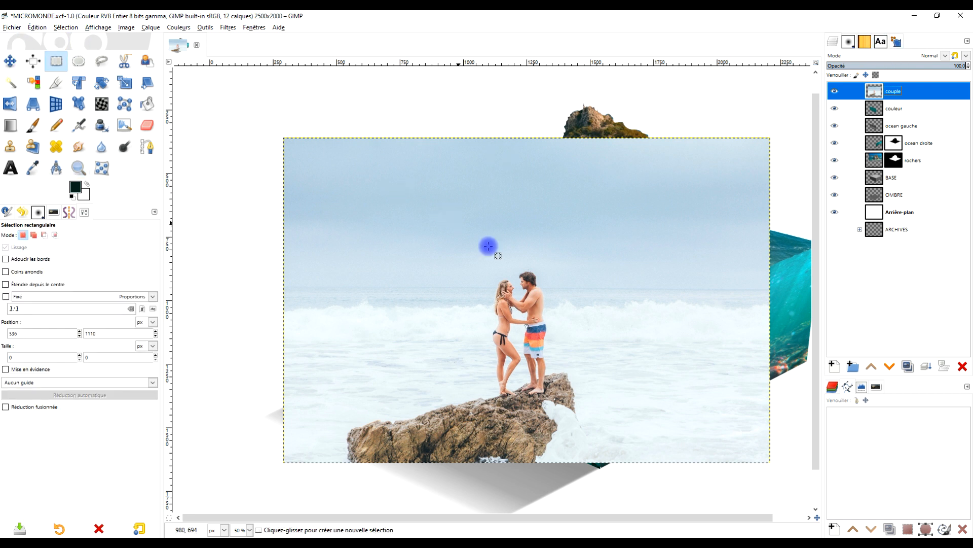
pyautogui.moveTo(487, 253); pyautogui.dragTo(554, 412)
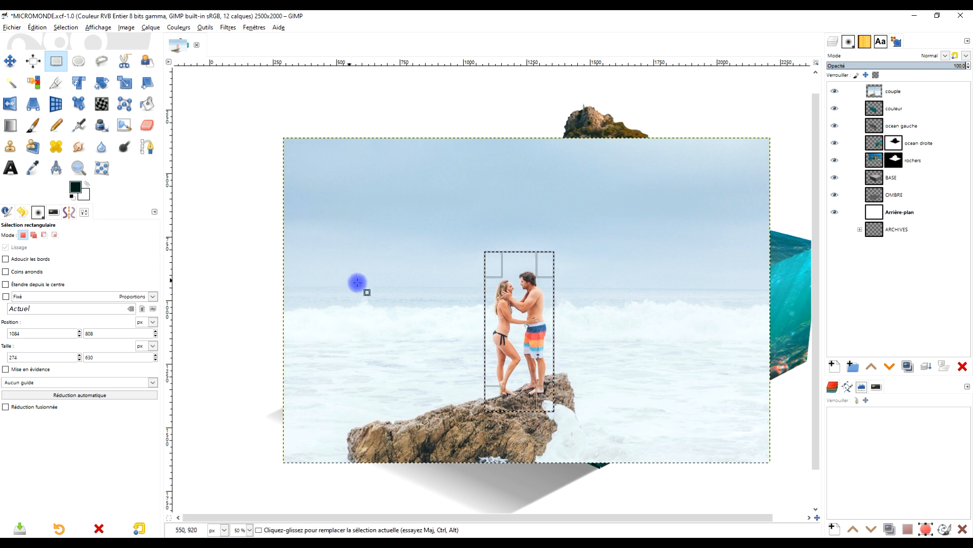
pyautogui.click(37, 27)
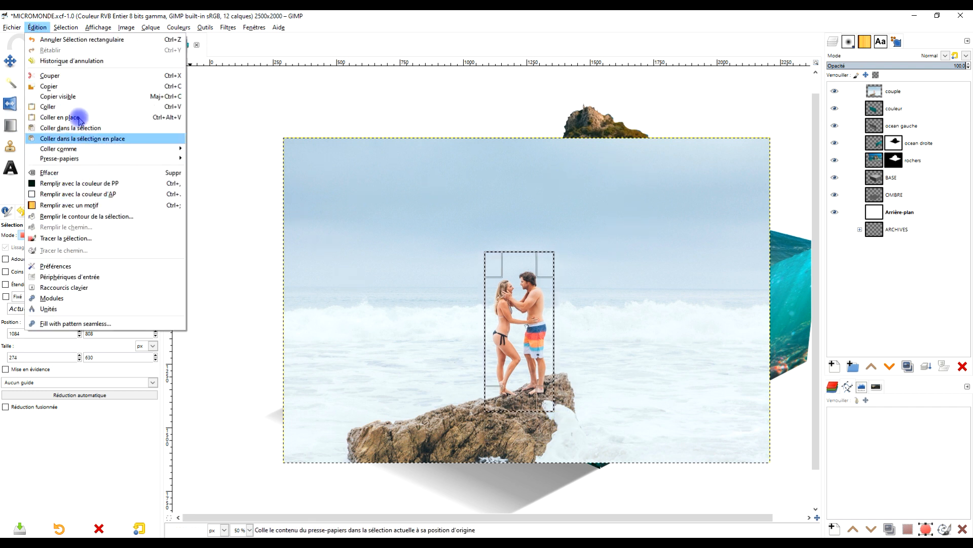
pyautogui.click(50, 76)
# Paste the cut couple in place as its own new layer and delete the original "couple" layer
pyautogui.click(37, 27)
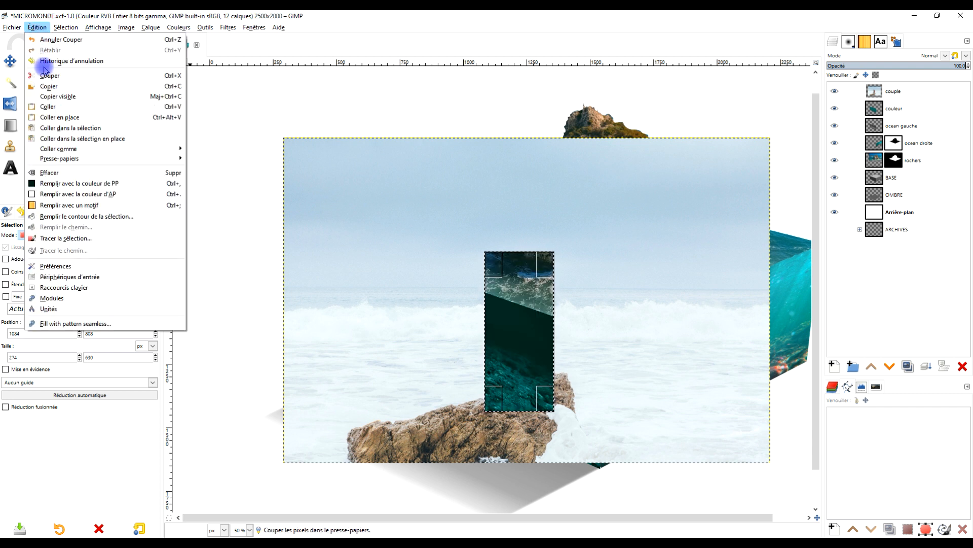
pyautogui.click(46, 119)
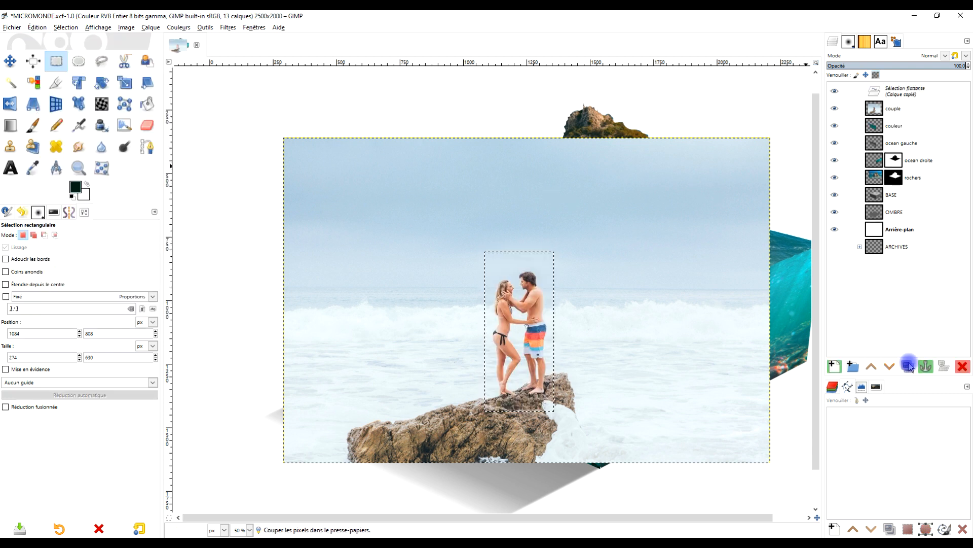
pyautogui.click(833, 366)
pyautogui.click(895, 109)
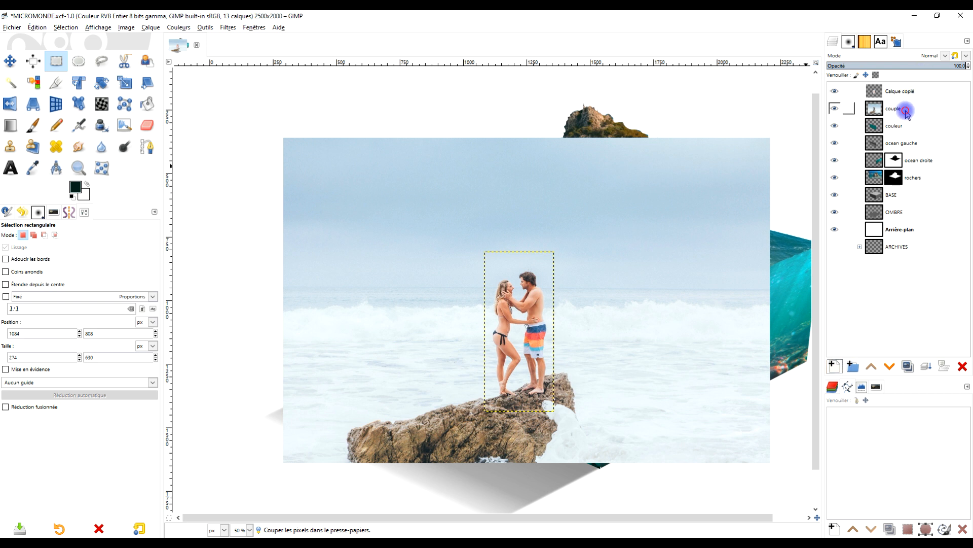
pyautogui.click(962, 366)
# Move the couple cut-out onto the top of the tallest rock
pyautogui.click(10, 61)
pyautogui.moveTo(679, 253); pyautogui.dragTo(656, 337)
pyautogui.moveTo(507, 408); pyautogui.dragTo(595, 130)
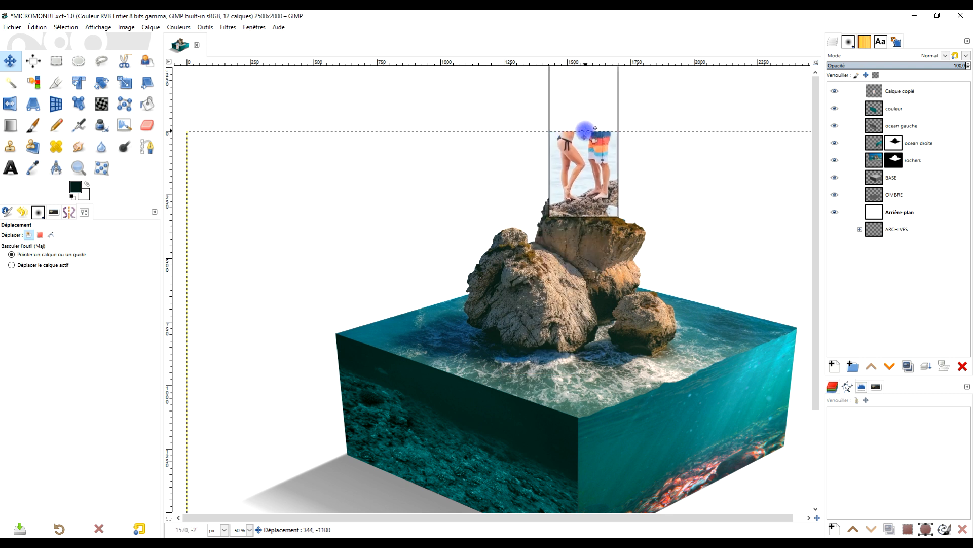
pyautogui.scroll(-3, 642, 170)
pyautogui.scroll(2, 613, 193)
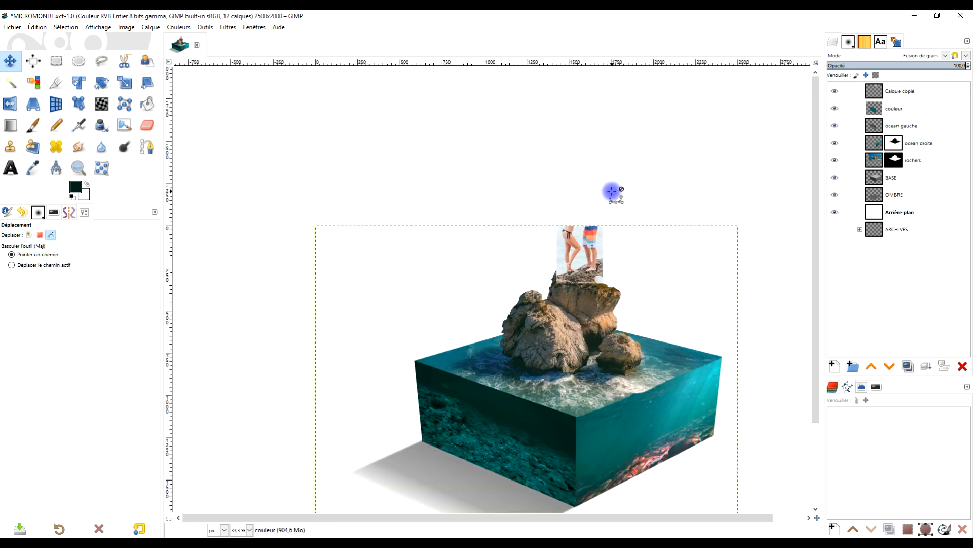
pyautogui.scroll(1, 612, 191)
# Reposition the couple cut-out so it stands on the small rock at the front right
pyautogui.moveTo(574, 282); pyautogui.dragTo(634, 377)
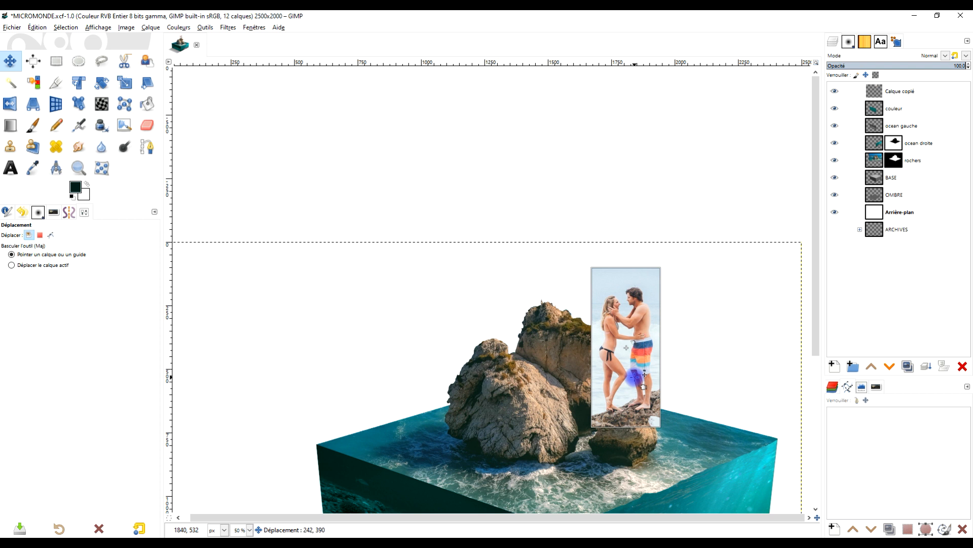
pyautogui.moveTo(634, 378); pyautogui.dragTo(597, 289)
pyautogui.moveTo(675, 336); pyautogui.dragTo(708, 188)
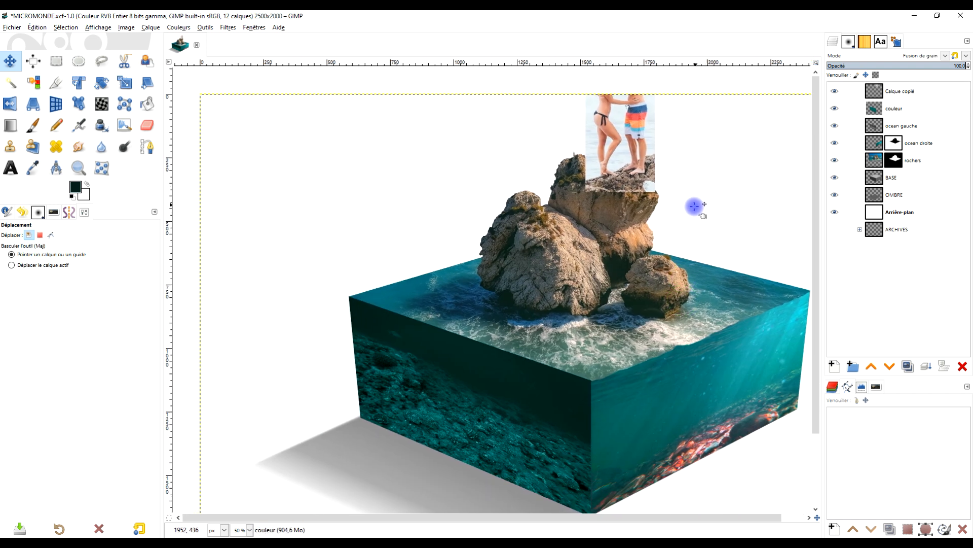
pyautogui.scroll(-1, 693, 212)
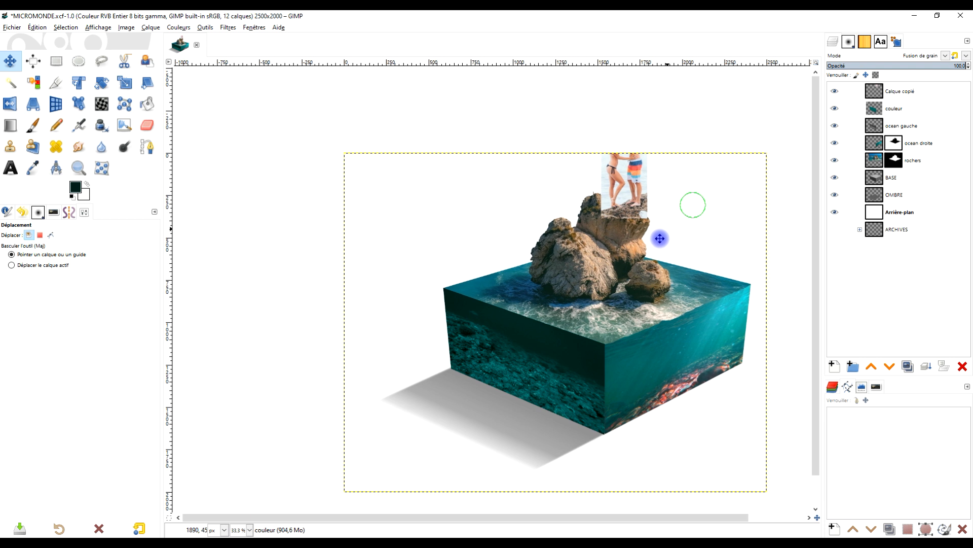
pyautogui.moveTo(655, 276); pyautogui.dragTo(647, 263)
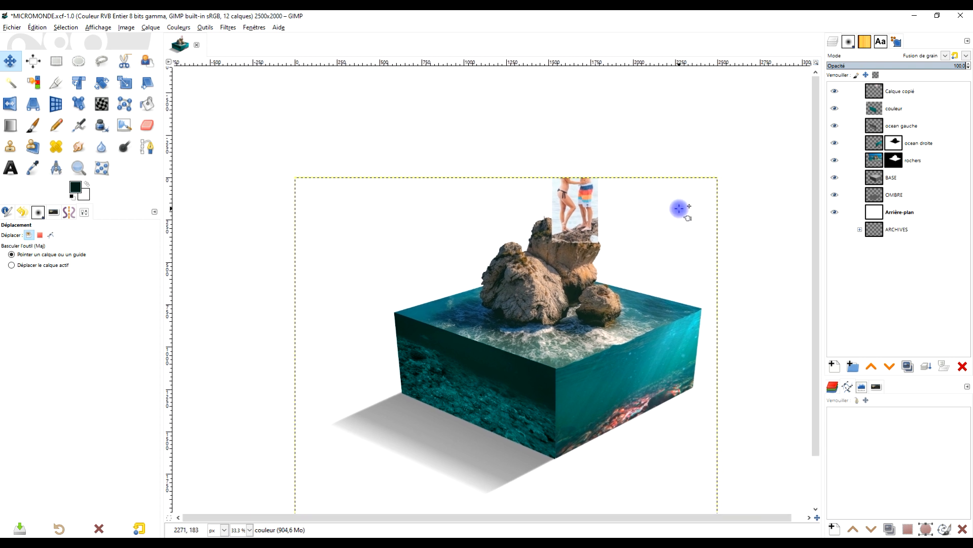
pyautogui.moveTo(576, 191); pyautogui.dragTo(596, 247)
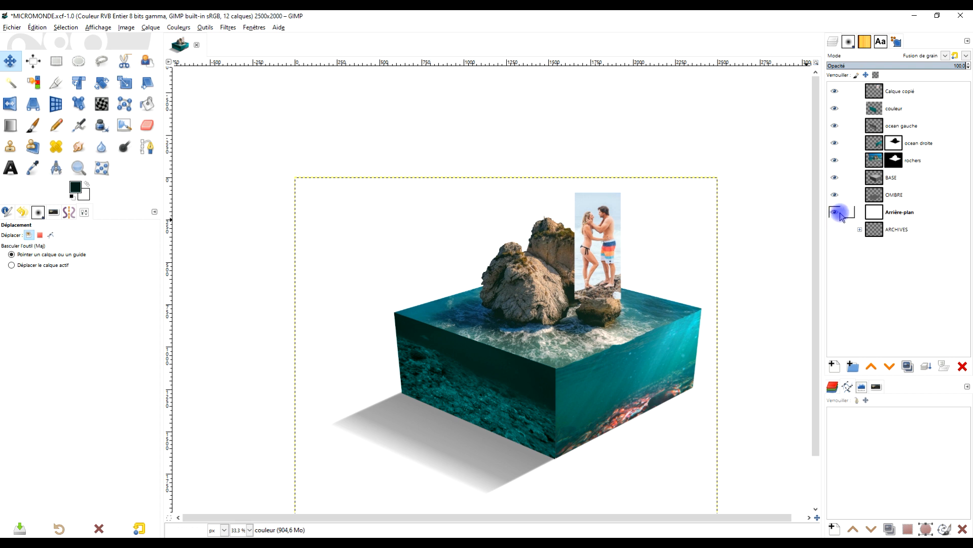
# Stretch the Arrière-plan layer upward to 2500 × 2687 px with the Scale tool and fit the canvas to the layers
pyautogui.click(869, 212)
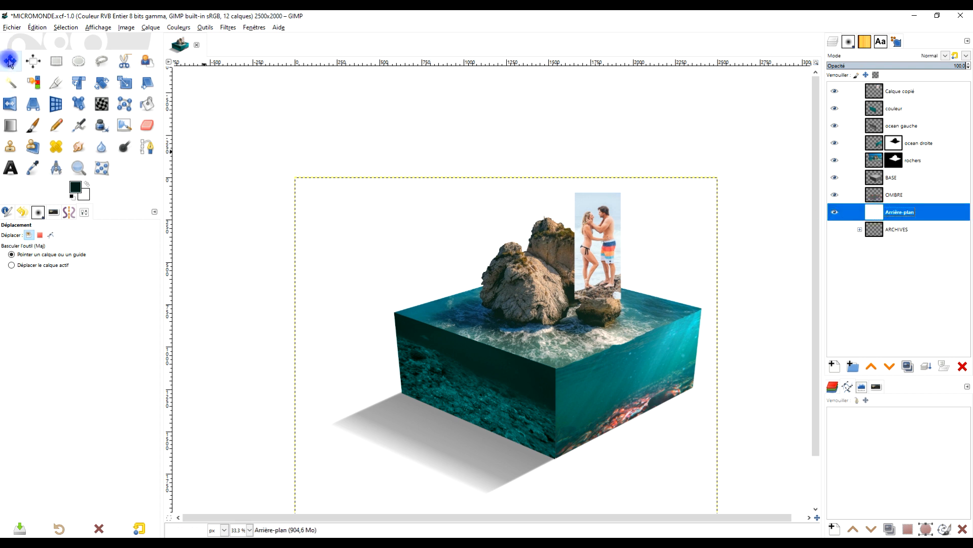
pyautogui.click(56, 61)
pyautogui.click(124, 82)
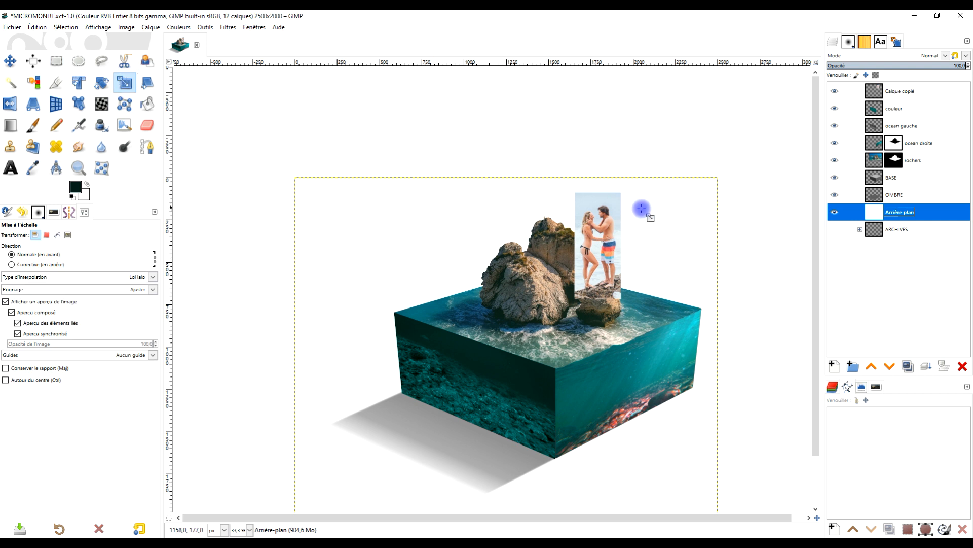
pyautogui.click(474, 206)
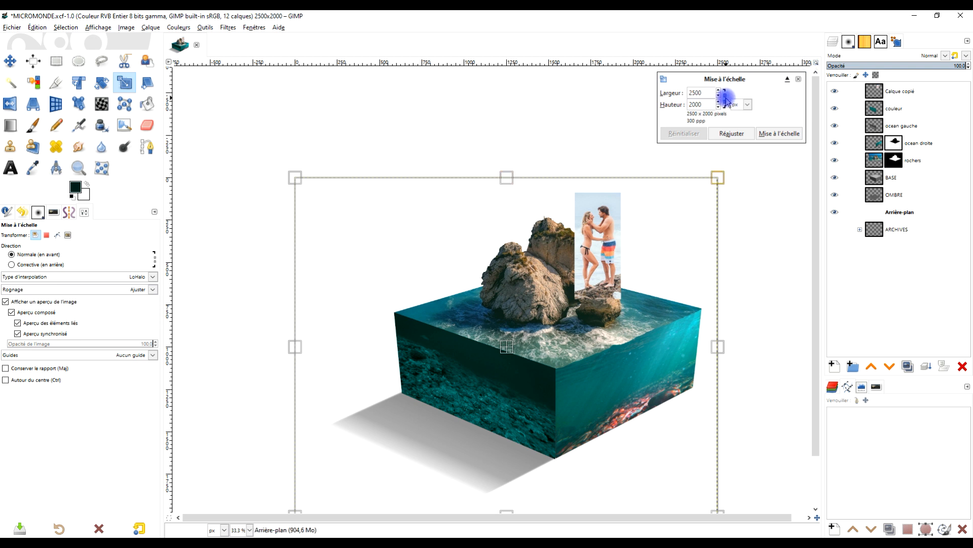
pyautogui.moveTo(507, 178); pyautogui.dragTo(509, 65)
pyautogui.moveTo(577, 74); pyautogui.dragTo(761, 89)
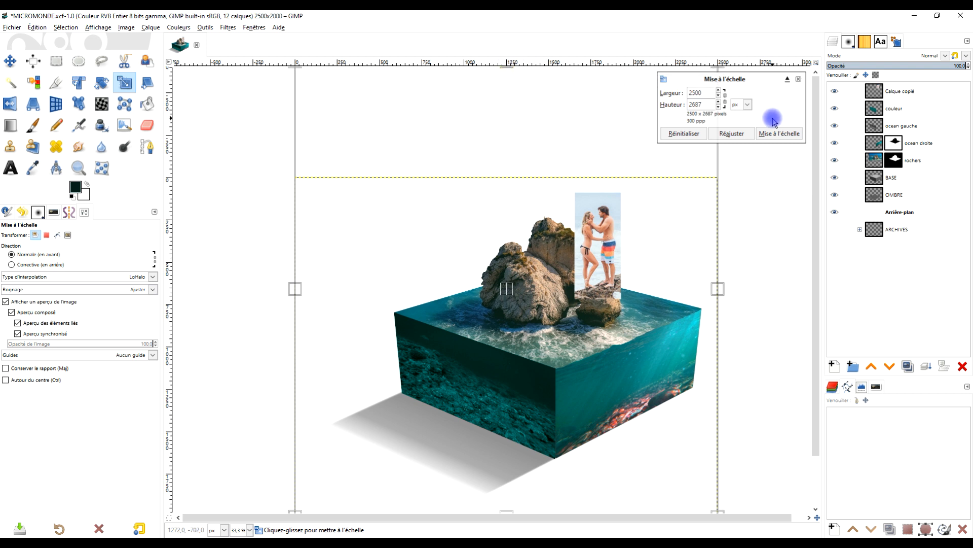
pyautogui.click(777, 134)
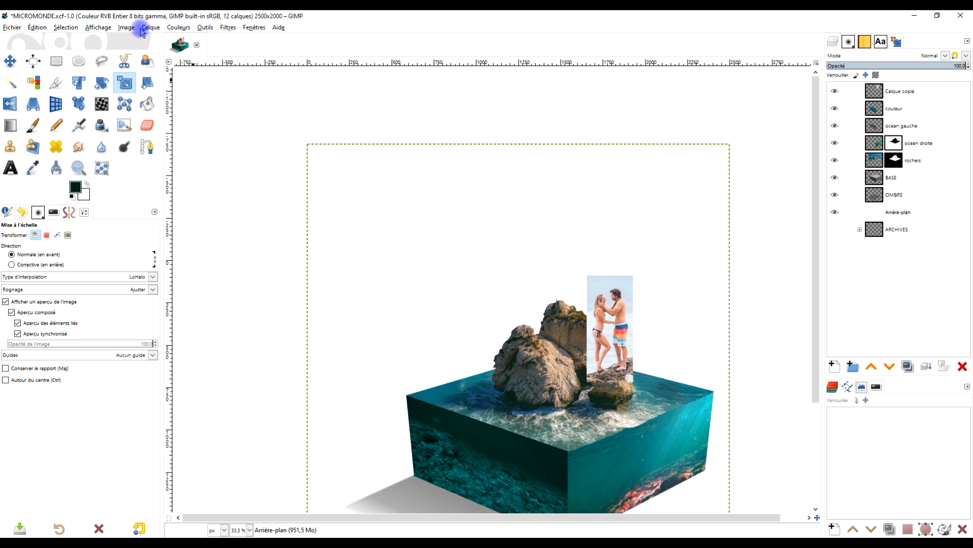
pyautogui.click(127, 28)
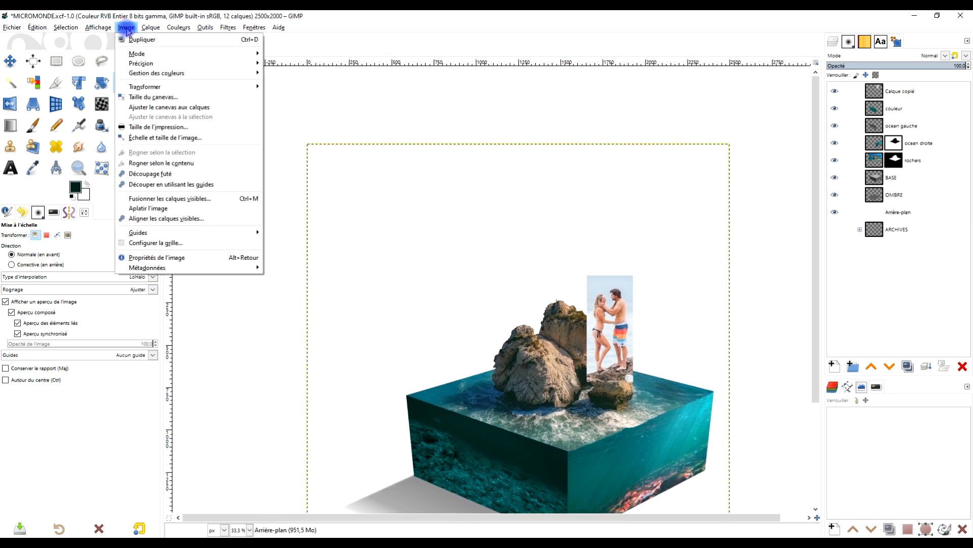
pyautogui.click(208, 109)
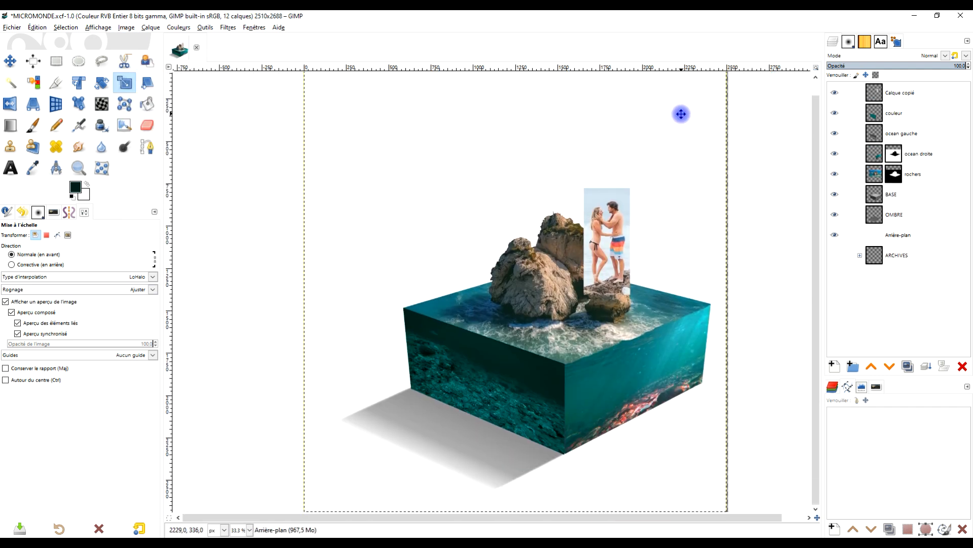
# Resize the Arrière-plan layer to the image dimensions and remove its alpha channel
pyautogui.rightClick(878, 237)
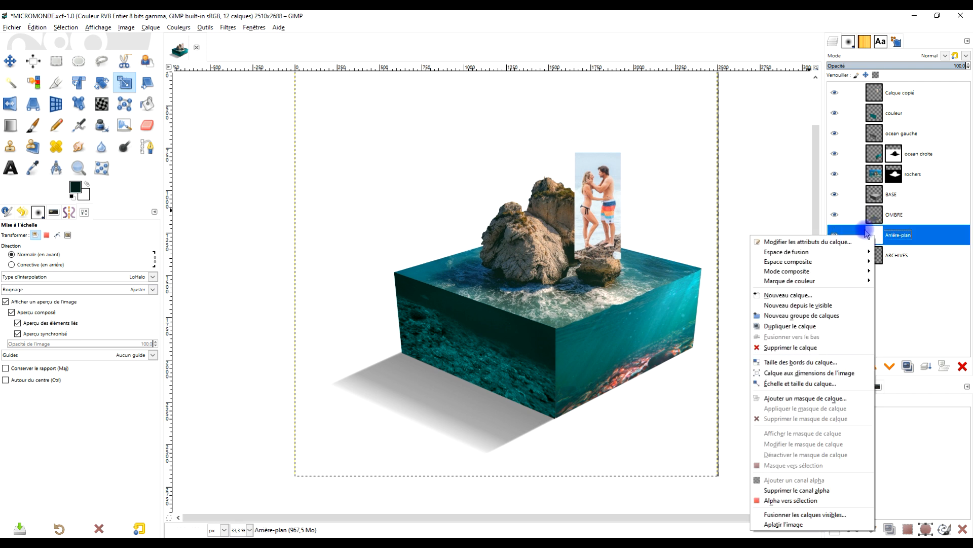
pyautogui.click(841, 374)
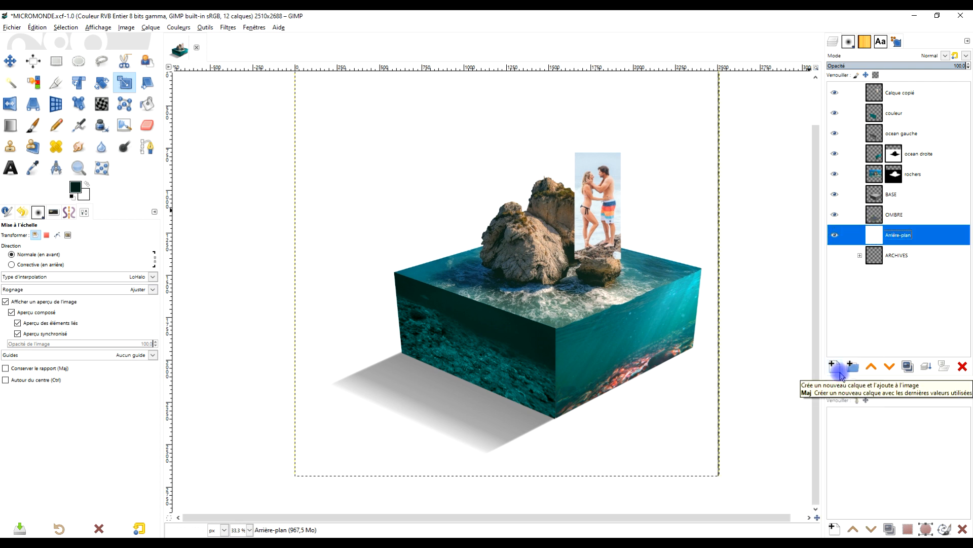
pyautogui.rightClick(878, 238)
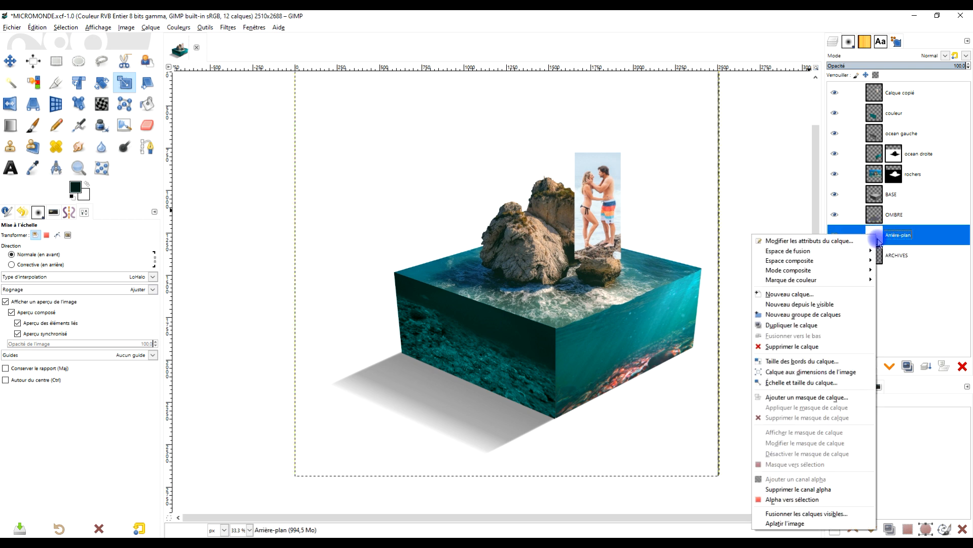
pyautogui.click(821, 490)
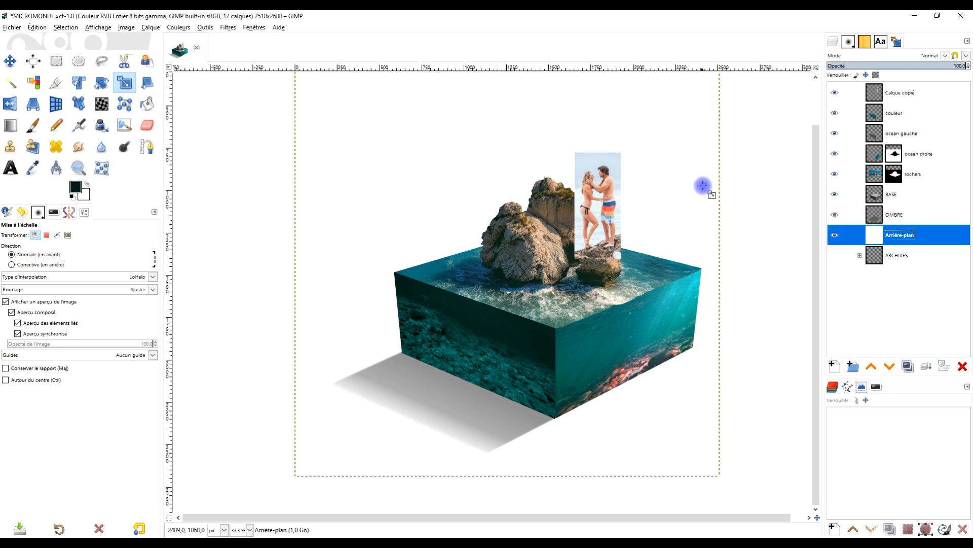
# Move the couple cut-out from the small rock up onto the top of the tallest rock
pyautogui.scroll(3, 702, 218)
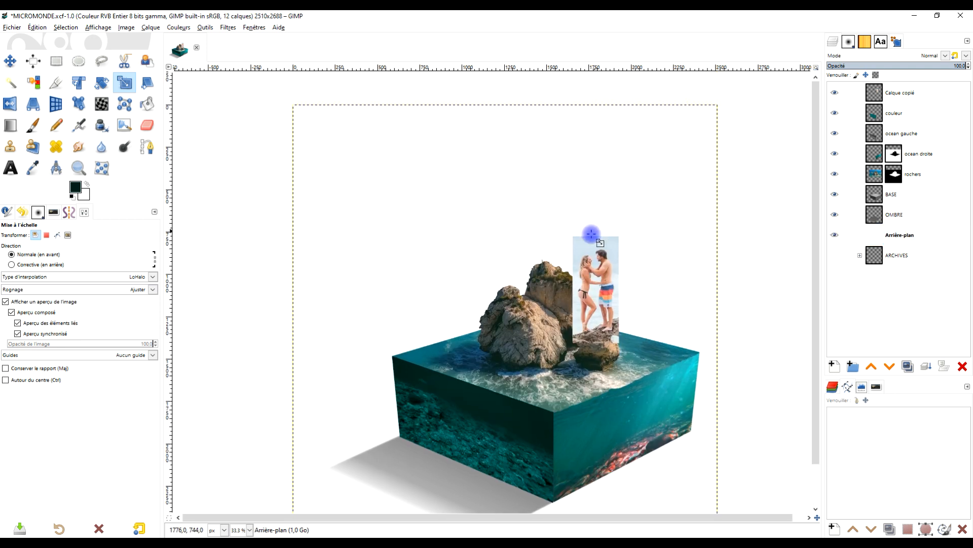
pyautogui.scroll(1, 562, 234)
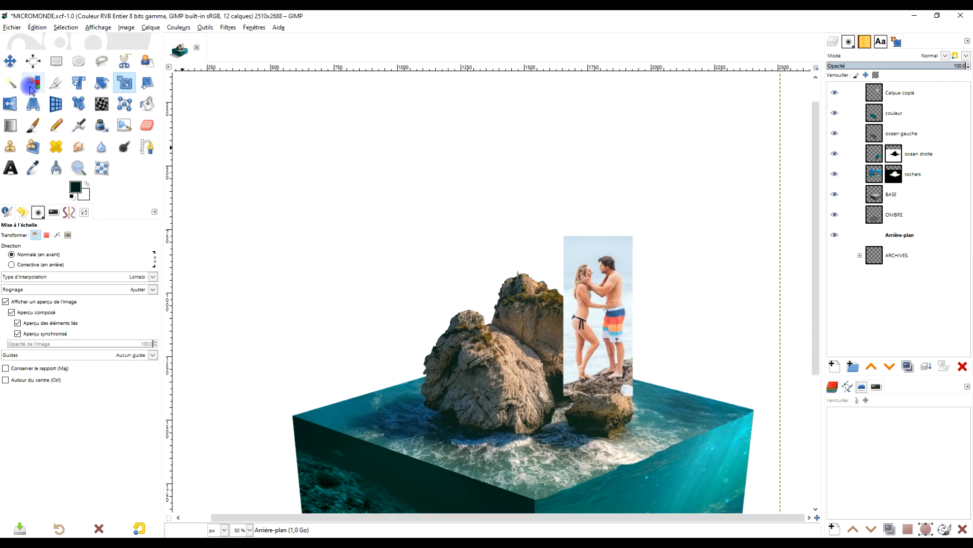
pyautogui.click(10, 61)
pyautogui.click(594, 276)
pyautogui.moveTo(595, 276); pyautogui.dragTo(551, 185)
pyautogui.scroll(-2, 552, 185)
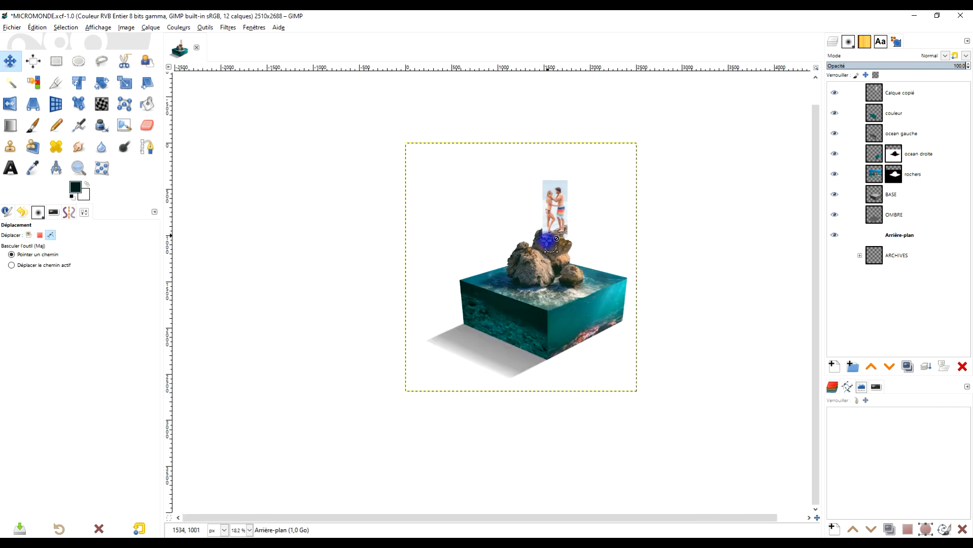
pyautogui.scroll(1, 547, 239)
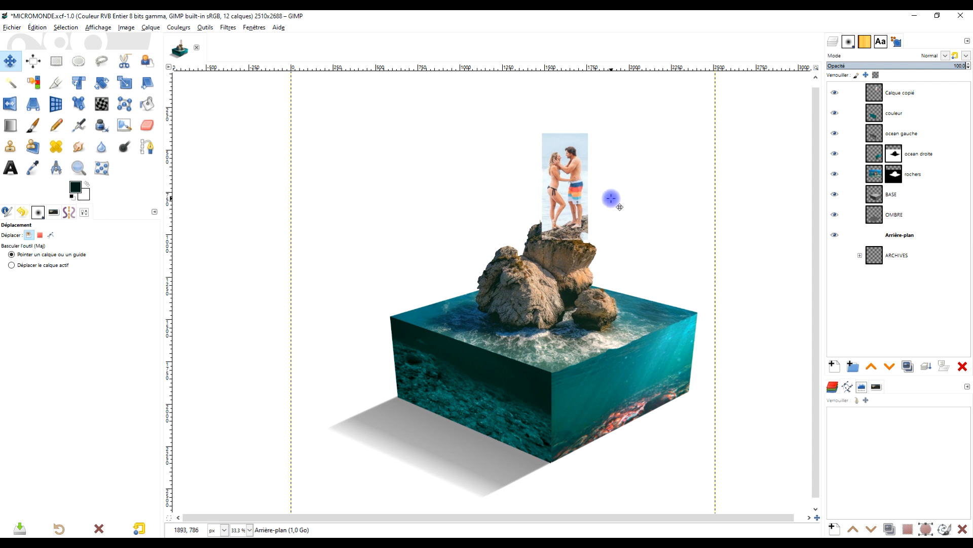
pyautogui.moveTo(567, 186)
pyautogui.mouseDown()
pyautogui.moveTo(583, 188)
pyautogui.moveTo(565, 196)
pyautogui.mouseUp()
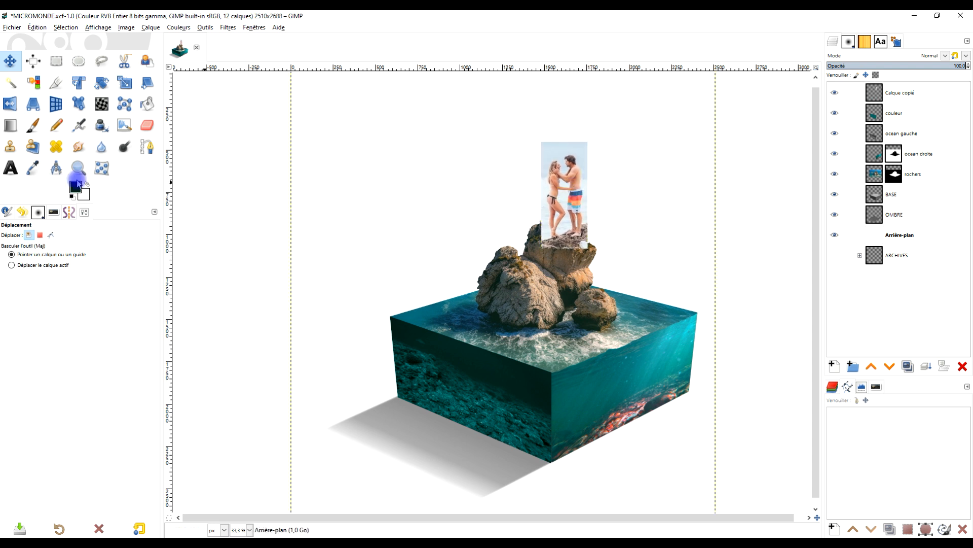
# Rename the copied couple layer "couple" and flip it horizontally
pyautogui.click(9, 103)
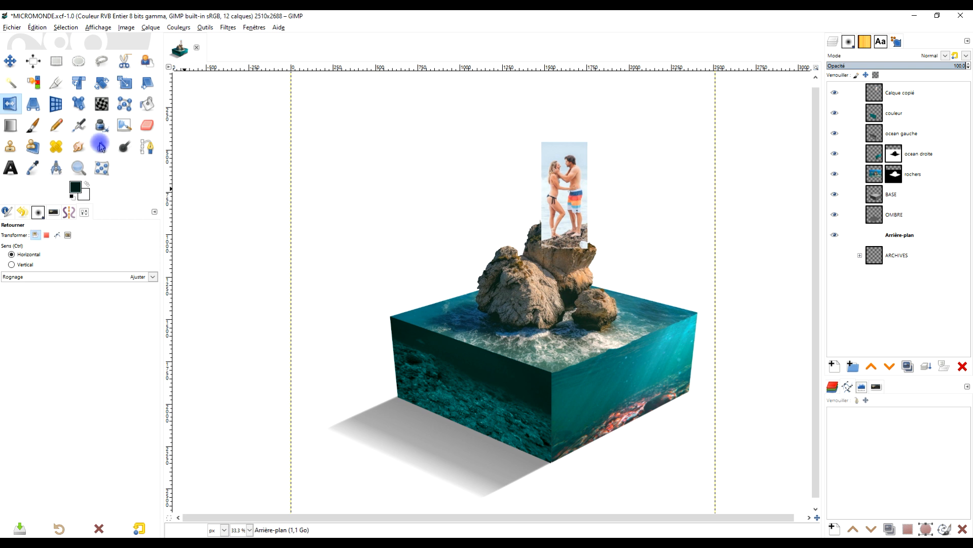
pyautogui.click(881, 94)
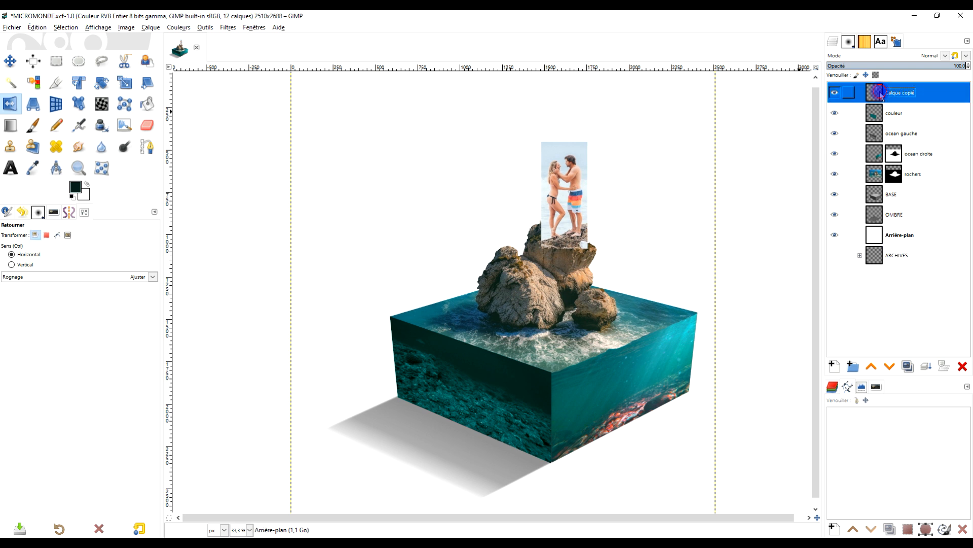
pyautogui.doubleClick(901, 94)
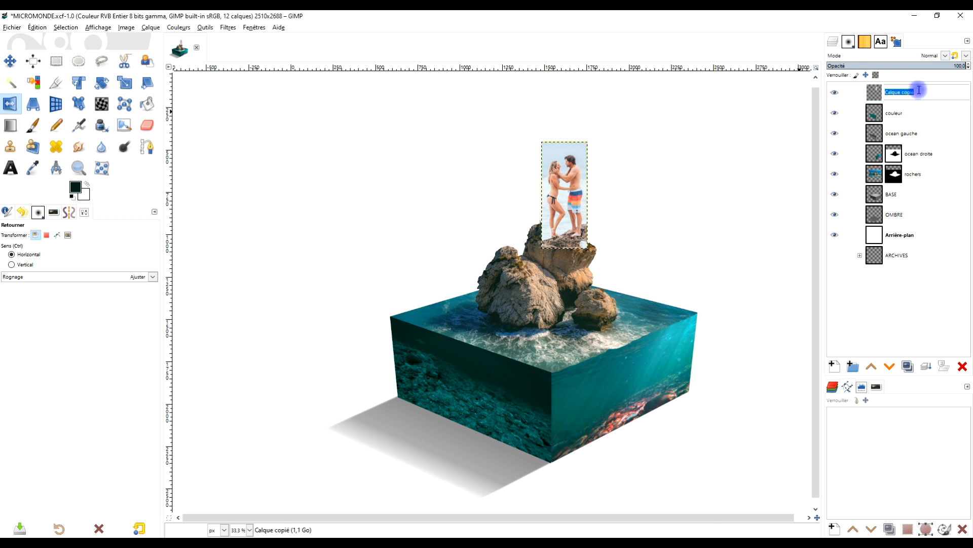
pyautogui.write('co')
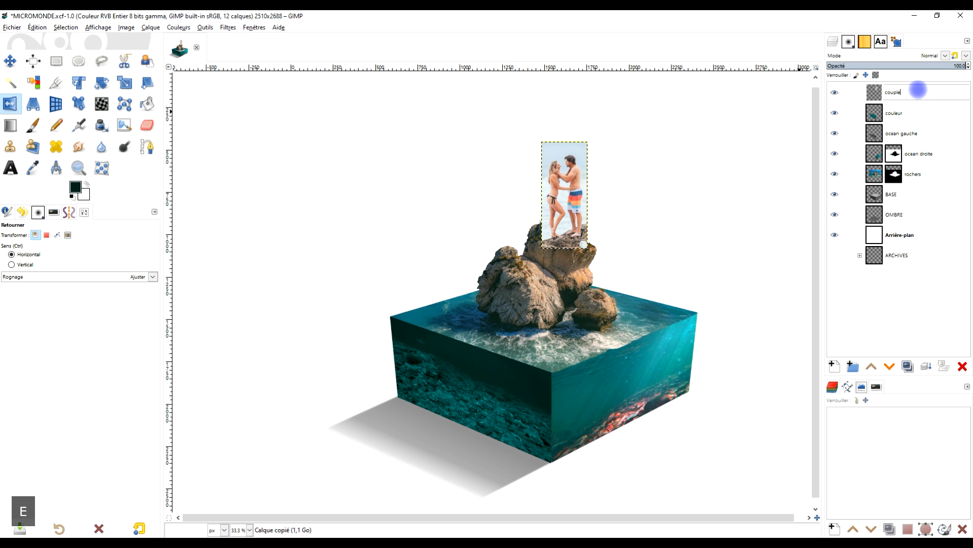
pyautogui.write('uple')
pyautogui.press('Return')
pyautogui.click(565, 173)
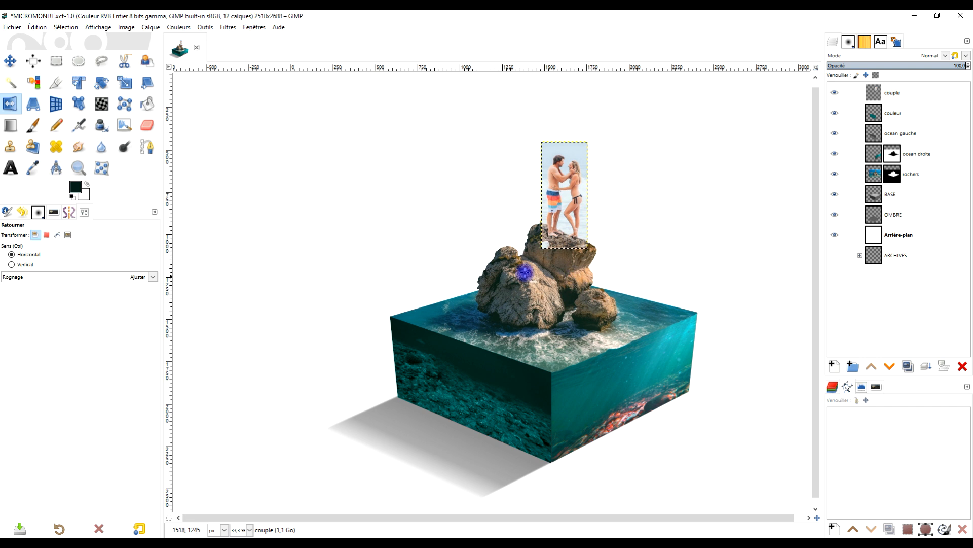
# Adjust the flipped couple's position so the stone under their feet lines up with the tallest rock's top
pyautogui.click(9, 60)
pyautogui.moveTo(573, 216); pyautogui.dragTo(574, 239)
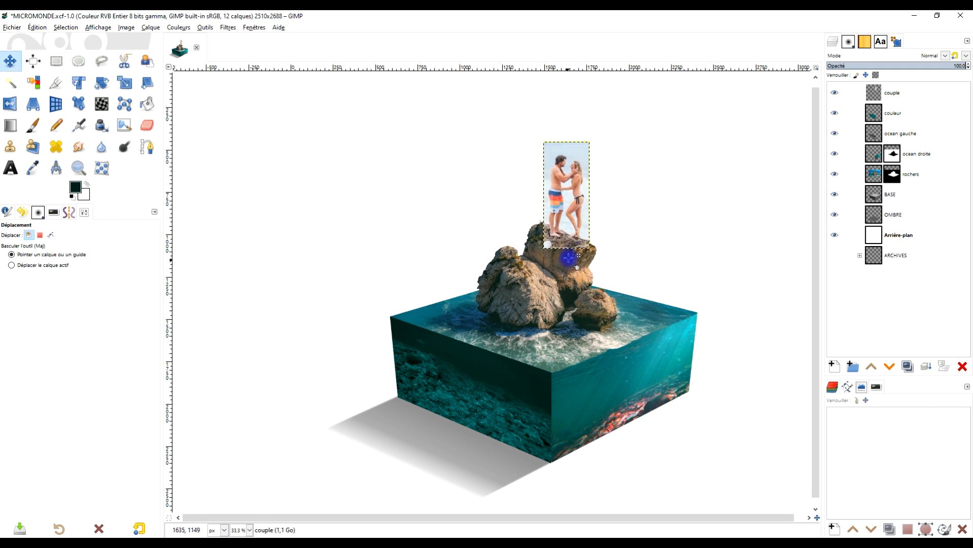
pyautogui.keyDown('ctrl'); pyautogui.scroll(4, 575, 239); pyautogui.keyUp('ctrl')
pyautogui.keyDown('ctrl'); pyautogui.scroll(-1, 566, 163); pyautogui.keyUp('ctrl')
pyautogui.moveTo(571, 150)
pyautogui.mouseDown()
pyautogui.moveTo(610, 119)
pyautogui.moveTo(573, 158)
pyautogui.mouseUp()
pyautogui.keyDown('ctrl'); pyautogui.scroll(-3, 568, 197); pyautogui.keyUp('ctrl')
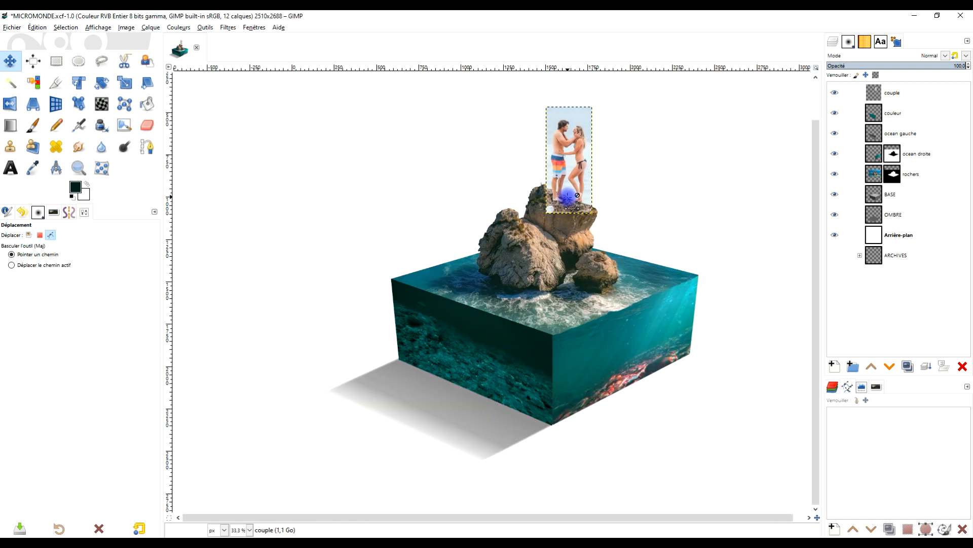
pyautogui.keyDown('ctrl'); pyautogui.scroll(1, 562, 200); pyautogui.keyUp('ctrl')
pyautogui.keyDown('ctrl'); pyautogui.scroll(1, 568, 181); pyautogui.keyUp('ctrl')
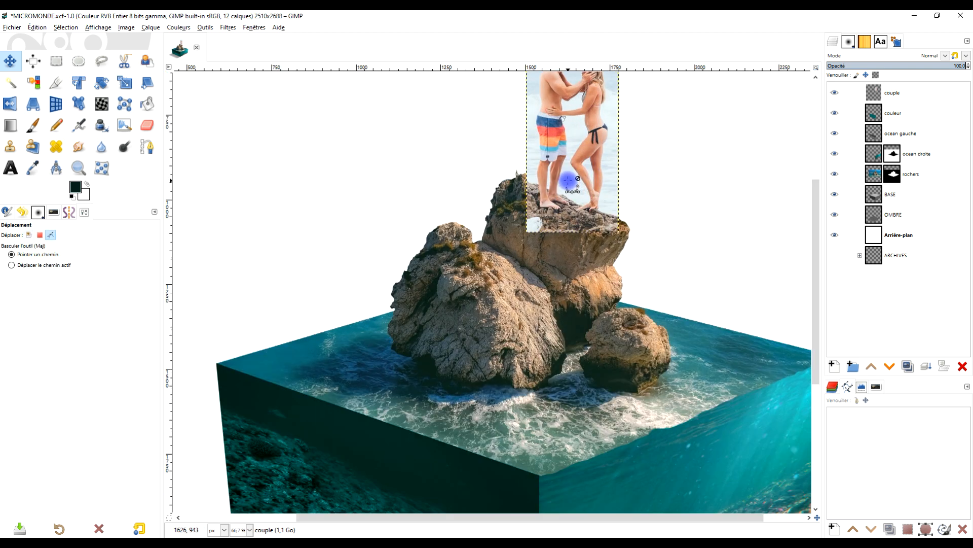
pyautogui.keyDown('ctrl'); pyautogui.scroll(-1, 569, 177); pyautogui.keyUp('ctrl')
pyautogui.keyDown('ctrl'); pyautogui.scroll(1, 568, 176); pyautogui.keyUp('ctrl')
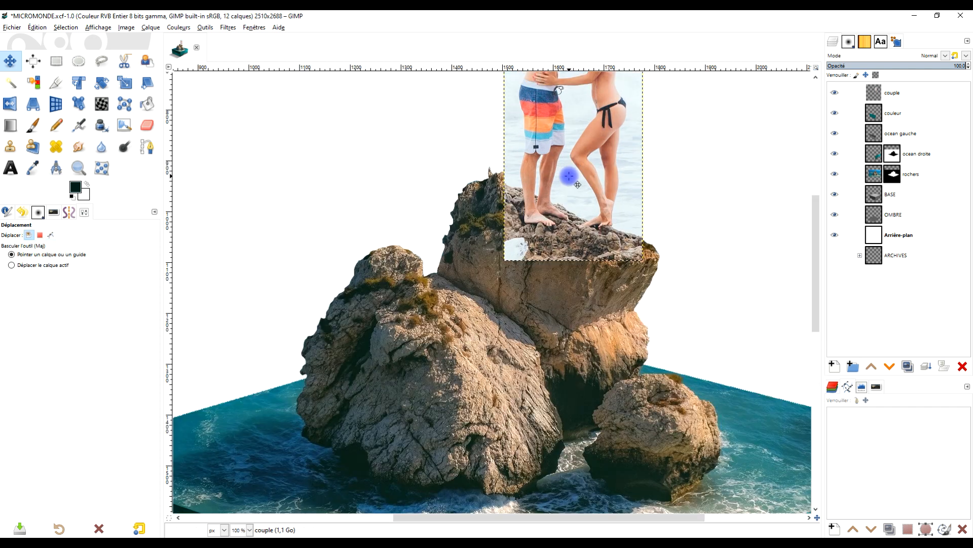
pyautogui.scroll(-3, 561, 138)
pyautogui.scroll(2, 567, 122)
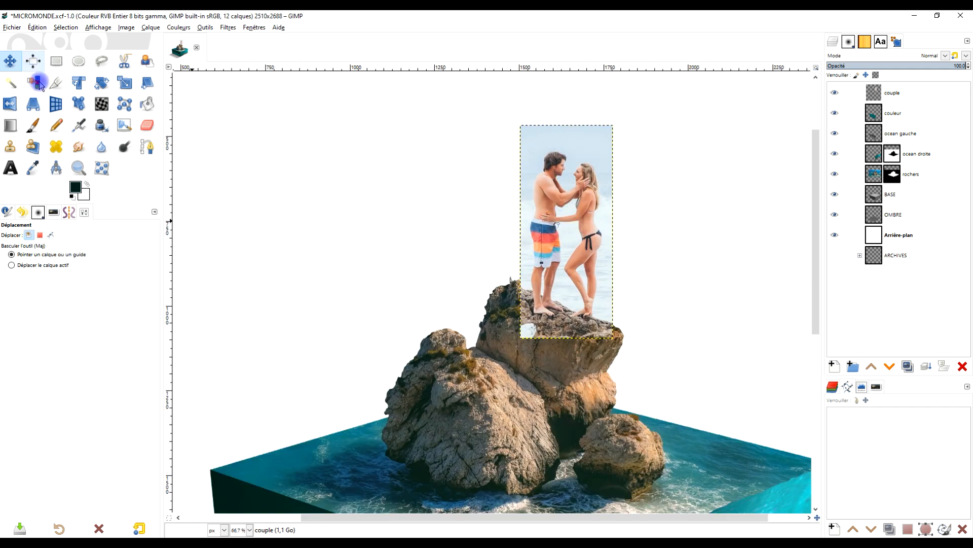
# Erase the lower and lower-left edges of the couple layer with the Eraser to blend its stone into the tallest rock
pyautogui.click(155, 128)
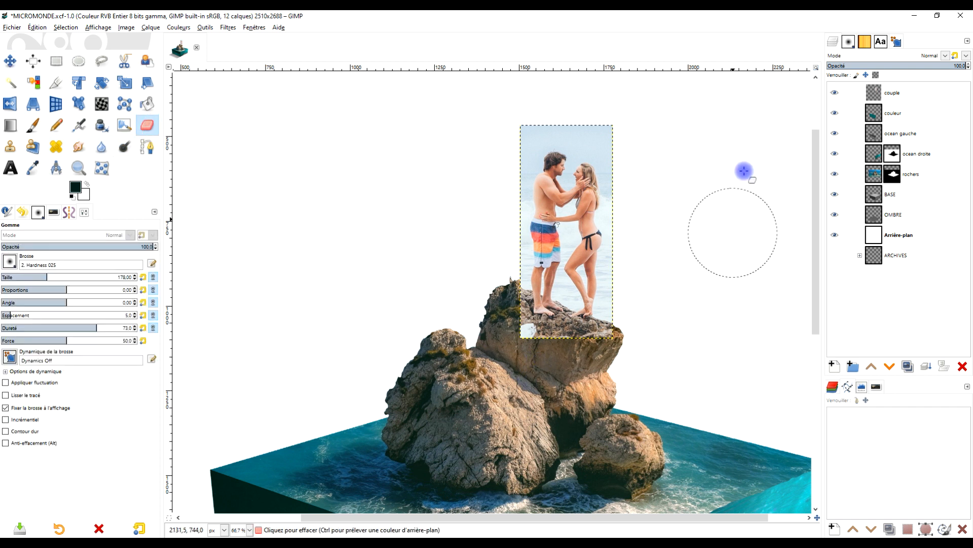
pyautogui.click(890, 93)
pyautogui.scroll(1, 555, 308)
pyautogui.scroll(1, 555, 308)
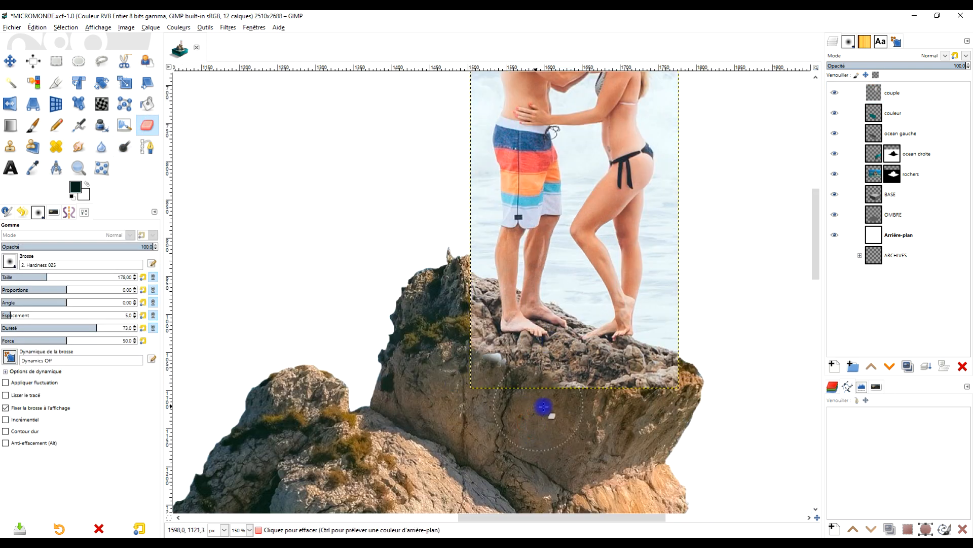
pyautogui.moveTo(661, 415)
pyautogui.mouseDown()
pyautogui.moveTo(698, 380)
pyautogui.moveTo(691, 374)
pyautogui.moveTo(654, 401)
pyautogui.moveTo(541, 419)
pyautogui.mouseUp()
pyautogui.moveTo(446, 360)
pyautogui.mouseDown()
pyautogui.moveTo(445, 286)
pyautogui.moveTo(452, 380)
pyautogui.moveTo(435, 295)
pyautogui.moveTo(441, 273)
pyautogui.mouseUp()
pyautogui.scroll(-3, 442, 273)
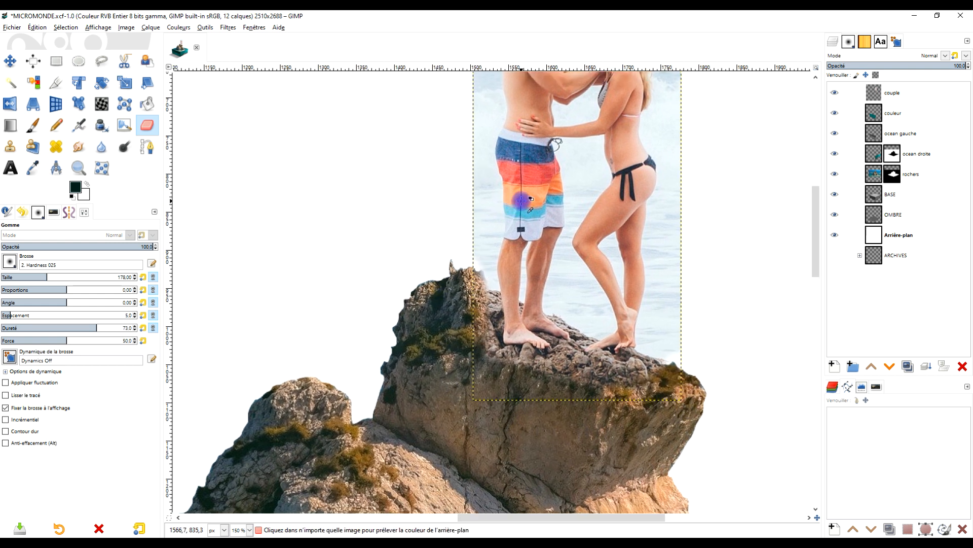
# Erase strips of sky and sea along the left, upper and right edges of the couple layer
pyautogui.scroll(3, 495, 232)
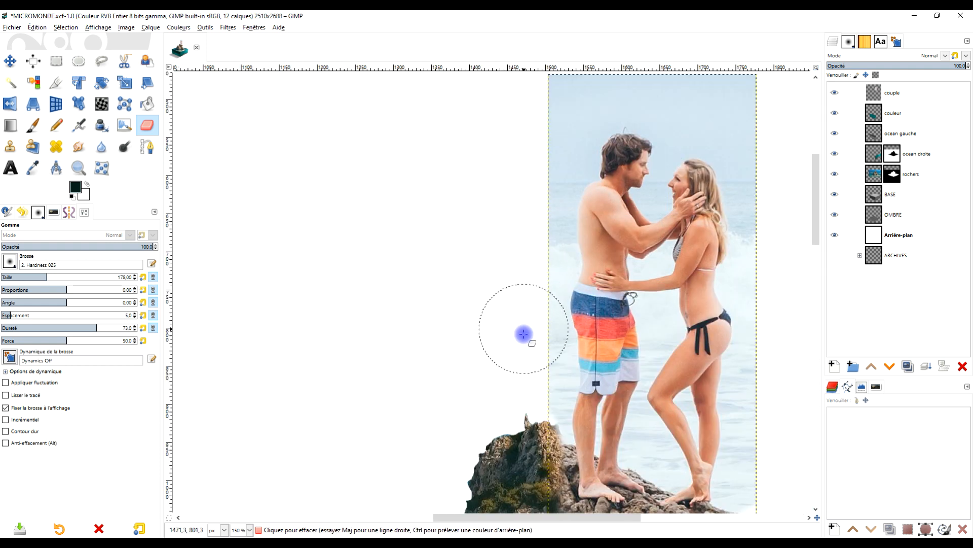
pyautogui.moveTo(531, 336); pyautogui.dragTo(537, 66)
pyautogui.moveTo(591, 114); pyautogui.dragTo(553, 265)
pyautogui.moveTo(568, 225); pyautogui.dragTo(752, 232)
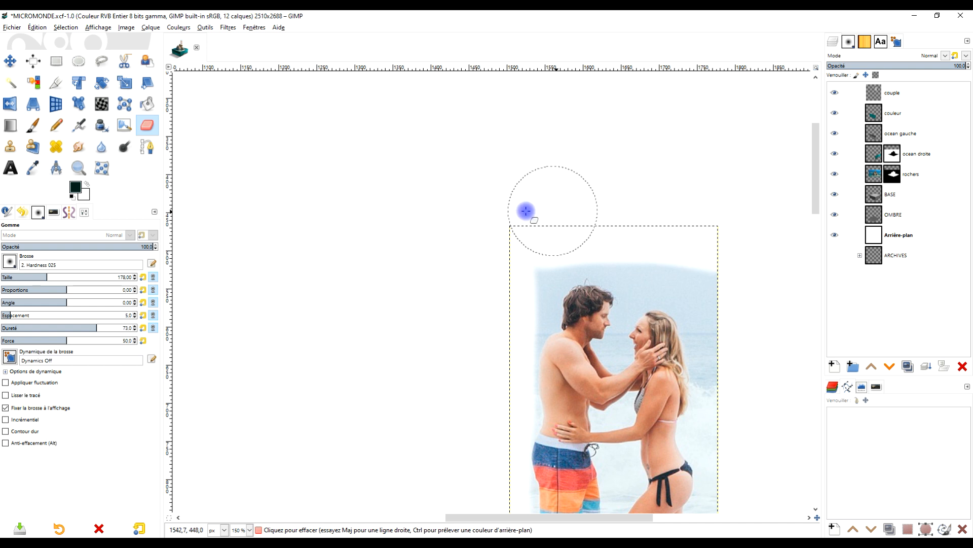
pyautogui.scroll(-2, 699, 280)
pyautogui.scroll(1, 570, 218)
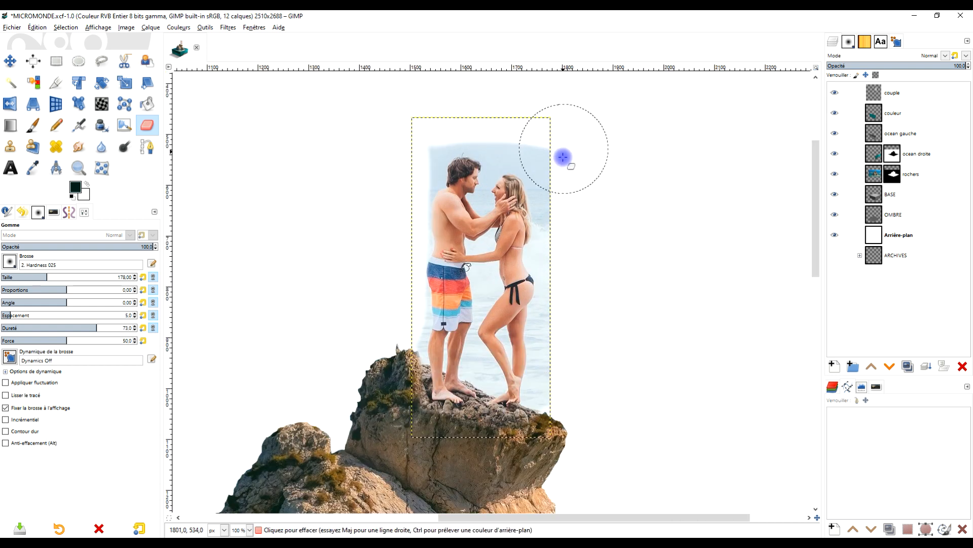
pyautogui.moveTo(573, 169); pyautogui.dragTo(573, 415)
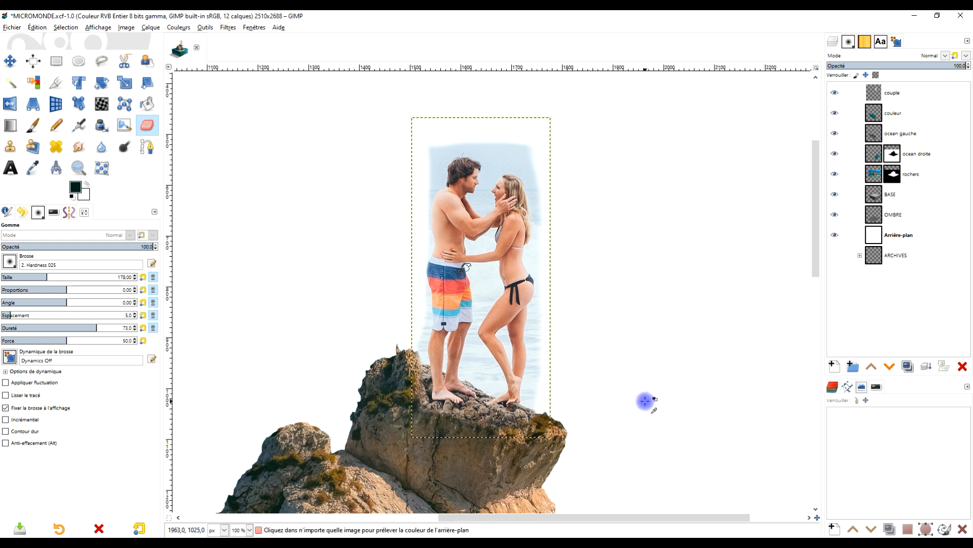
# Examine how the couple blends with the tallest rock and the overall ocean-cube composition
pyautogui.scroll(-1, 646, 400)
pyautogui.scroll(-2, 597, 387)
pyautogui.scroll(1, 608, 382)
pyautogui.scroll(-1, 683, 274)
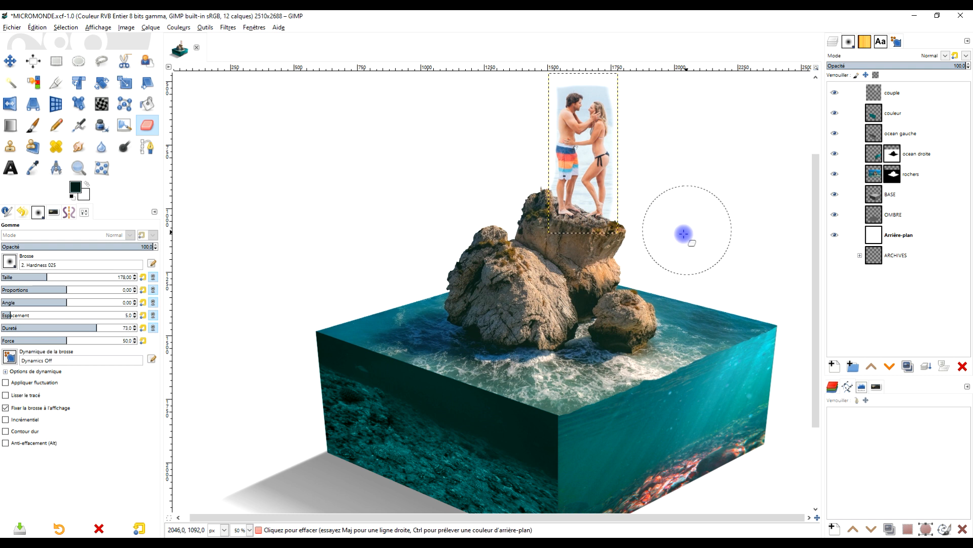
pyautogui.scroll(-1, 686, 233)
pyautogui.scroll(1, 690, 232)
pyautogui.scroll(-1, 691, 233)
pyautogui.scroll(1, 690, 232)
pyautogui.moveTo(690, 232); pyautogui.dragTo(651, 268)
# Make the couple layer active and start a Paths outline at the woman's rear foot on the rock
pyautogui.click(866, 234)
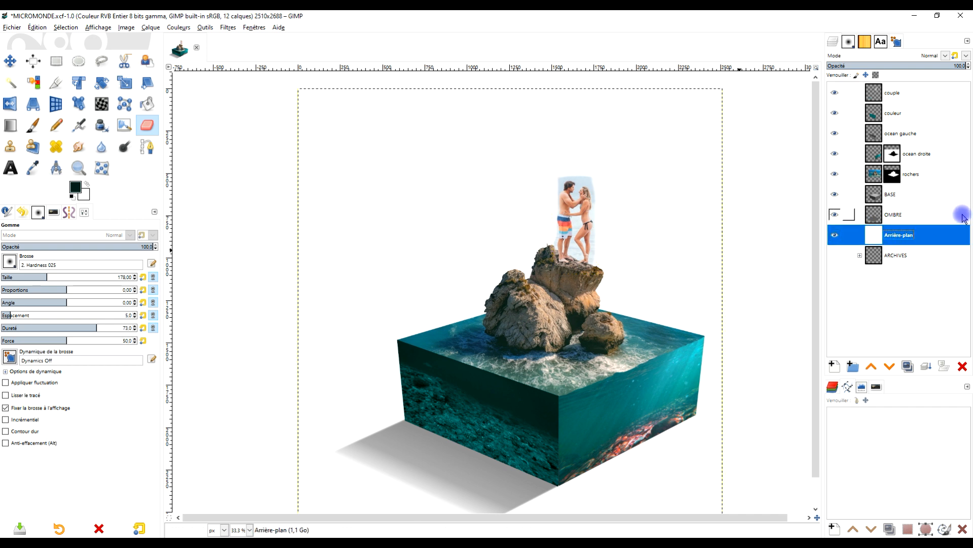
pyautogui.scroll(4, 558, 239)
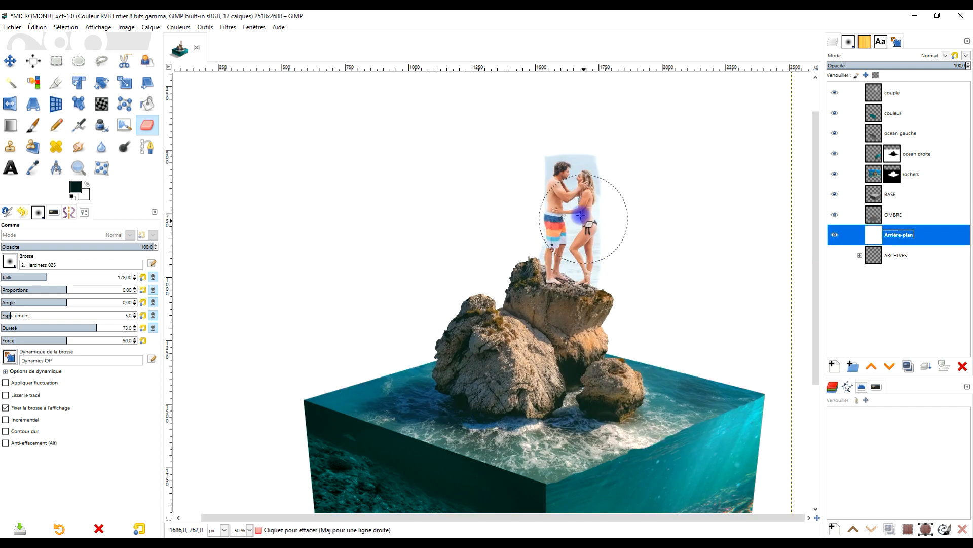
pyautogui.moveTo(638, 202); pyautogui.dragTo(615, 271)
pyautogui.click(892, 93)
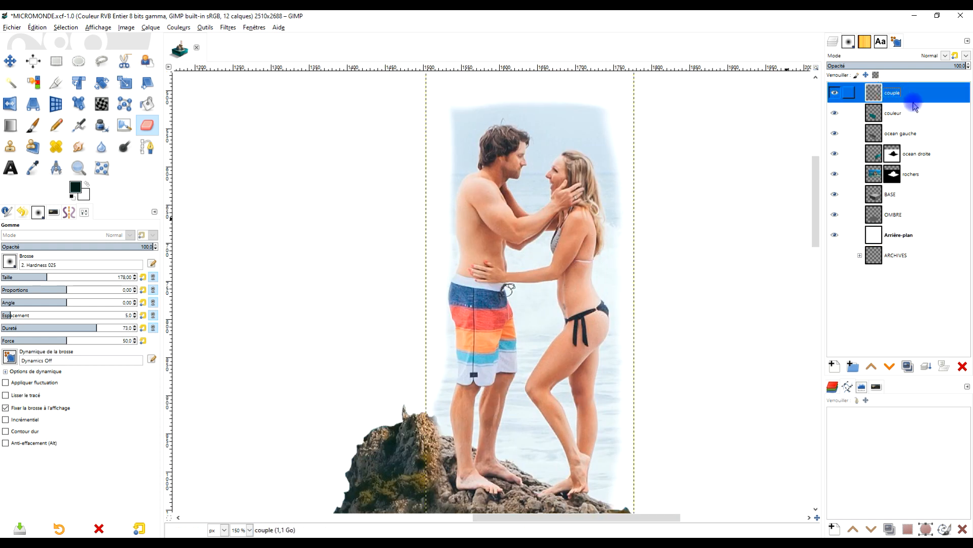
pyautogui.keyDown('ctrl'); pyautogui.scroll(-2, 619, 327); pyautogui.keyUp('ctrl')
pyautogui.keyDown('ctrl'); pyautogui.scroll(2, 578, 316); pyautogui.keyUp('ctrl')
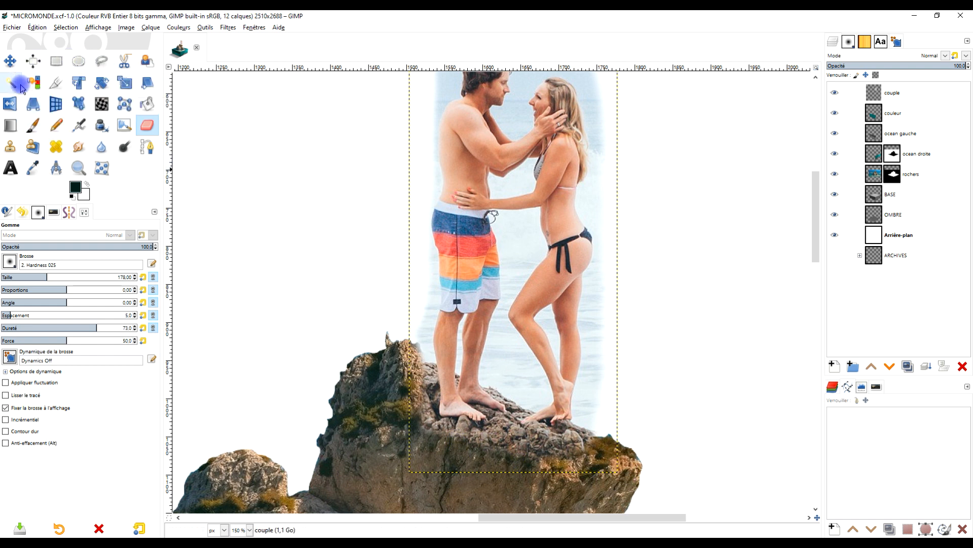
pyautogui.click(146, 148)
pyautogui.scroll(2, 591, 412)
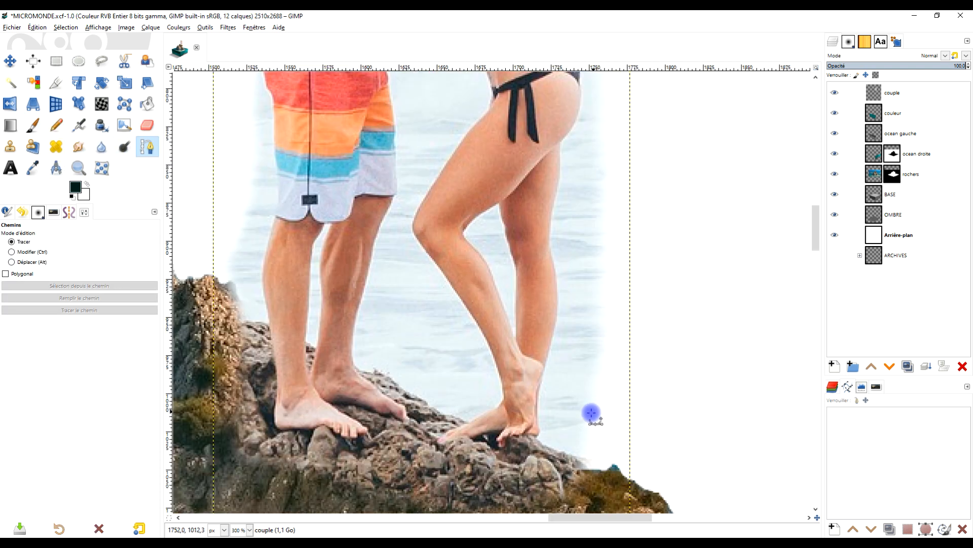
pyautogui.scroll(2, 542, 434)
pyautogui.click(536, 433)
pyautogui.moveTo(542, 422); pyautogui.dragTo(539, 361)
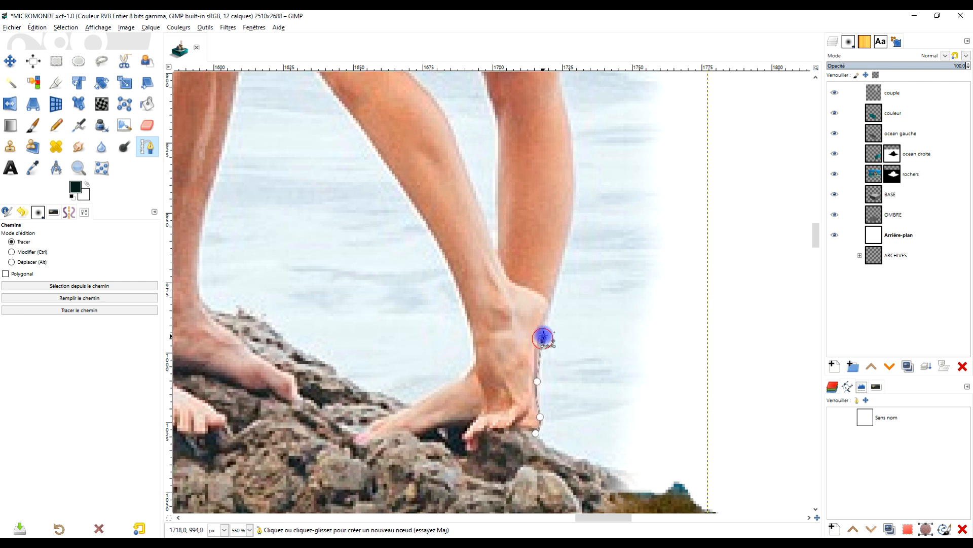
# Extend the path up the back of the woman's calf to behind her knee, curving the segments to follow the leg
pyautogui.scroll(5, 596, 350)
pyautogui.moveTo(558, 421); pyautogui.dragTo(567, 363)
pyautogui.moveTo(558, 421); pyautogui.dragTo(560, 417)
pyautogui.moveTo(570, 337); pyautogui.dragTo(565, 294)
pyautogui.moveTo(560, 417); pyautogui.dragTo(561, 420)
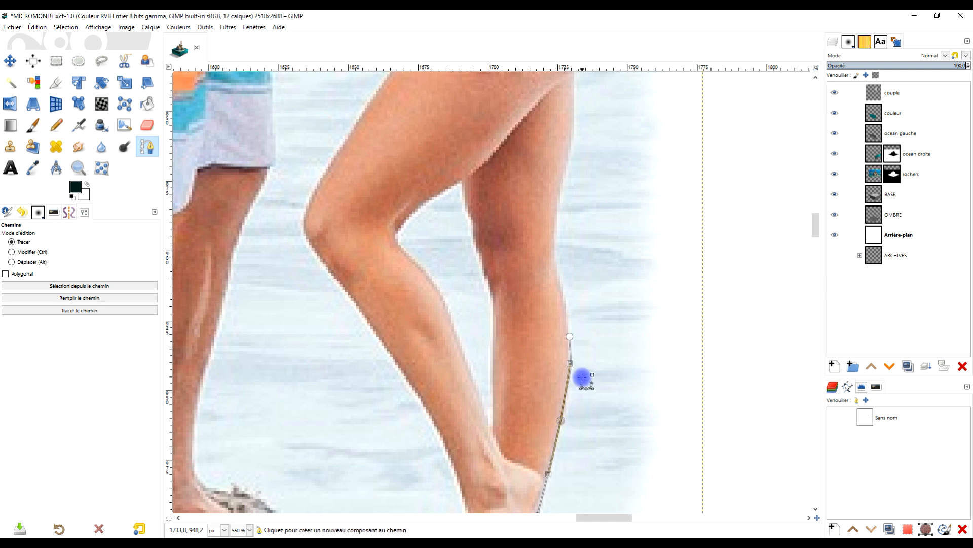
pyautogui.click(569, 337)
pyautogui.moveTo(612, 276); pyautogui.dragTo(604, 409)
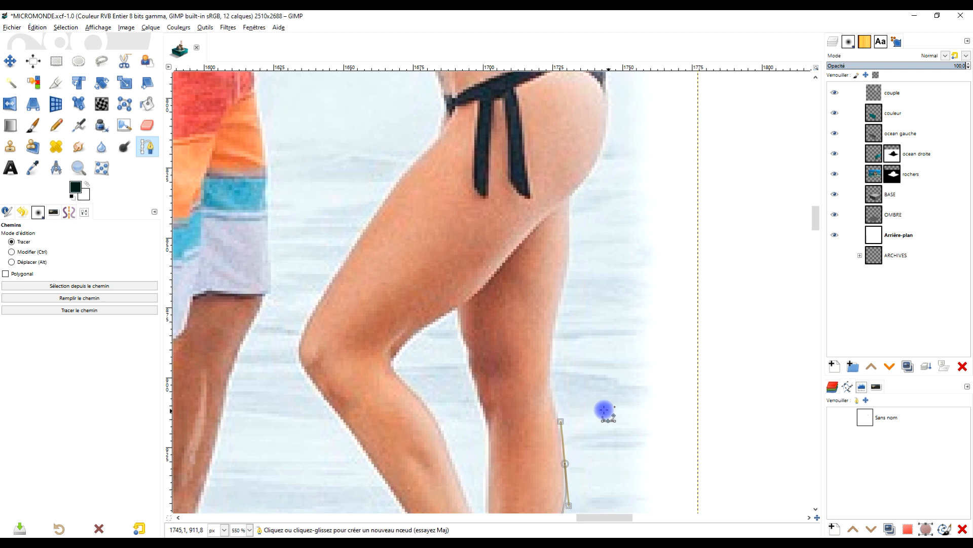
pyautogui.click(552, 403)
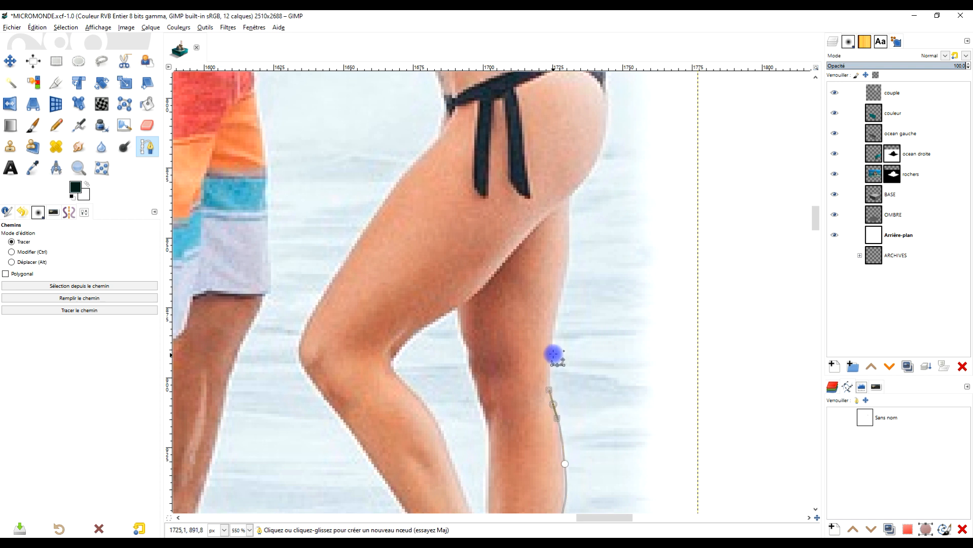
# Continue the path along the back of the woman's thigh and around her buttock to the bikini bottom
pyautogui.scroll(3, 552, 331)
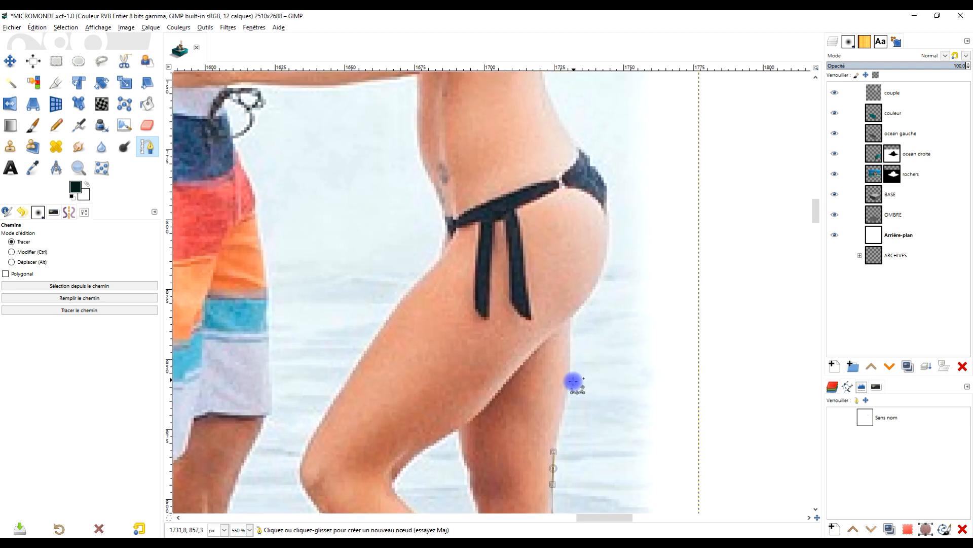
pyautogui.moveTo(570, 388); pyautogui.dragTo(570, 371)
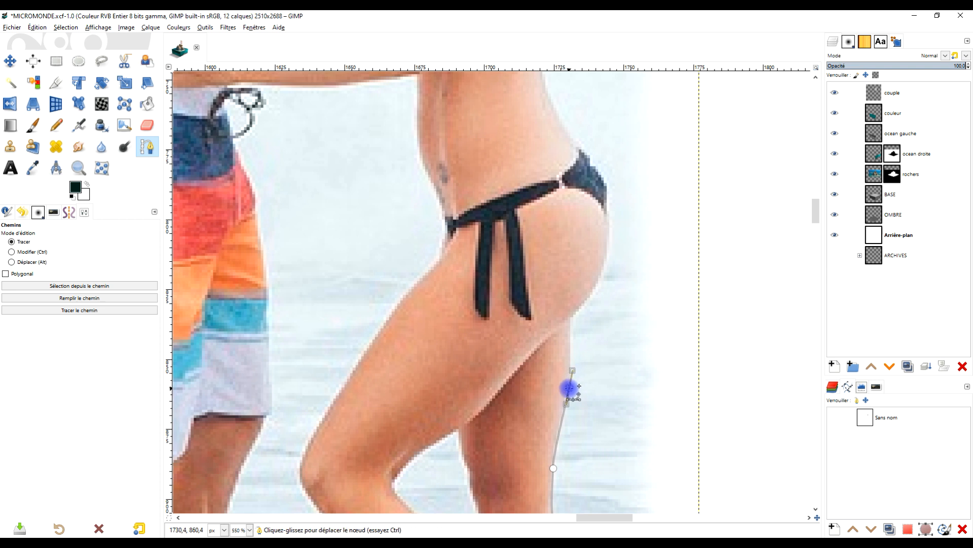
pyautogui.moveTo(570, 335); pyautogui.dragTo(568, 326)
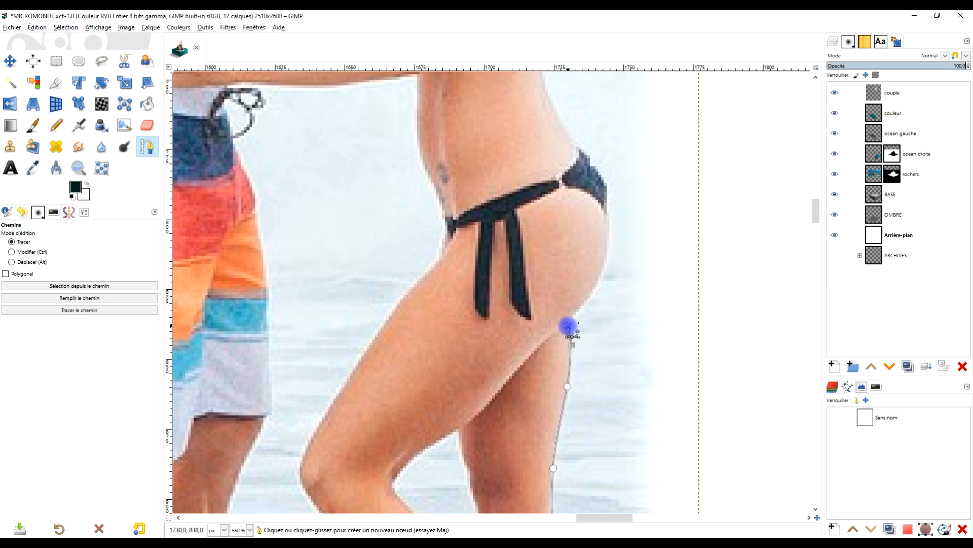
pyautogui.scroll(3, 601, 350)
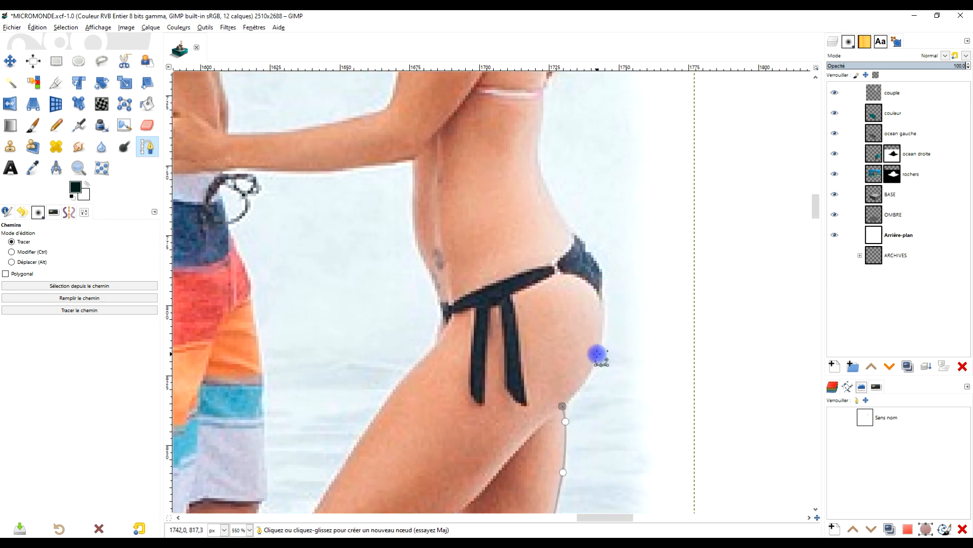
pyautogui.moveTo(597, 353); pyautogui.dragTo(611, 315)
pyautogui.moveTo(603, 277); pyautogui.dragTo(603, 271)
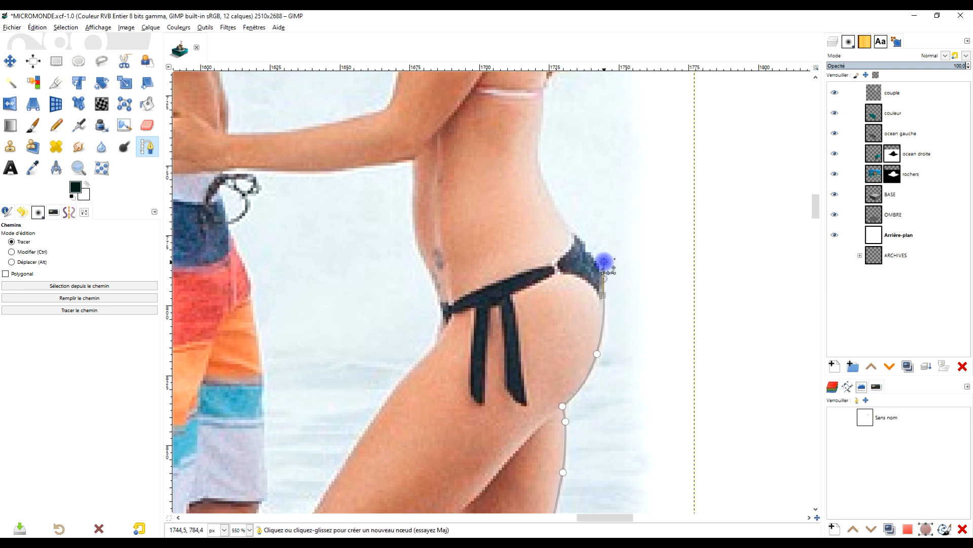
# Trace the path over the bikini bottom and up the woman's lower back to her bikini strap
pyautogui.scroll(7, 639, 315)
pyautogui.hscroll(-2, 639, 315)
pyautogui.moveTo(605, 403); pyautogui.dragTo(598, 381)
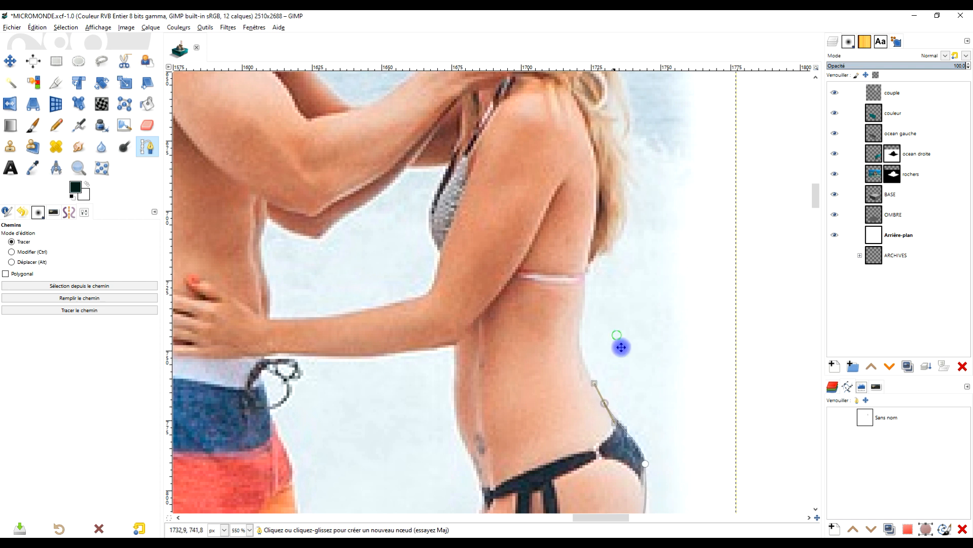
pyautogui.scroll(3, 598, 404)
pyautogui.hscroll(-1, 598, 405)
pyautogui.moveTo(592, 408); pyautogui.dragTo(593, 393)
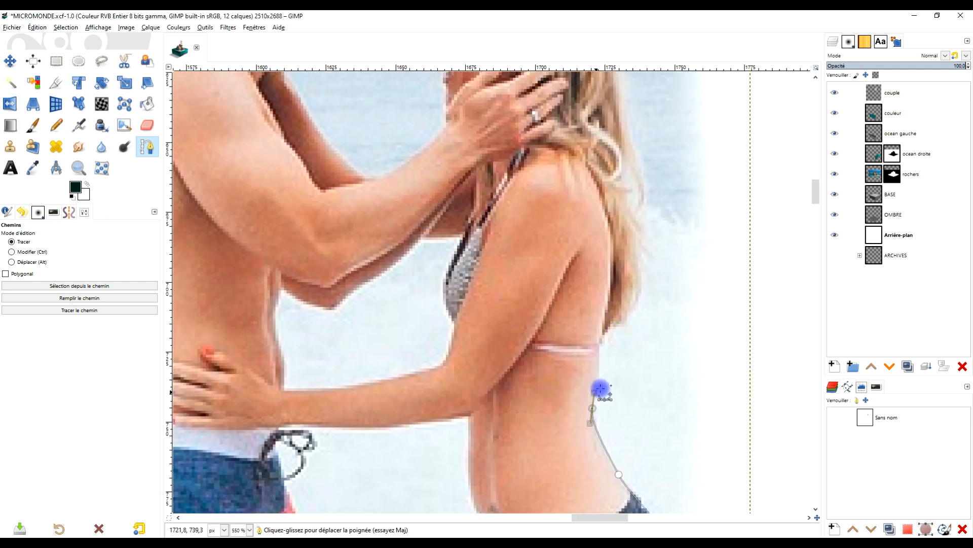
pyautogui.scroll(2, 598, 396)
pyautogui.hscroll(1, 598, 395)
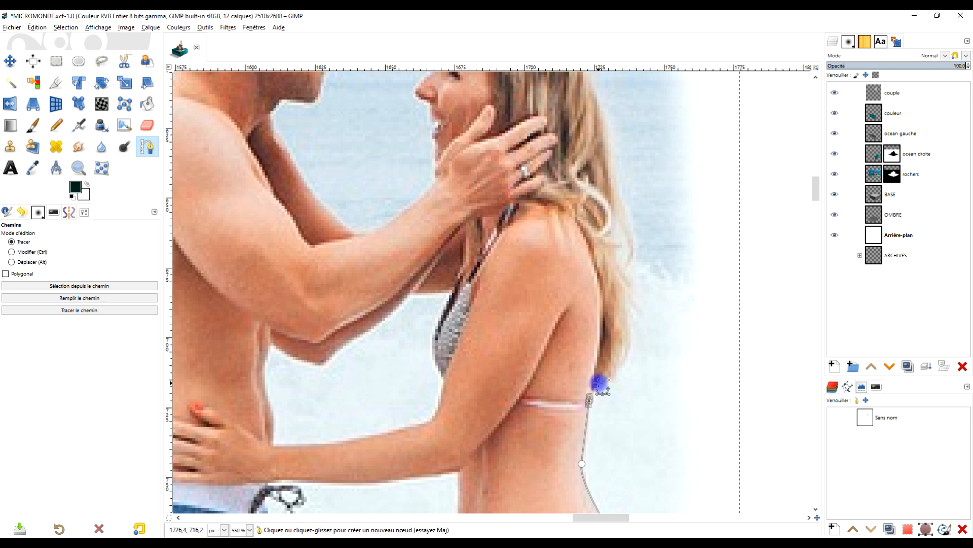
# Trace the path around the lower ends of the woman's hair and up its outer edge beside her shoulder
pyautogui.moveTo(601, 382); pyautogui.dragTo(619, 363)
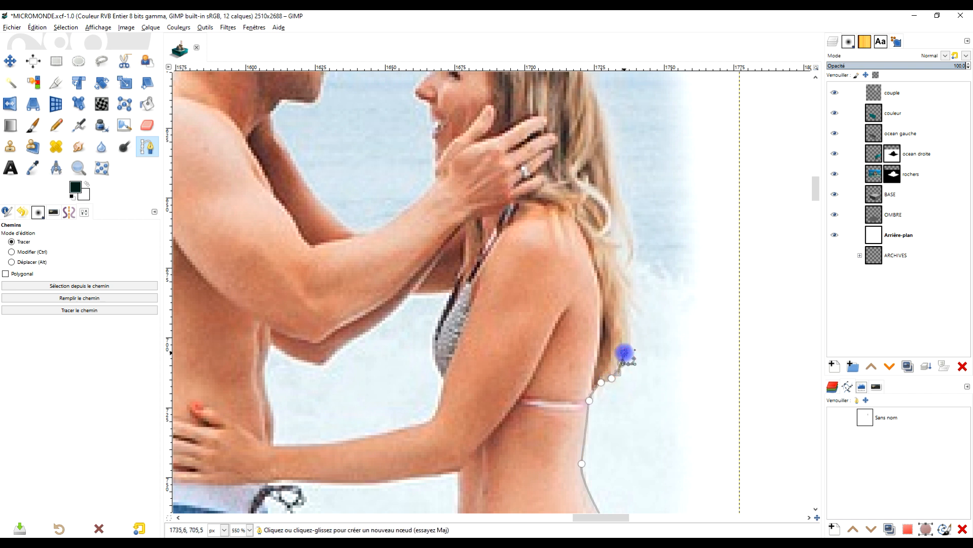
pyautogui.scroll(4, 625, 352)
pyautogui.hscroll(1, 624, 352)
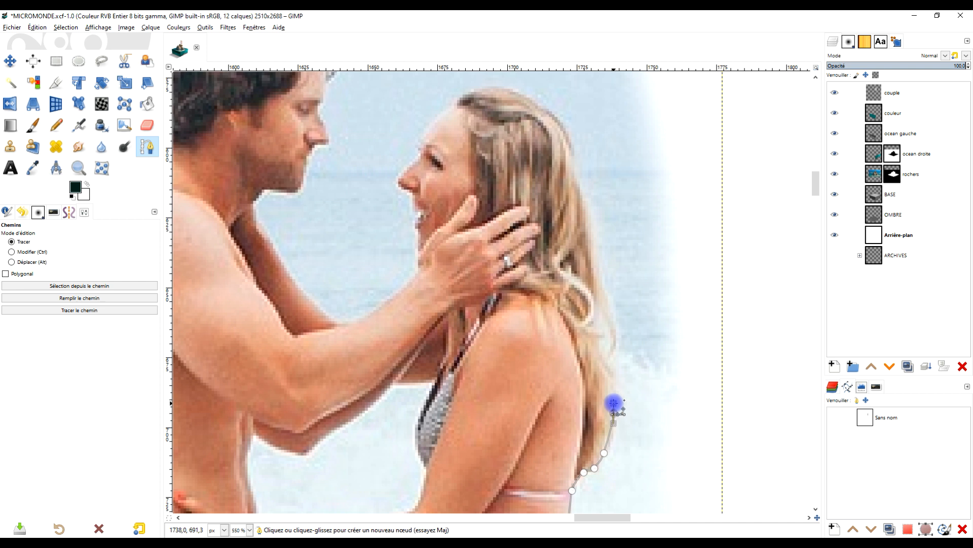
pyautogui.scroll(4, 612, 367)
pyautogui.hscroll(-1, 611, 367)
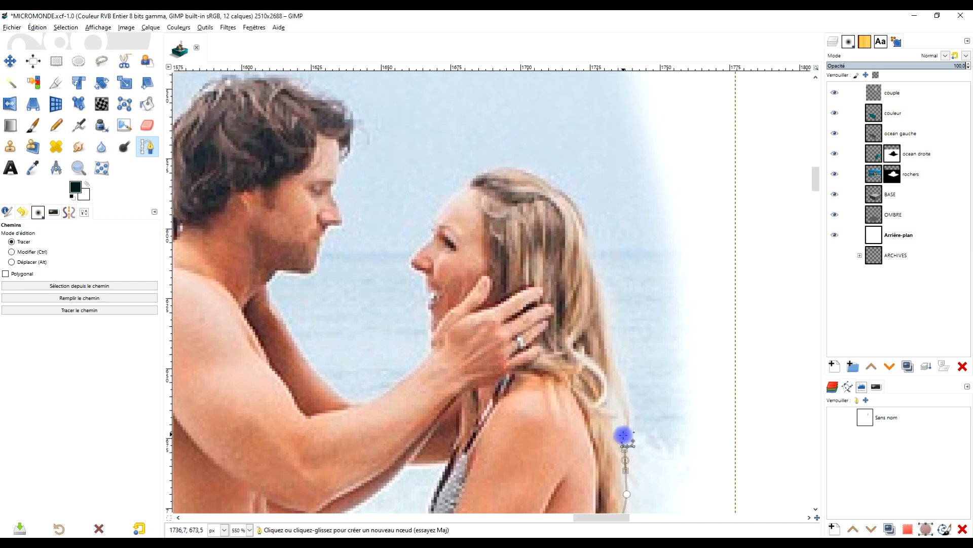
pyautogui.scroll(3, 633, 399)
pyautogui.hscroll(-1, 633, 399)
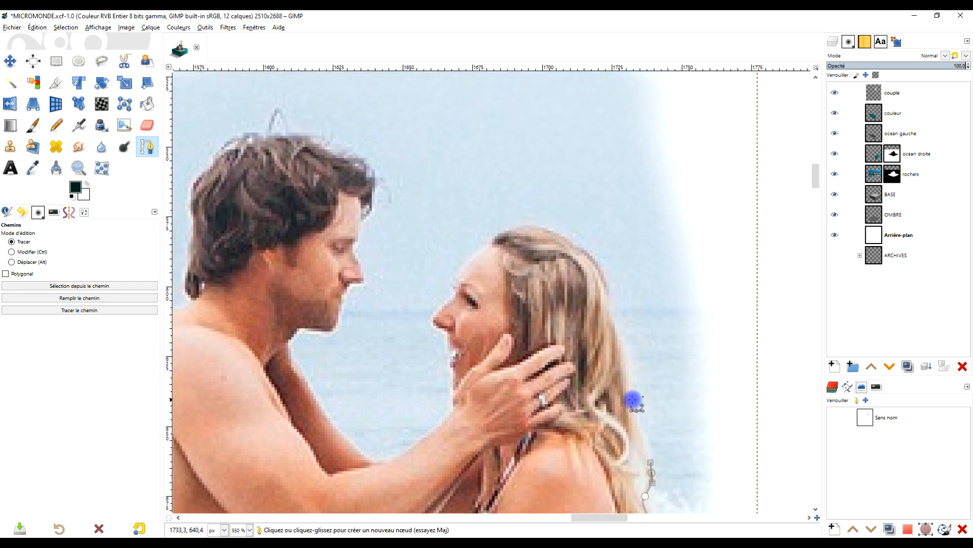
# Continue the path up the outer edge of the woman's hair and over the top of her head, redoing the misplaced curve
pyautogui.click(633, 415)
pyautogui.scroll(3, 634, 398)
pyautogui.hscroll(-1, 634, 398)
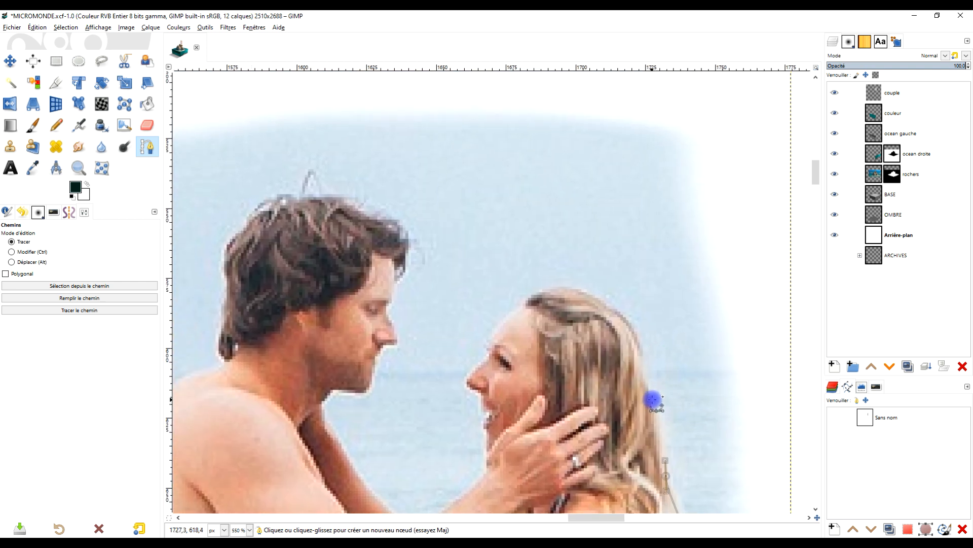
pyautogui.scroll(3, 648, 374)
pyautogui.hscroll(-1, 648, 374)
pyautogui.moveTo(690, 360); pyautogui.dragTo(642, 322)
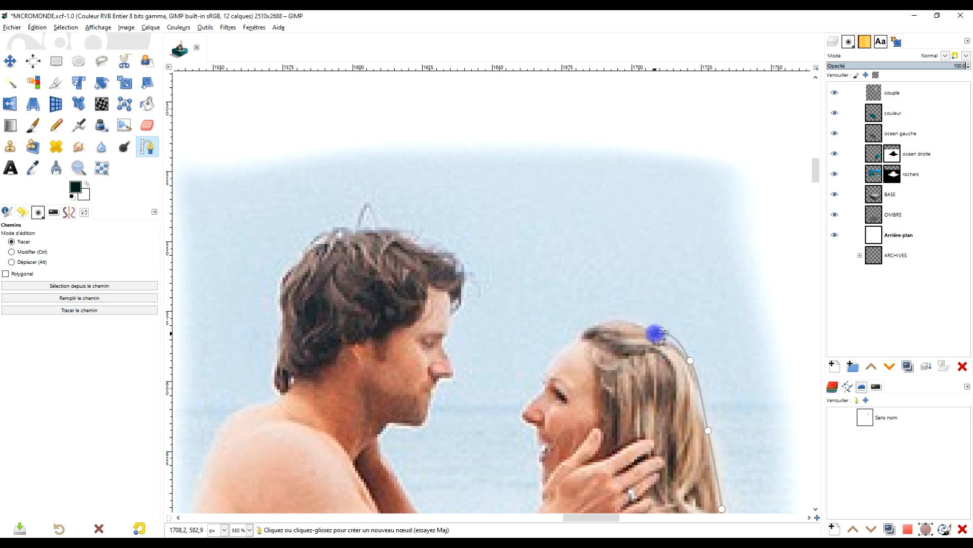
pyautogui.hotkey('ctrl', 'z')
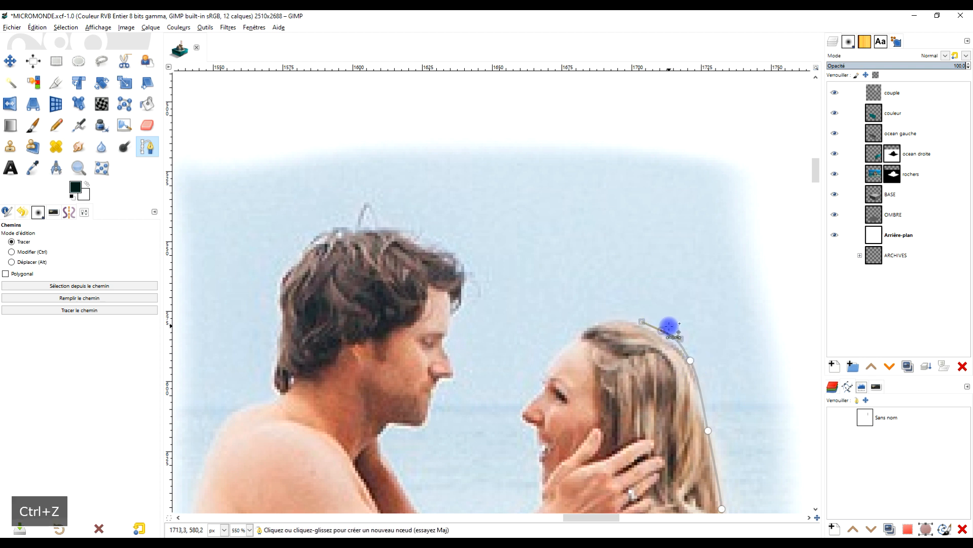
pyautogui.moveTo(663, 330); pyautogui.dragTo(589, 326)
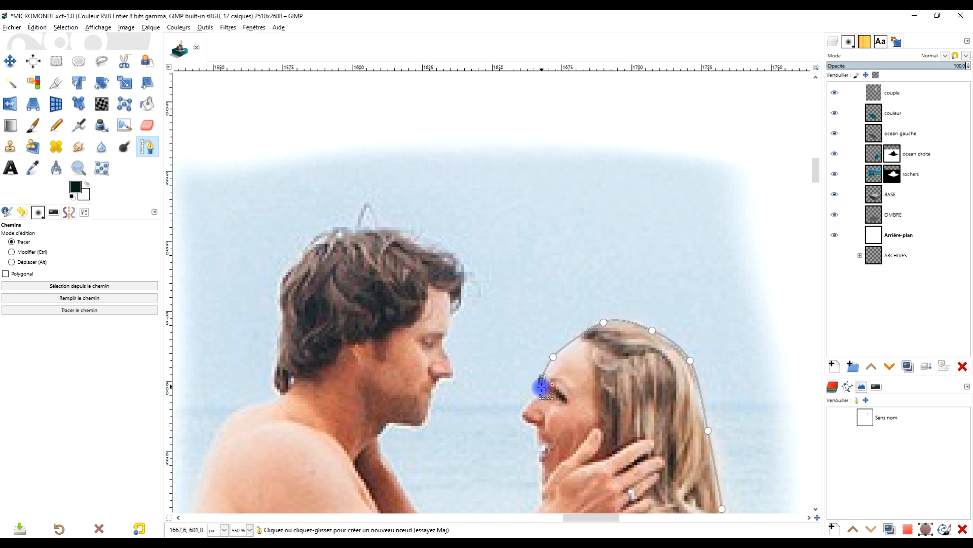
# Outline the woman's face profile with closely spaced path nodes from her forehead past nose and mouth to the man's hand
pyautogui.click(541, 389)
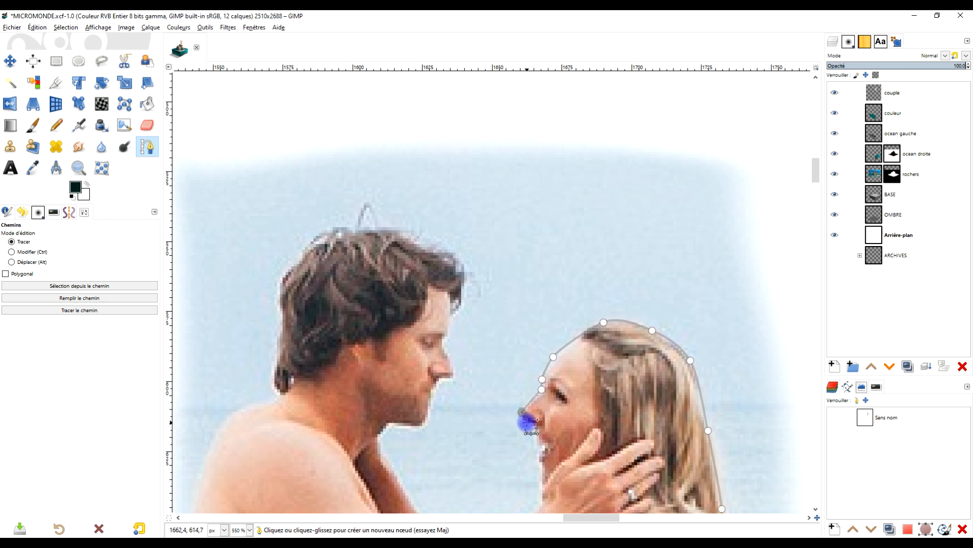
pyautogui.click(534, 427)
pyautogui.moveTo(553, 437); pyautogui.dragTo(581, 331)
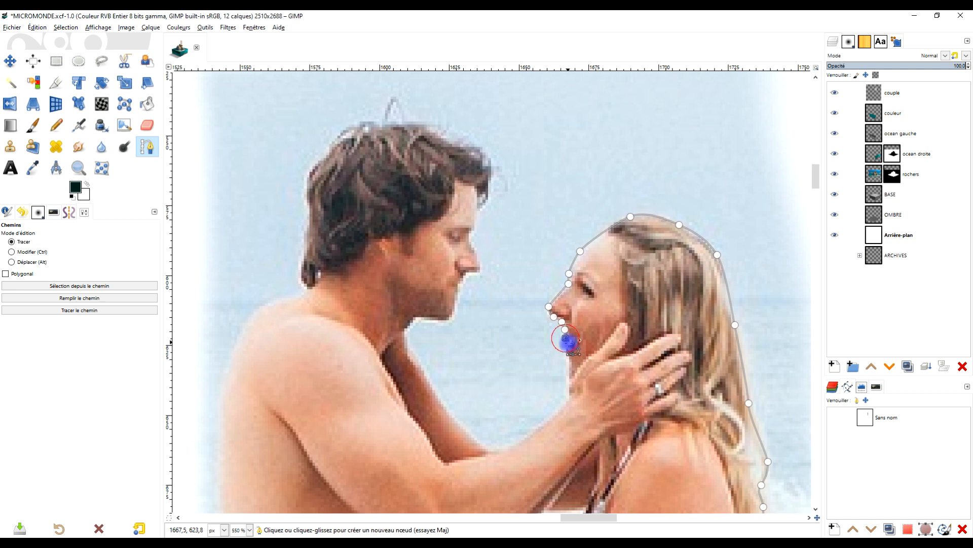
pyautogui.click(566, 376)
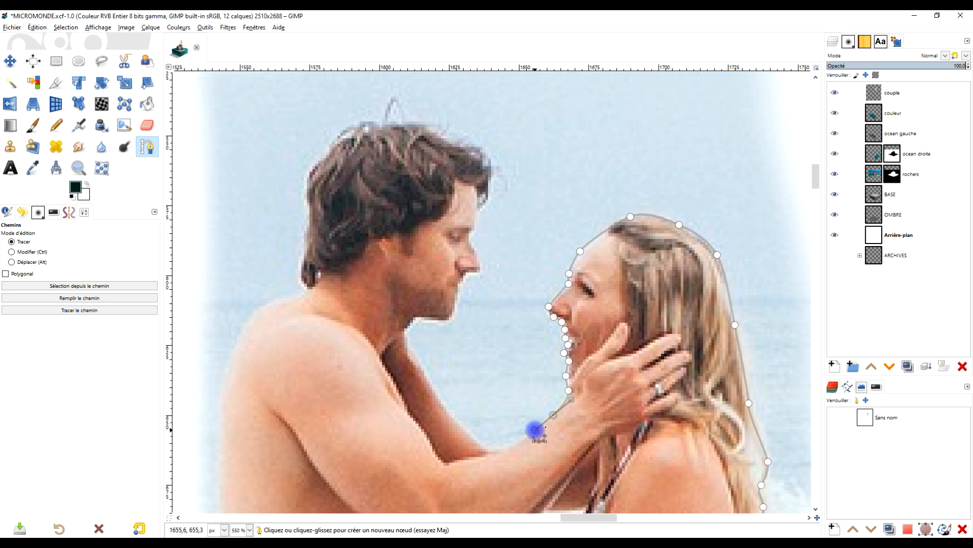
# Trace the path down along the man's near forearm and up the edge of his far arm towards his neck
pyautogui.moveTo(514, 445); pyautogui.dragTo(506, 447)
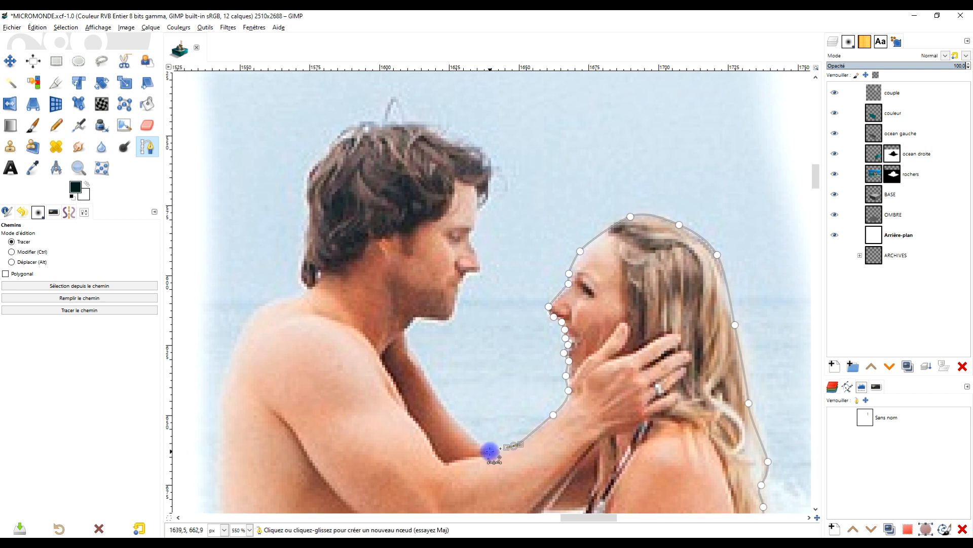
pyautogui.moveTo(440, 397); pyautogui.dragTo(435, 384)
pyautogui.hotkey('ctrl', 'z')
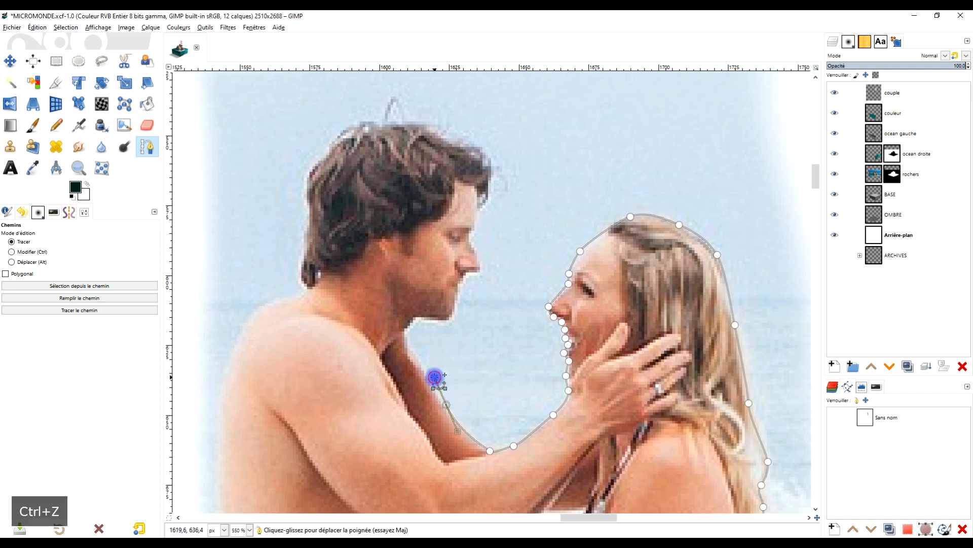
pyautogui.moveTo(414, 353); pyautogui.dragTo(406, 348)
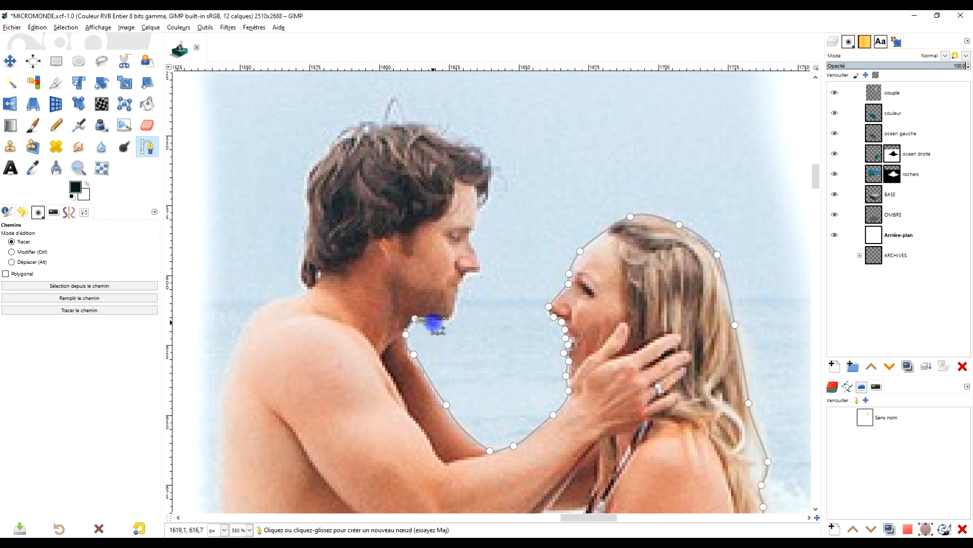
# Outline the man's face profile with path nodes from his chin past the lips and around the nose to his brow
pyautogui.click(459, 288)
pyautogui.click(463, 277)
pyautogui.click(468, 272)
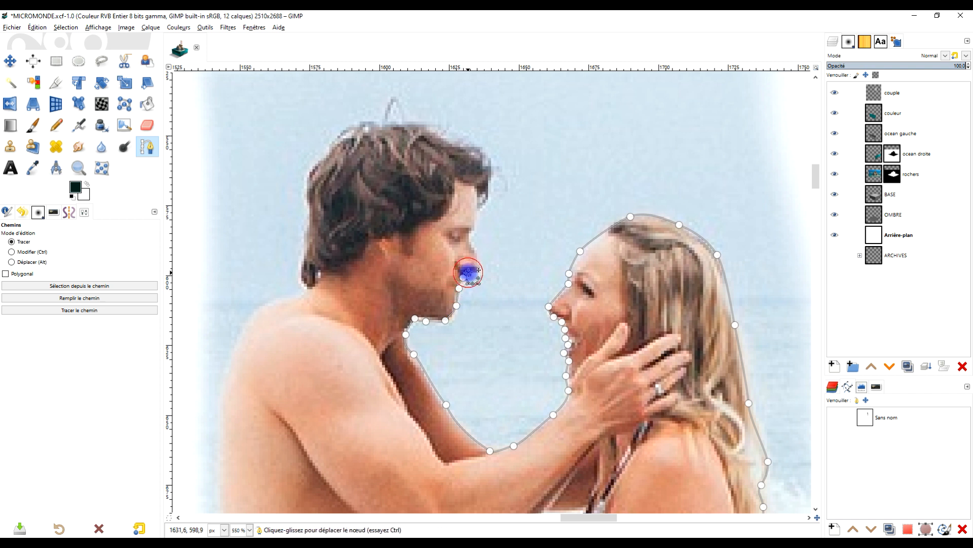
pyautogui.moveTo(501, 214); pyautogui.dragTo(603, 325)
pyautogui.scroll(2, 591, 333)
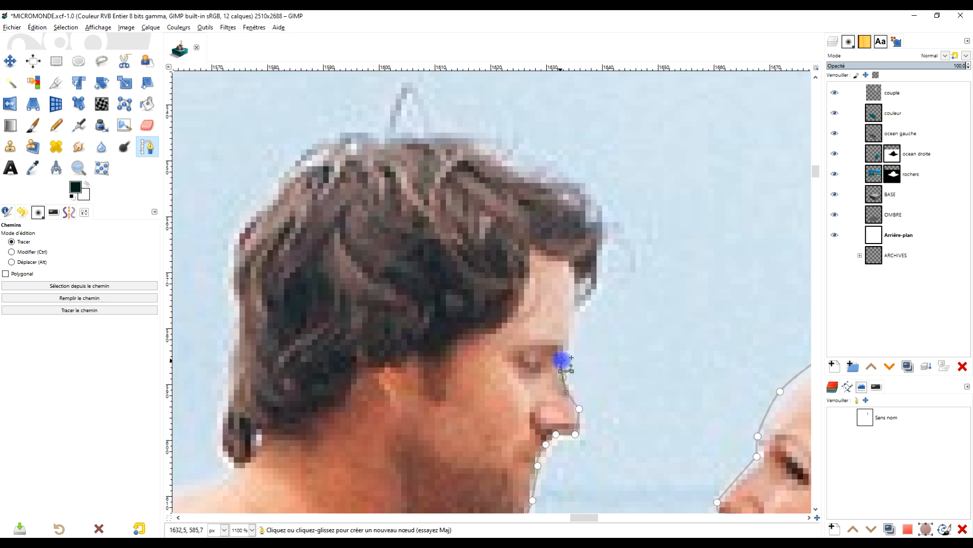
# Trace the path up the man's forehead and around the front of his hair towards the top of his head
pyautogui.click(577, 311)
pyautogui.click(592, 294)
pyautogui.click(600, 262)
pyautogui.click(606, 236)
pyautogui.click(588, 199)
pyautogui.click(541, 171)
pyautogui.click(504, 160)
# Continue the path over the top of the man's hair and down the back of his head
pyautogui.moveTo(419, 117); pyautogui.dragTo(550, 172)
pyautogui.moveTo(524, 178); pyautogui.dragTo(509, 180)
pyautogui.click(467, 188)
pyautogui.click(412, 220)
pyautogui.click(402, 247)
pyautogui.moveTo(376, 277); pyautogui.dragTo(359, 426)
# Trace the path from the man's nape over his shoulder and down his back towards his waist
pyautogui.scroll(-3, 398, 374)
pyautogui.moveTo(431, 377); pyautogui.dragTo(473, 288)
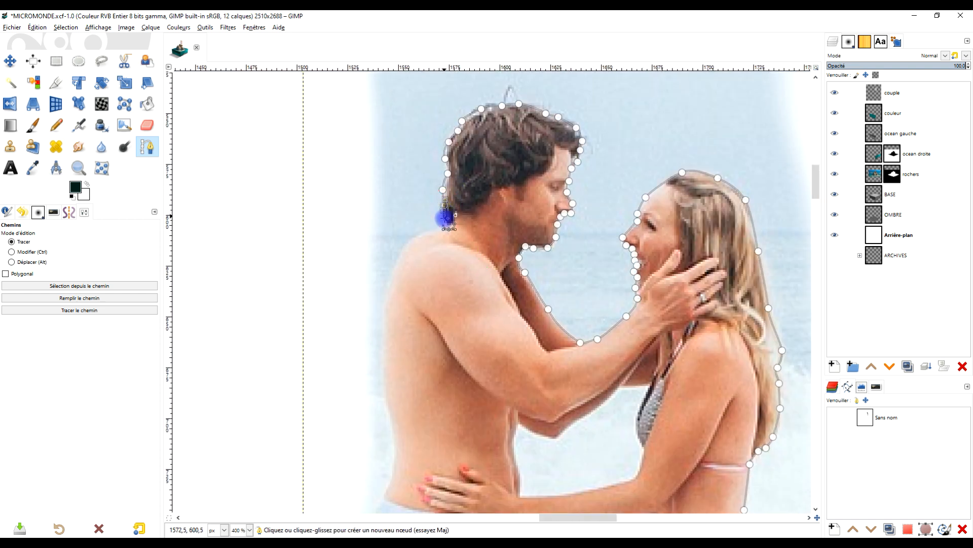
pyautogui.click(411, 240)
pyautogui.moveTo(398, 264); pyautogui.dragTo(451, 203)
pyautogui.click(451, 231)
pyautogui.moveTo(456, 270); pyautogui.dragTo(460, 279)
pyautogui.moveTo(494, 315); pyautogui.dragTo(523, 196)
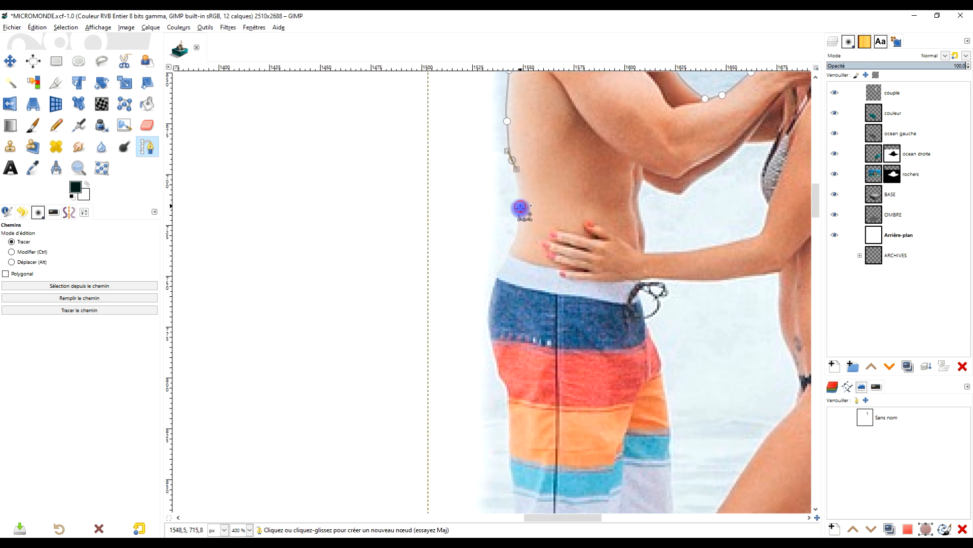
# Continue the path past the man's waistband and down the back edge of his swim shorts to the hem
pyautogui.moveTo(513, 238); pyautogui.dragTo(601, 128)
pyautogui.moveTo(555, 188); pyautogui.dragTo(552, 207)
pyautogui.moveTo(577, 245)
pyautogui.mouseDown()
pyautogui.moveTo(594, 150)
pyautogui.moveTo(582, 186)
pyautogui.moveTo(587, 229)
pyautogui.mouseUp()
pyautogui.moveTo(613, 300); pyautogui.dragTo(630, 134)
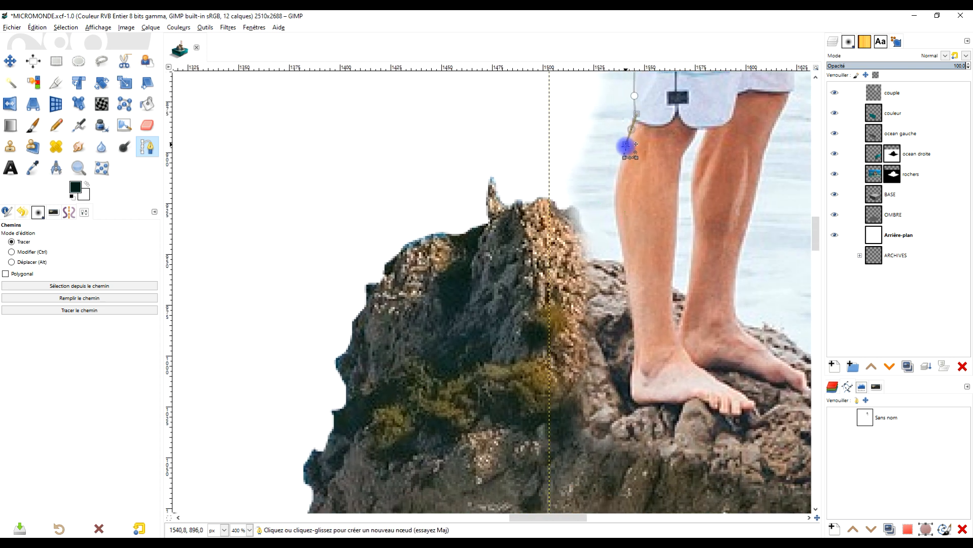
# Trace the path down the man's rear calf, around his heel and along the sole of his near foot
pyautogui.moveTo(617, 178); pyautogui.dragTo(650, 159)
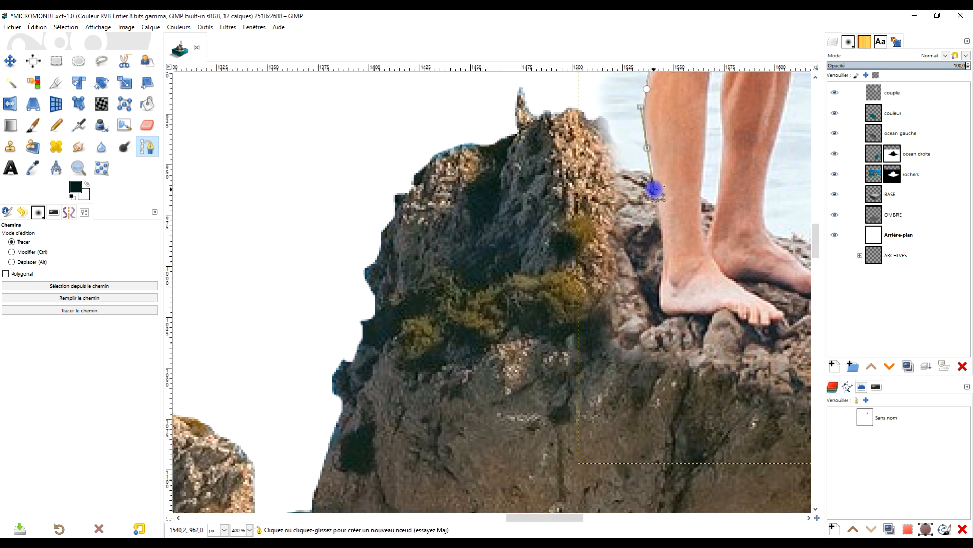
pyautogui.click(654, 189)
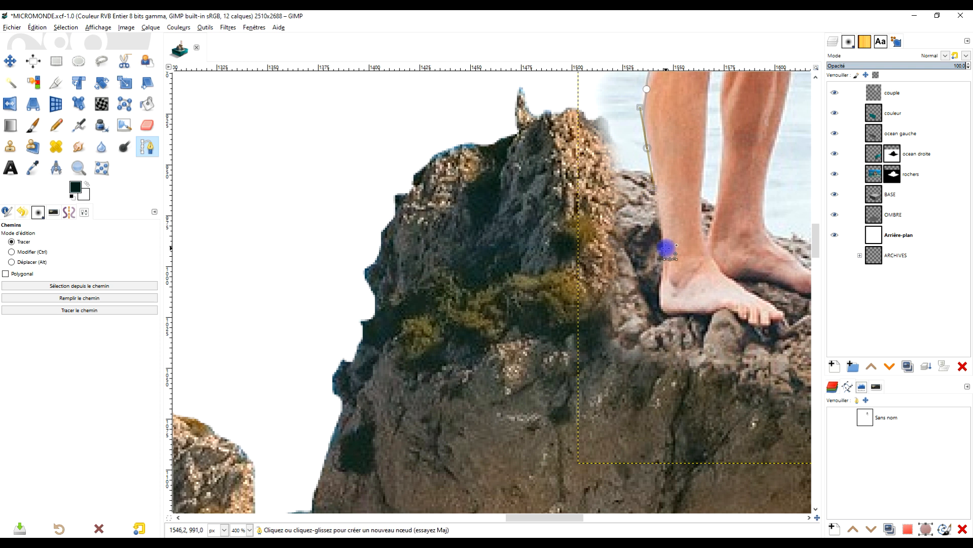
pyautogui.moveTo(665, 254); pyautogui.dragTo(661, 260)
pyautogui.moveTo(668, 295); pyautogui.dragTo(616, 291)
pyautogui.moveTo(645, 257); pyautogui.dragTo(597, 323)
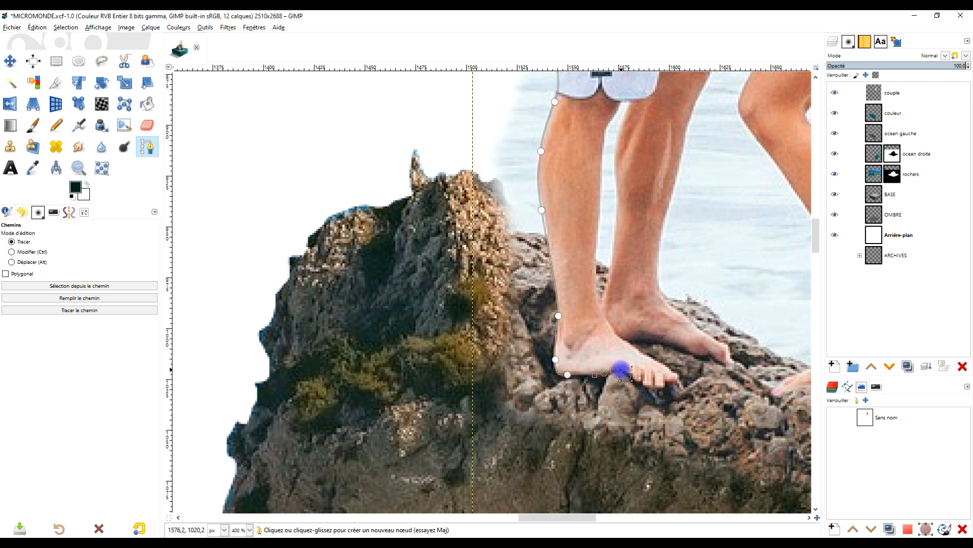
# Outline the toes of the man's near foot and carry the path across the rock to his far foot
pyautogui.click(635, 378)
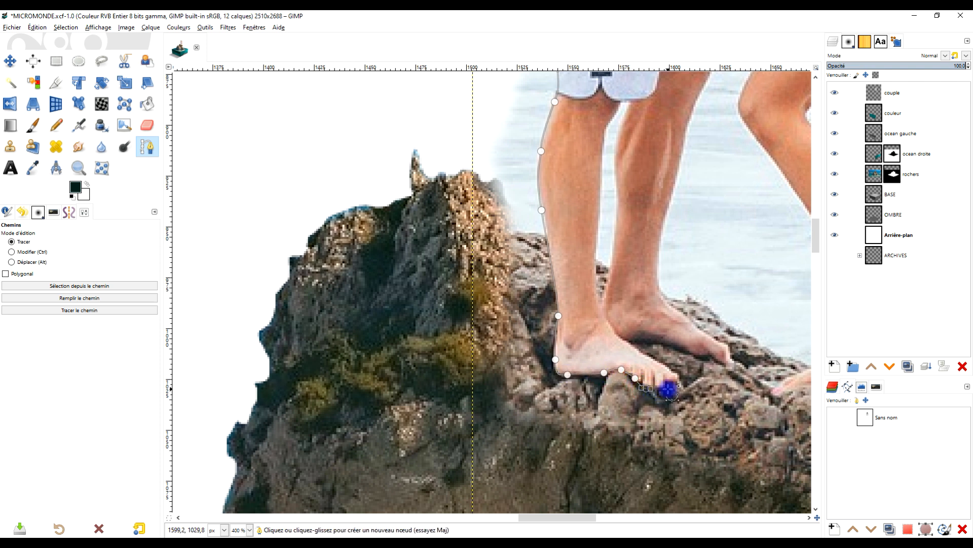
pyautogui.click(720, 371)
pyautogui.click(741, 370)
pyautogui.moveTo(729, 329); pyautogui.dragTo(497, 348)
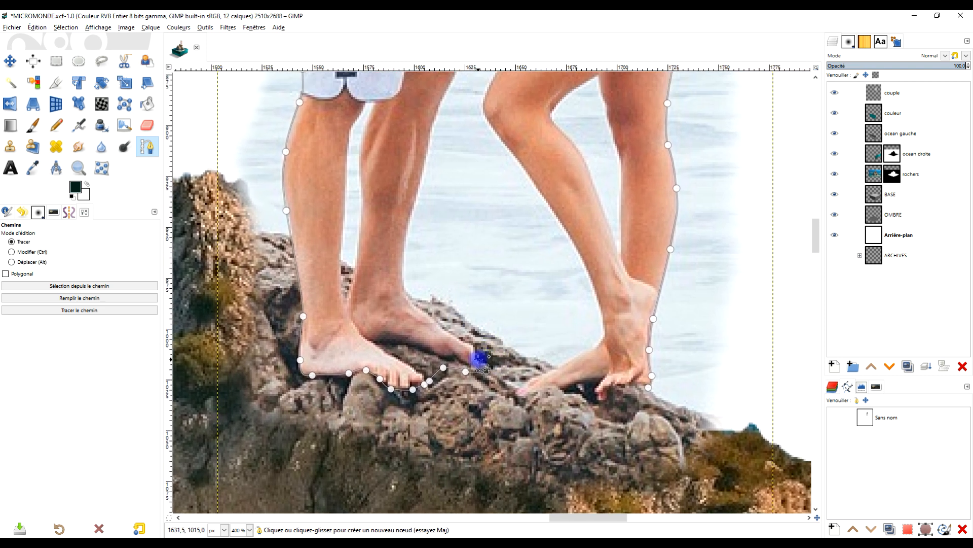
# Trace the path around the toes of the man's far foot, over its instep and up his shin
pyautogui.click(477, 356)
pyautogui.moveTo(472, 346); pyautogui.dragTo(419, 304)
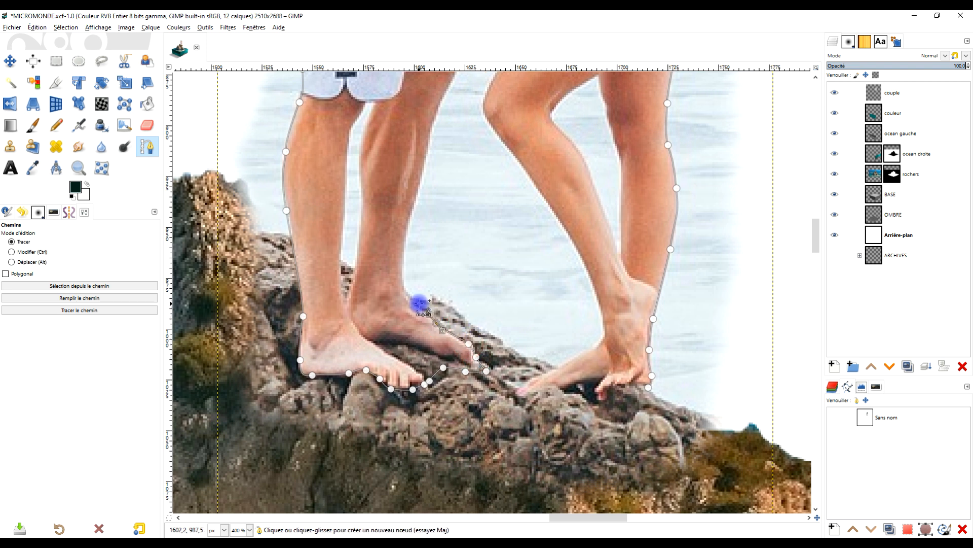
pyautogui.click(405, 283)
pyautogui.scroll(5, 459, 219)
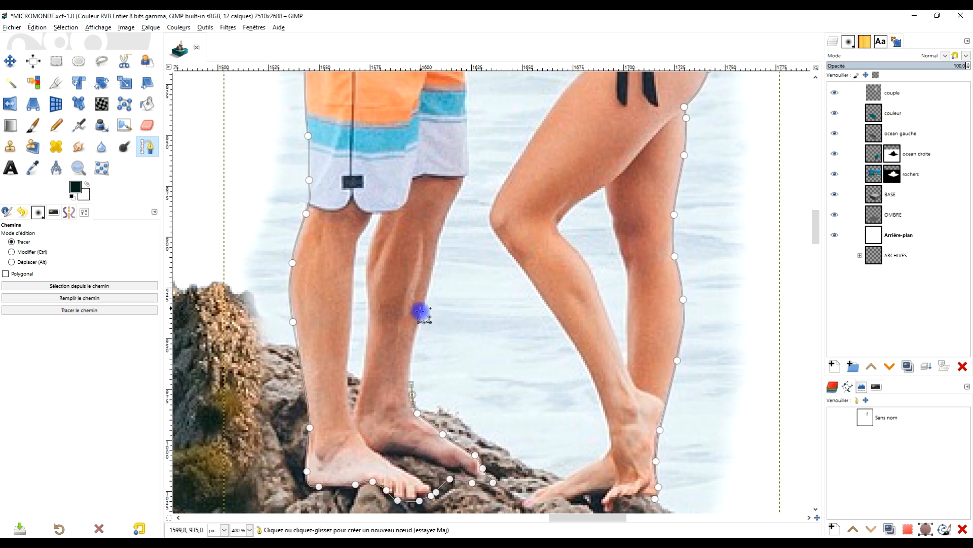
pyautogui.moveTo(415, 336); pyautogui.dragTo(449, 290)
pyautogui.click(430, 285)
# Continue the path up the front edge of the man's swim shorts and around the waist cord
pyautogui.scroll(5, 441, 254)
pyautogui.moveTo(482, 235); pyautogui.dragTo(430, 231)
pyautogui.click(438, 361)
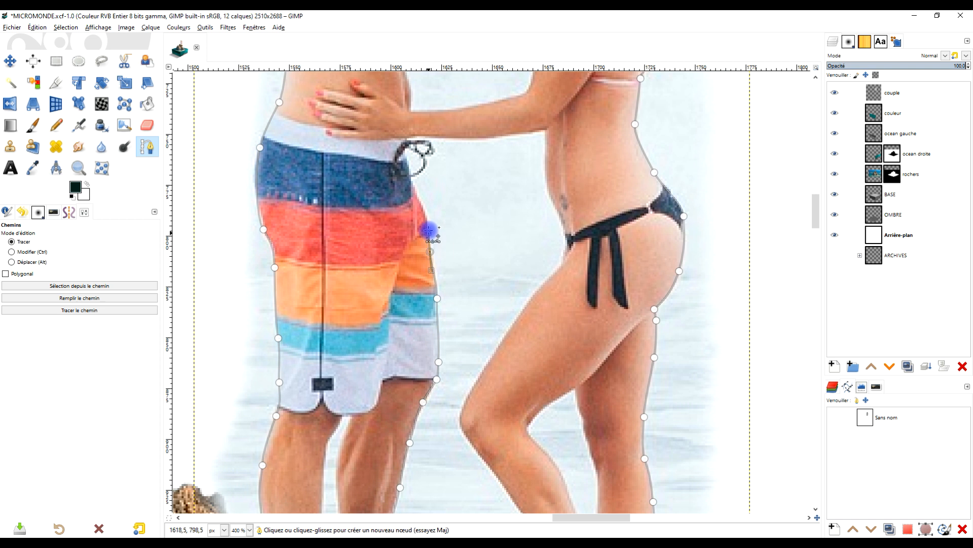
pyautogui.scroll(3, 439, 272)
pyautogui.moveTo(426, 281); pyautogui.dragTo(439, 220)
pyautogui.click(424, 246)
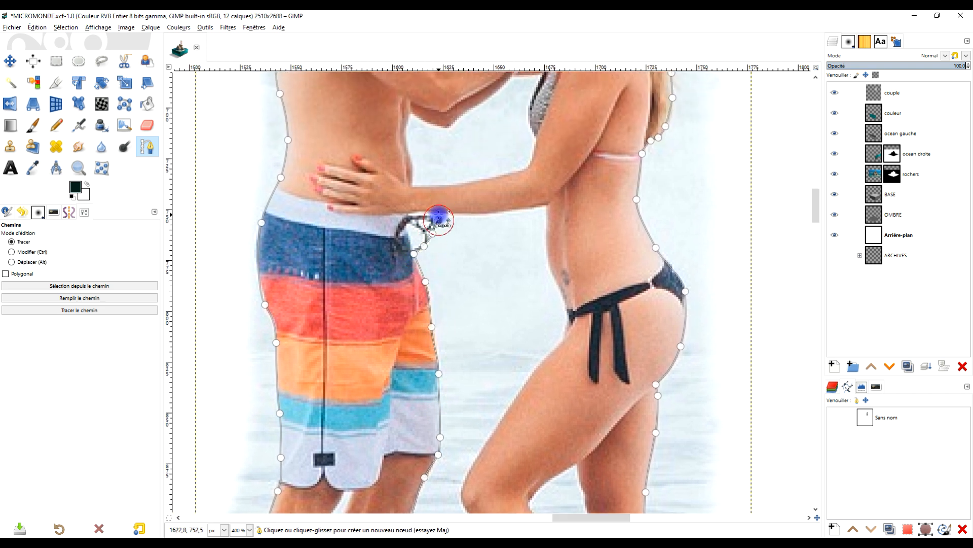
# Trace the path along the underside of the woman's forearm and down her belly to her bikini bottom
pyautogui.click(465, 216)
pyautogui.moveTo(512, 211); pyautogui.dragTo(559, 282)
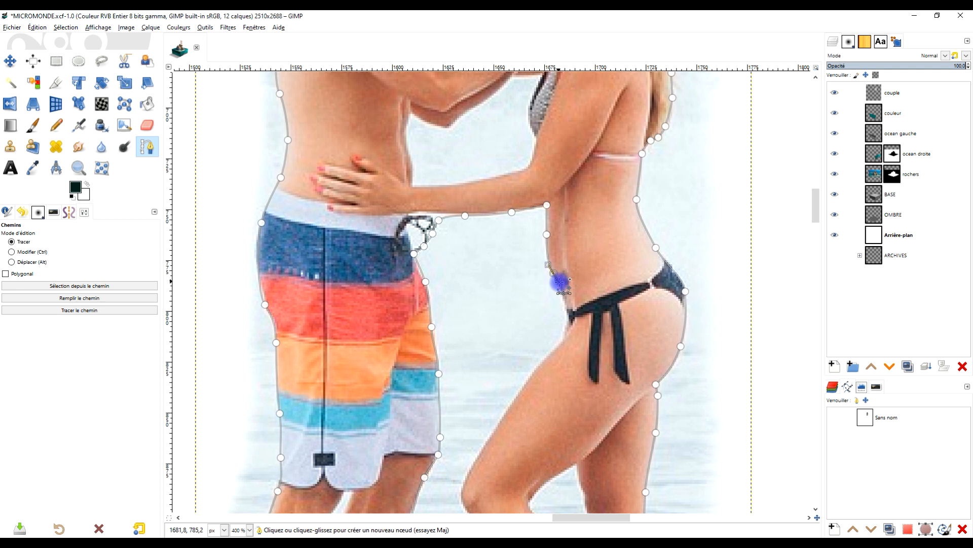
pyautogui.click(569, 313)
# Trace the path down the front of the woman's thigh, around her bent knee and down her shin to the ankle
pyautogui.scroll(-3, 554, 343)
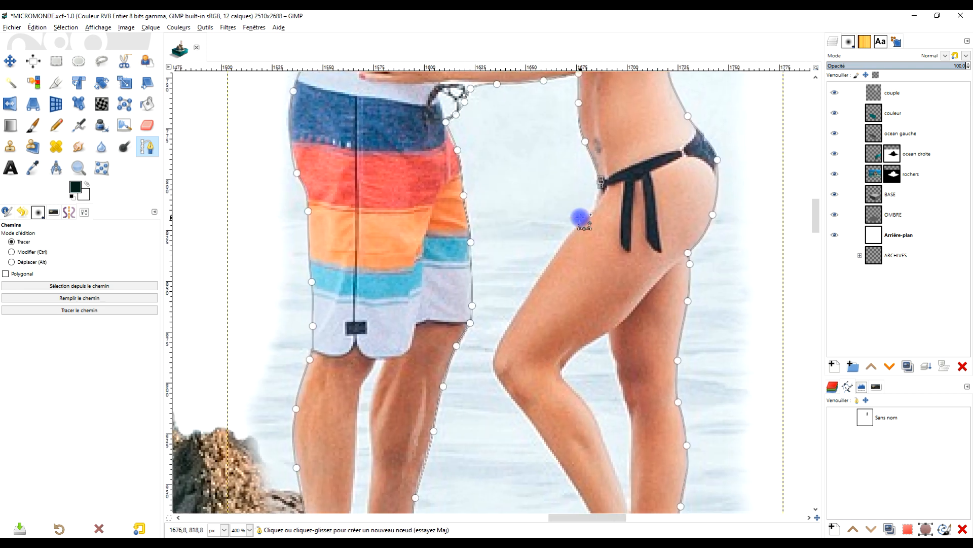
pyautogui.moveTo(582, 219); pyautogui.dragTo(566, 243)
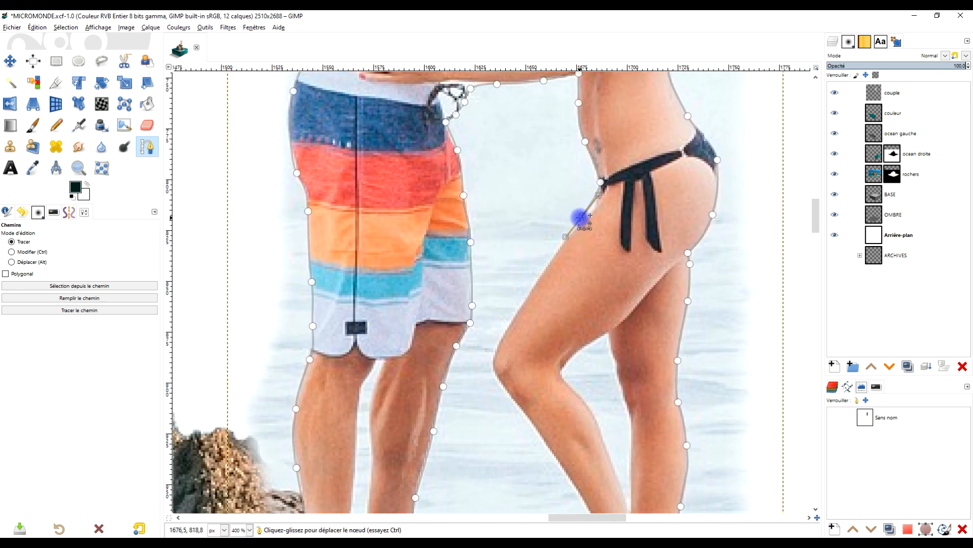
pyautogui.moveTo(513, 316); pyautogui.dragTo(506, 332)
pyautogui.moveTo(494, 364); pyautogui.dragTo(495, 373)
pyautogui.moveTo(582, 368); pyautogui.dragTo(549, 170)
pyautogui.moveTo(496, 221); pyautogui.dragTo(521, 250)
pyautogui.moveTo(573, 314); pyautogui.dragTo(535, 217)
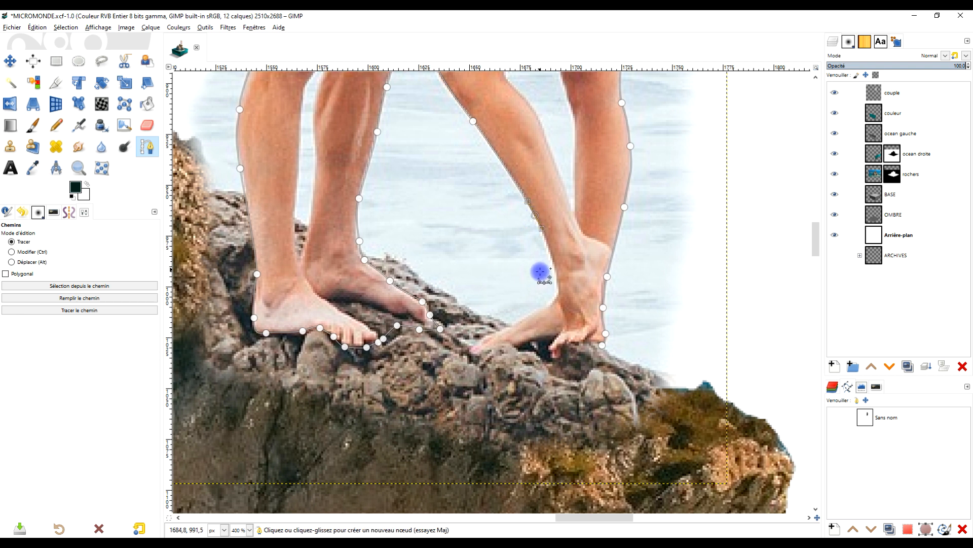
pyautogui.click(557, 279)
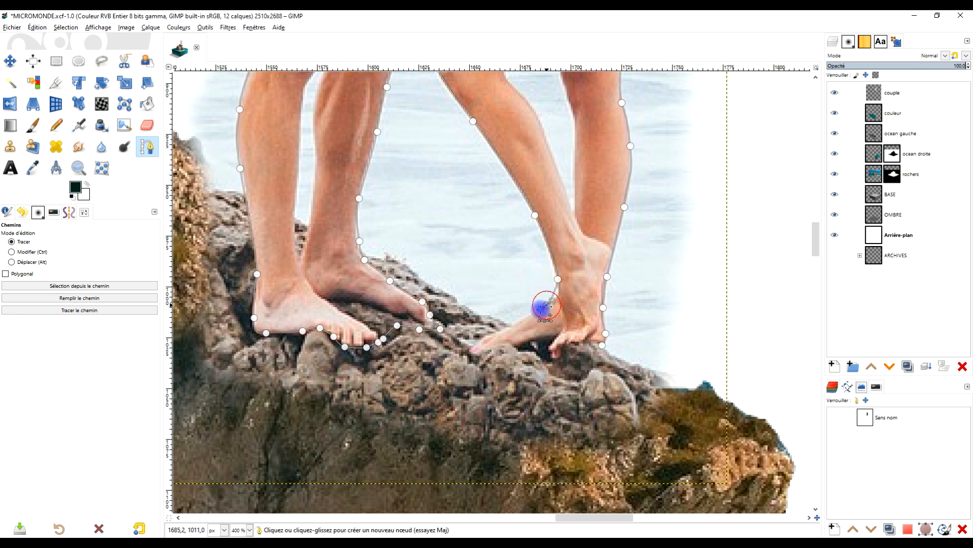
# Outline the woman's feet along the rock and close the path at its starting node
pyautogui.moveTo(533, 312); pyautogui.dragTo(513, 325)
pyautogui.click(480, 340)
pyautogui.moveTo(481, 357); pyautogui.dragTo(575, 347)
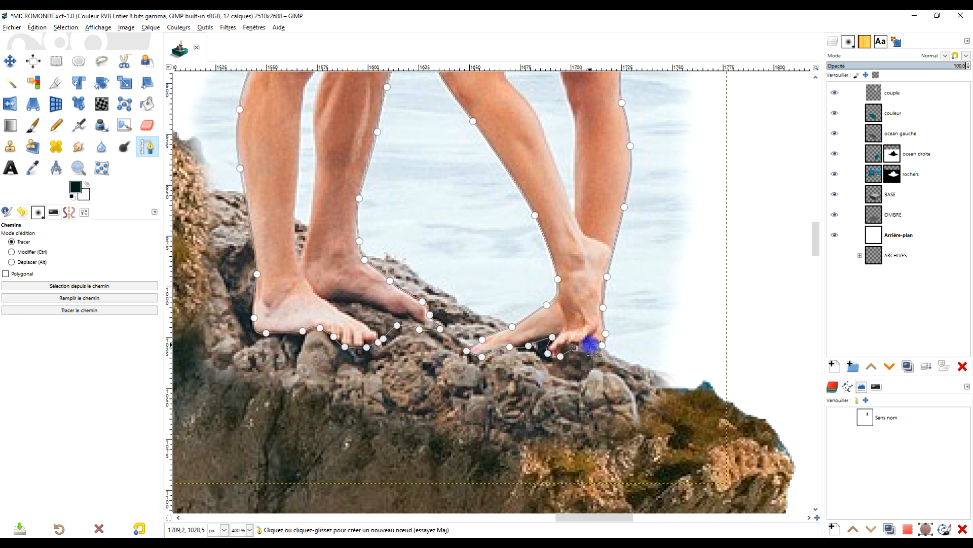
pyautogui.press('ctrl')
pyautogui.keyDown('ctrl'); pyautogui.click(603, 346); pyautogui.keyUp('ctrl')
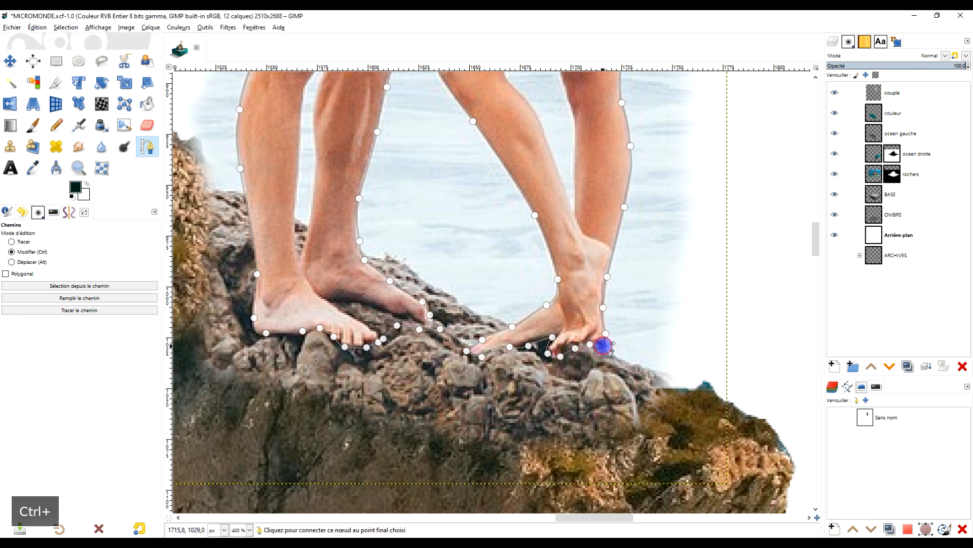
# Convert the closed path to a selection and add a layer mask to the couple layer from that selection
pyautogui.press('Return')
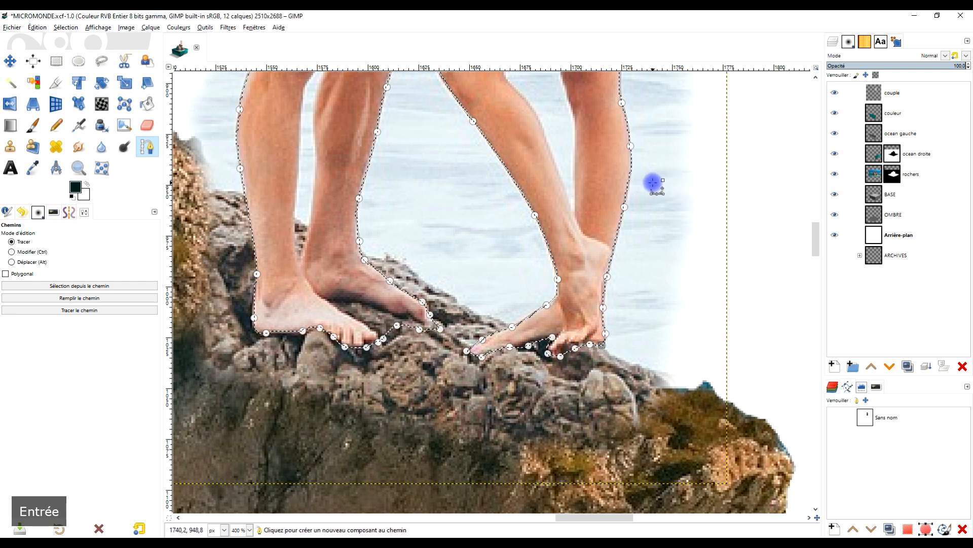
pyautogui.keyDown('ctrl'); pyautogui.scroll(-6, 654, 185); pyautogui.keyUp('ctrl')
pyautogui.keyDown('ctrl'); pyautogui.scroll(4, 647, 147); pyautogui.keyUp('ctrl')
pyautogui.moveTo(647, 147); pyautogui.dragTo(598, 353)
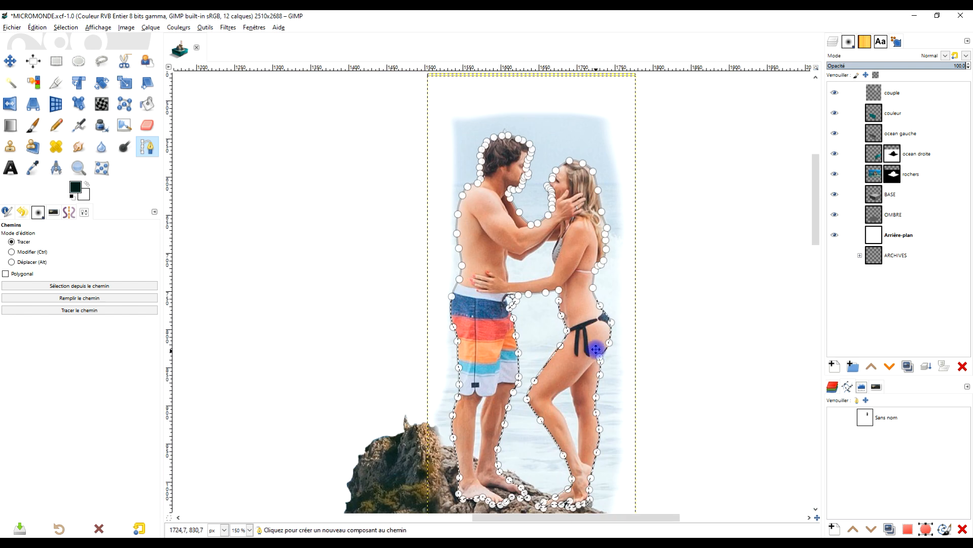
pyautogui.rightClick(872, 95)
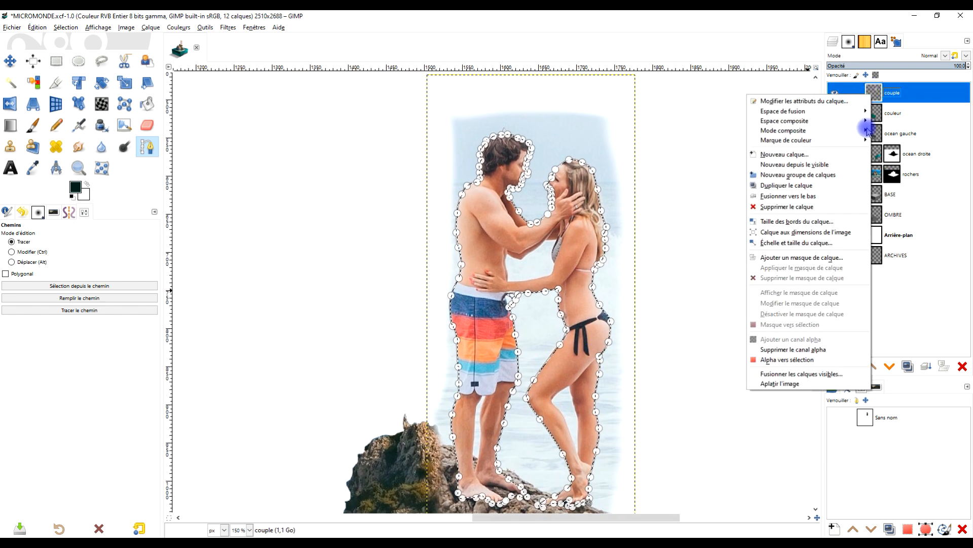
pyautogui.click(817, 258)
pyautogui.click(781, 270)
pyautogui.click(826, 344)
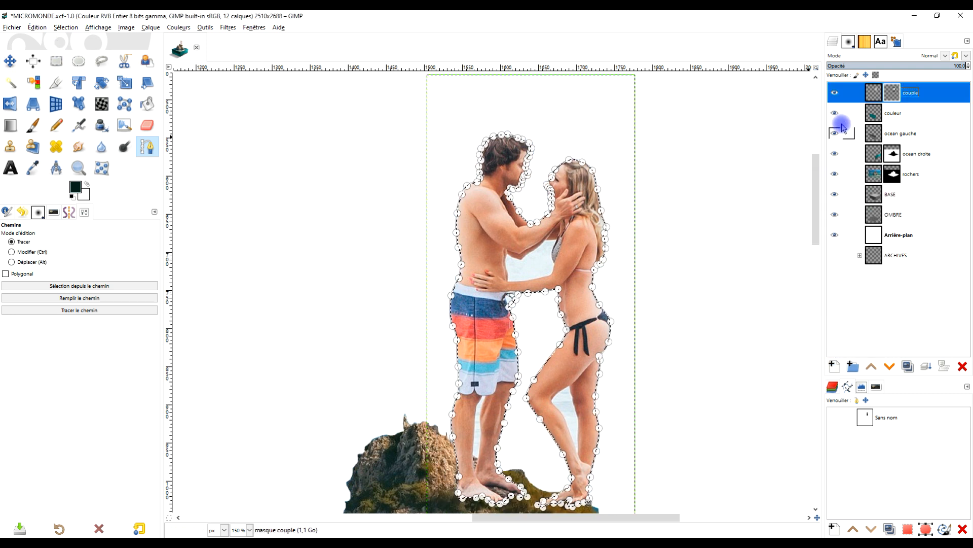
# Clear the selection and switch to the rectangle selection tool to view the cut-out without path nodes
pyautogui.click(66, 28)
pyautogui.click(72, 40)
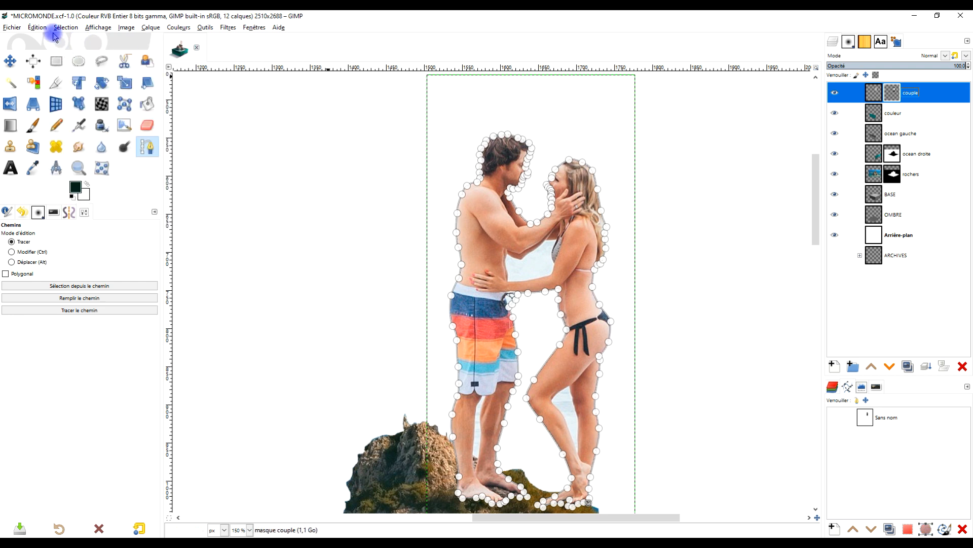
pyautogui.click(54, 30)
pyautogui.click(67, 63)
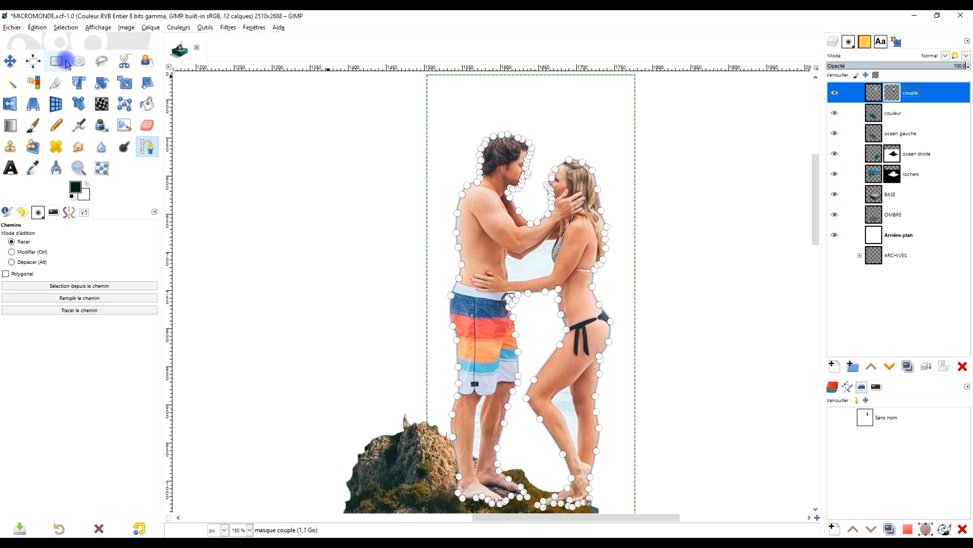
pyautogui.click(65, 61)
pyautogui.scroll(-3, 689, 283)
pyautogui.scroll(2, 659, 330)
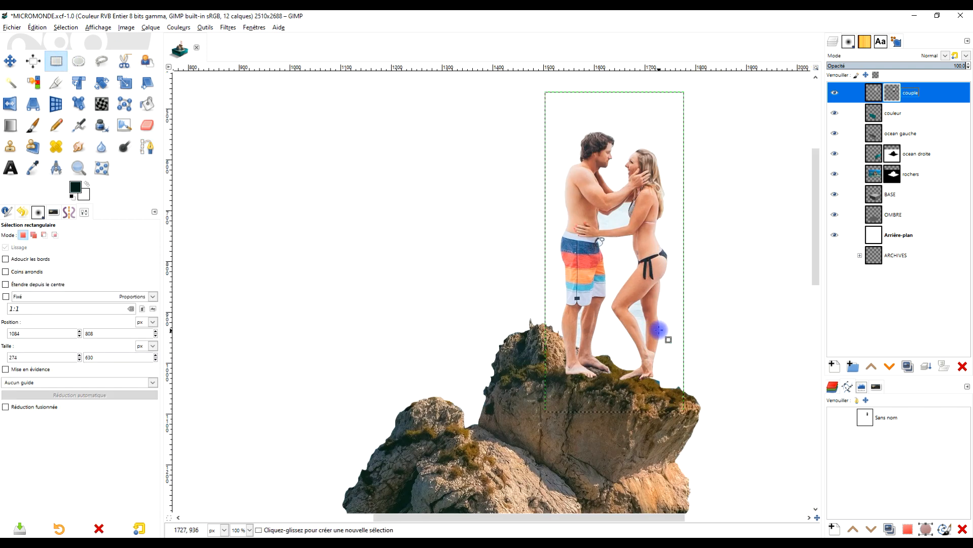
# Start a new path in the gap between the man's legs, tracing from the shorts' hem down his far leg to the rock
pyautogui.scroll(3, 668, 322)
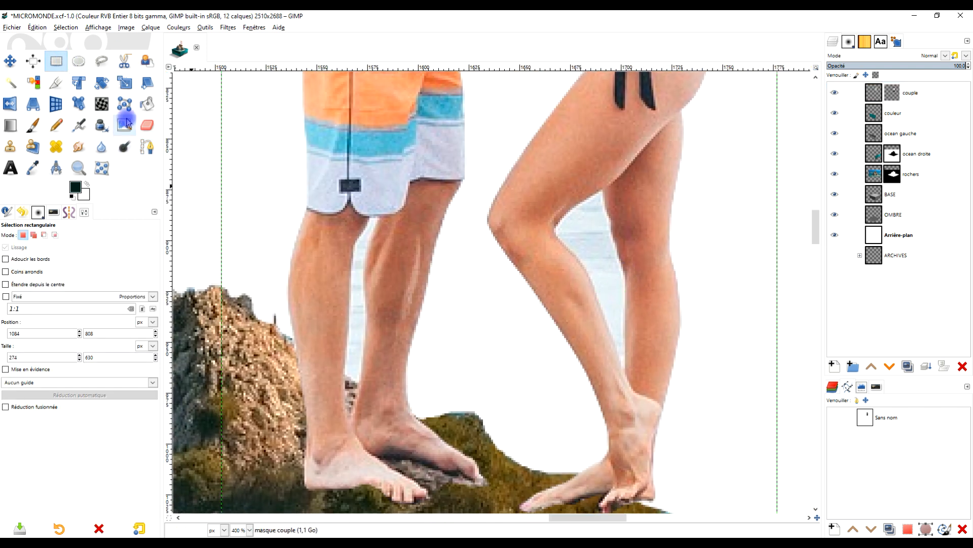
pyautogui.click(139, 148)
pyautogui.scroll(1, 317, 257)
pyautogui.click(386, 207)
pyautogui.moveTo(391, 261); pyautogui.dragTo(399, 189)
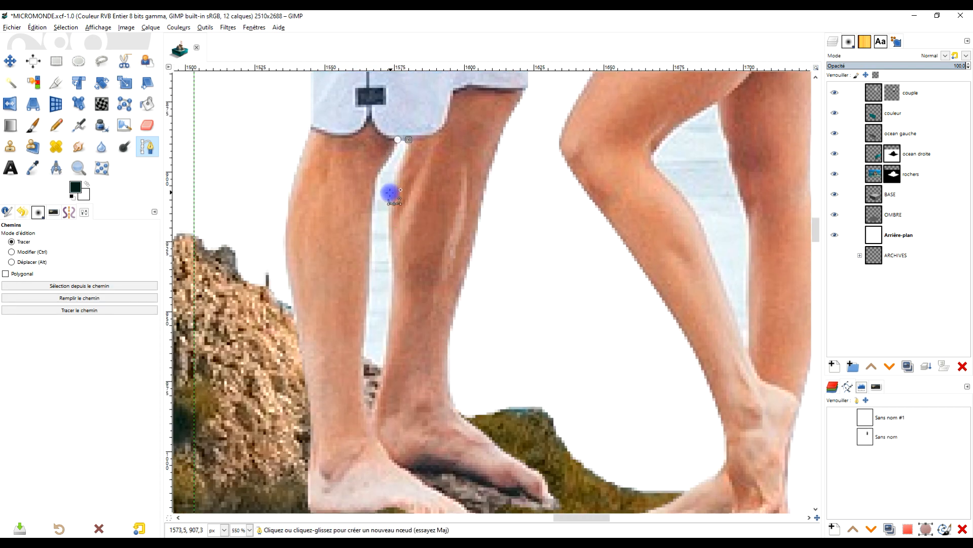
pyautogui.click(388, 205)
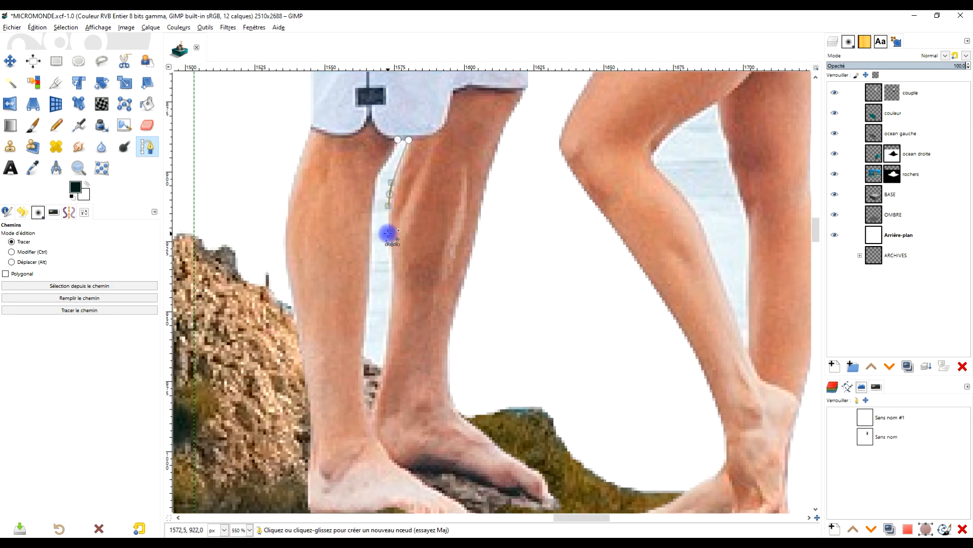
pyautogui.click(391, 302)
pyautogui.click(385, 363)
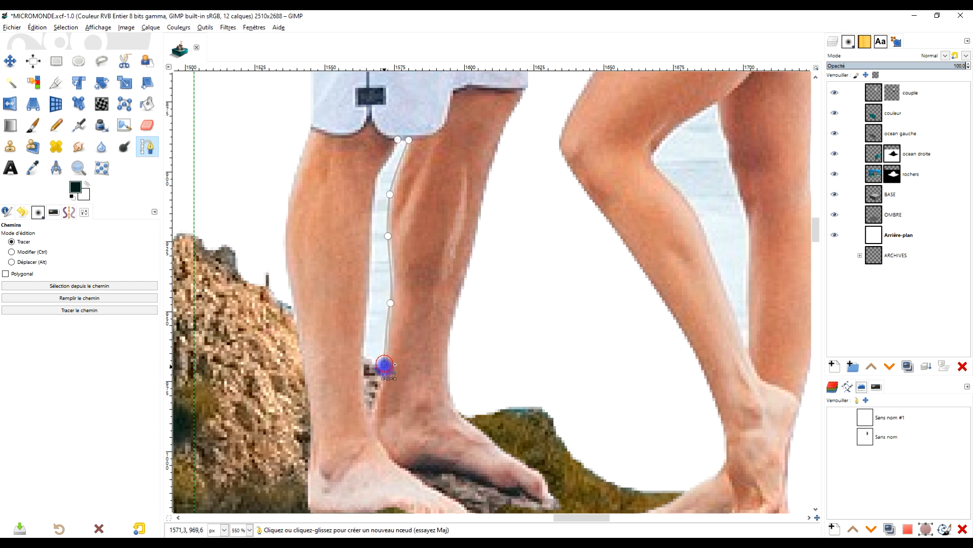
# Trace the gap's other side up the man's near leg and close the path at the shorts' hem
pyautogui.click(364, 354)
pyautogui.click(368, 301)
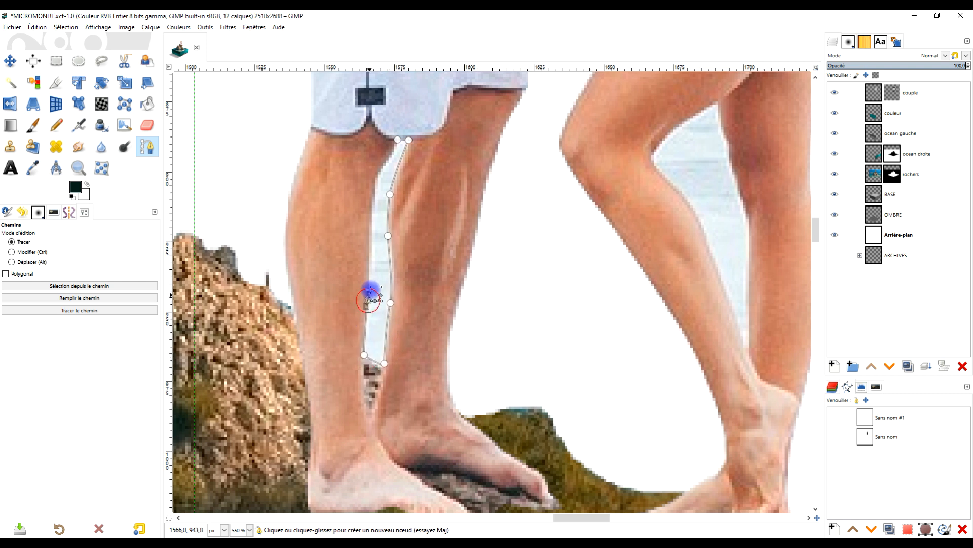
pyautogui.moveTo(372, 250); pyautogui.dragTo(373, 230)
pyautogui.click(373, 207)
pyautogui.moveTo(376, 174); pyautogui.dragTo(378, 168)
pyautogui.click(393, 152)
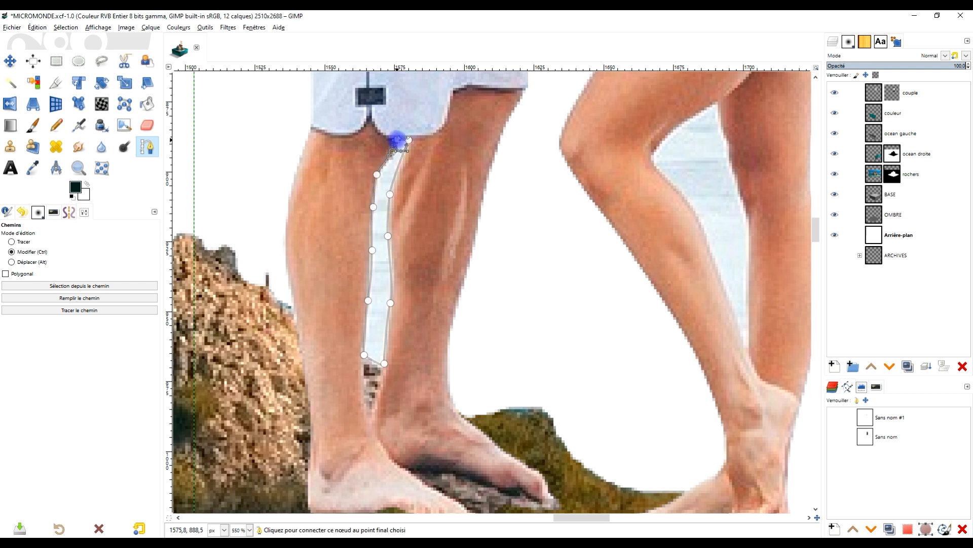
pyautogui.keyDown('ctrl'); pyautogui.click(398, 139); pyautogui.keyUp('ctrl')
# Outline the gap between the woman's legs from behind her bent knee up the thigh and down her straight leg
pyautogui.moveTo(654, 156); pyautogui.dragTo(538, 194)
pyautogui.click(582, 165)
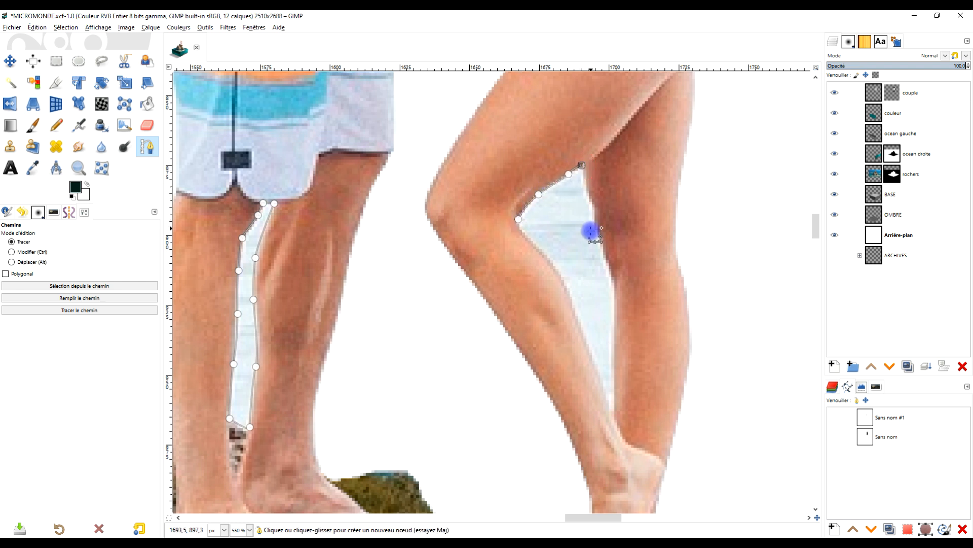
pyautogui.click(592, 209)
pyautogui.moveTo(601, 248); pyautogui.dragTo(607, 261)
pyautogui.scroll(-3, 629, 284)
pyautogui.click(604, 190)
pyautogui.click(604, 253)
pyautogui.click(604, 310)
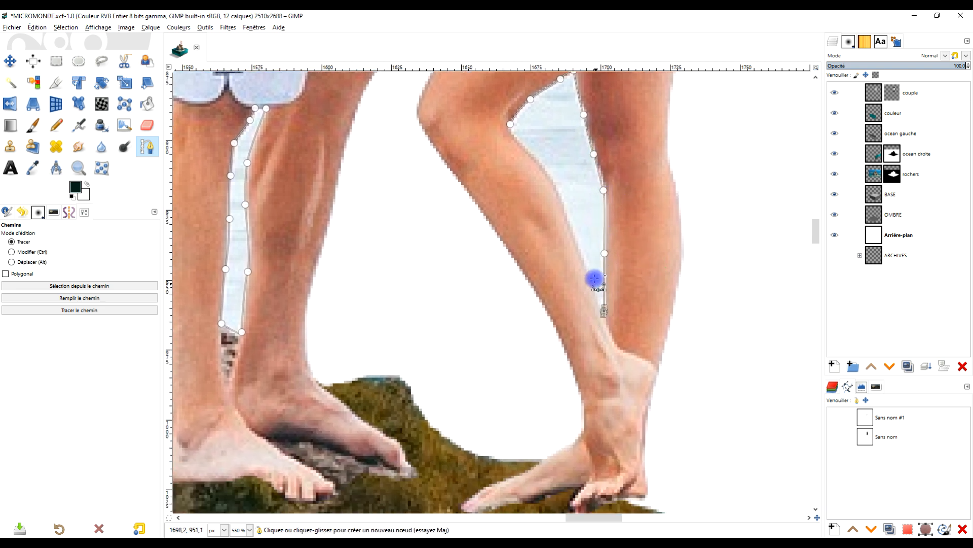
# Trace back up the calf of the woman's bent leg and close the path behind her knee
pyautogui.click(581, 248)
pyautogui.click(559, 191)
pyautogui.click(523, 143)
pyautogui.press('ctrl')
pyautogui.keyDown('ctrl'); pyautogui.click(510, 124); pyautogui.keyUp('ctrl')
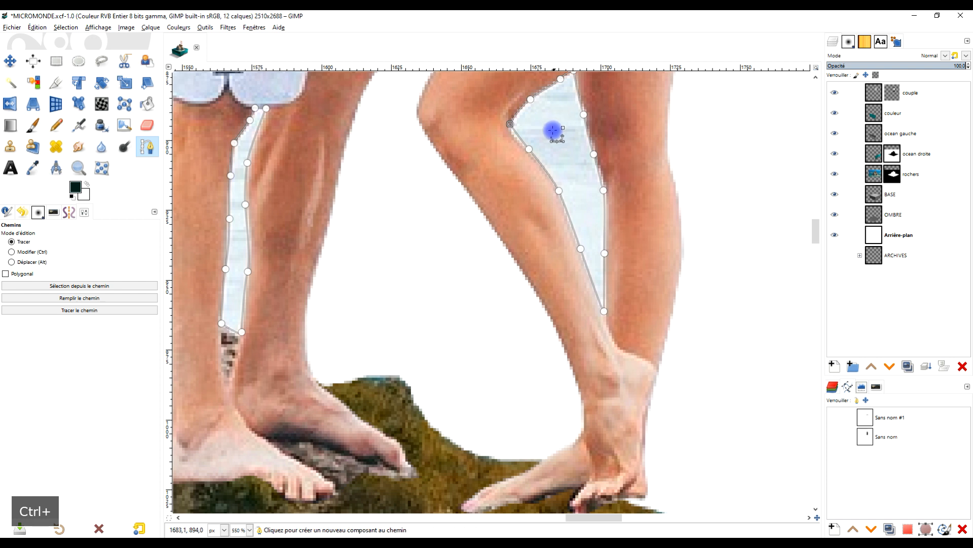
# Outline the gap between the couple's torsos from the woman's forearm up the man's side and along the underside of his arm
pyautogui.scroll(-2, 546, 146)
pyautogui.scroll(3, 536, 141)
pyautogui.moveTo(533, 162); pyautogui.dragTo(528, 155)
pyautogui.scroll(-5, 616, 173)
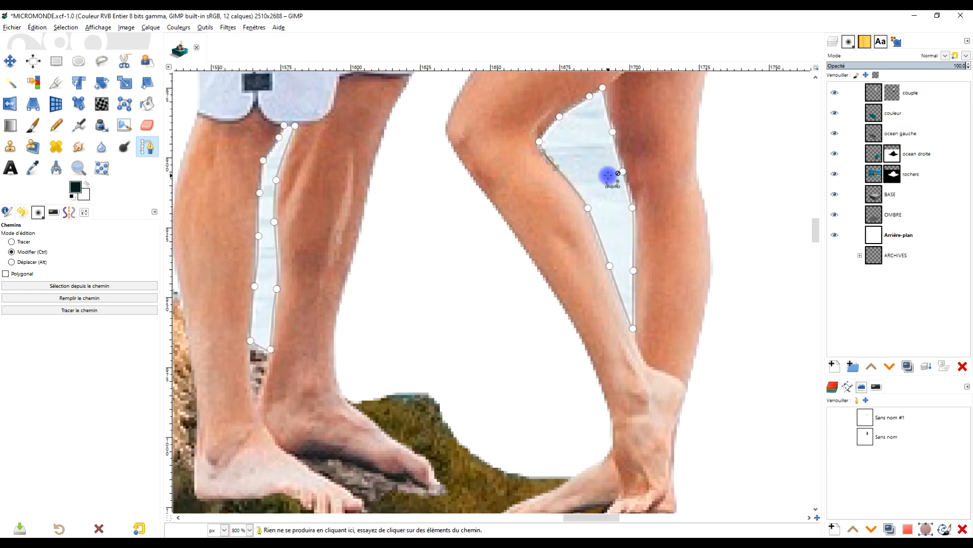
pyautogui.scroll(1, 615, 376)
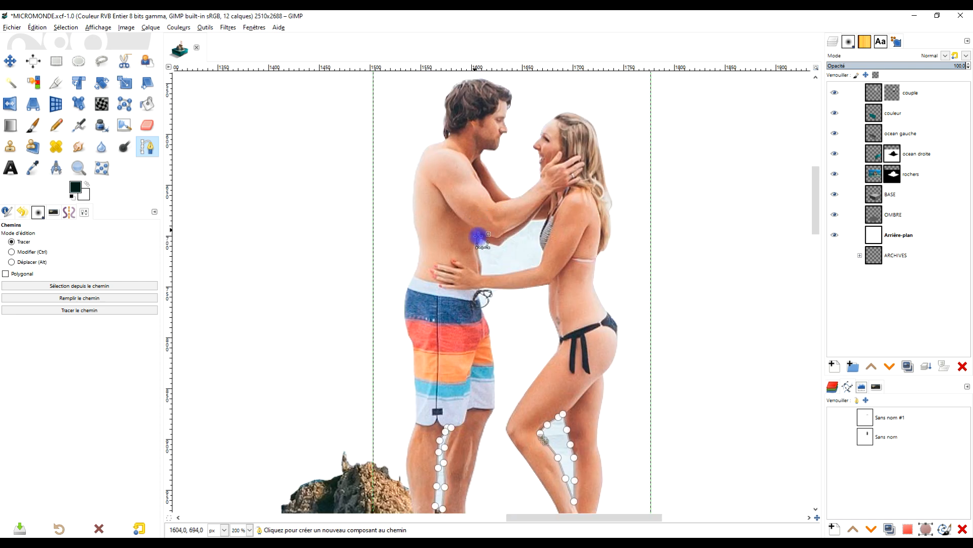
pyautogui.scroll(4, 482, 238)
pyautogui.click(470, 314)
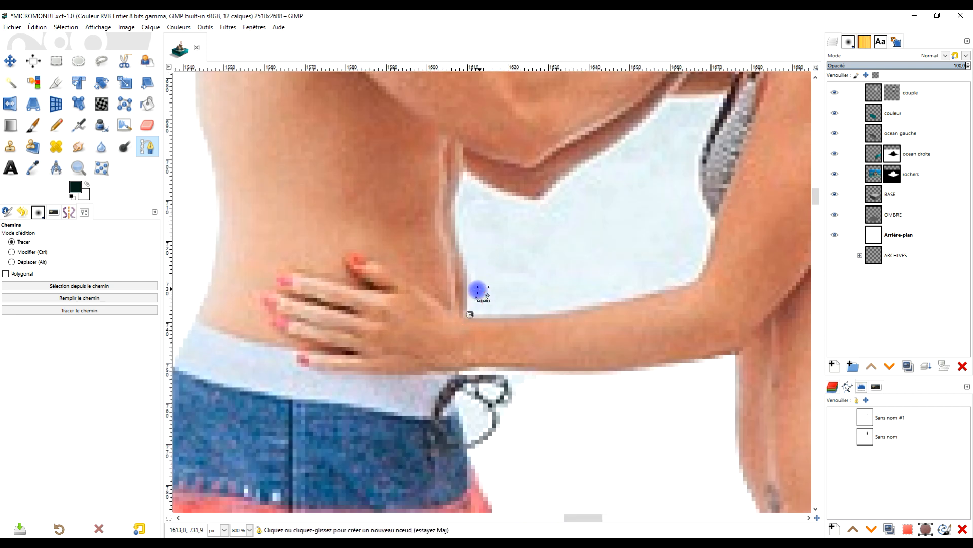
pyautogui.moveTo(463, 249); pyautogui.dragTo(456, 210)
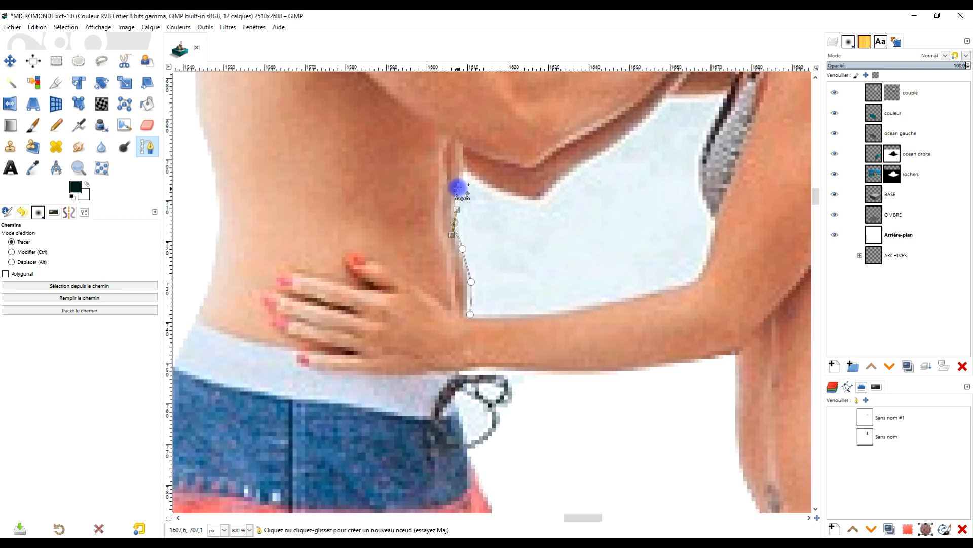
pyautogui.click(460, 182)
pyautogui.click(466, 172)
pyautogui.moveTo(532, 199); pyautogui.dragTo(586, 161)
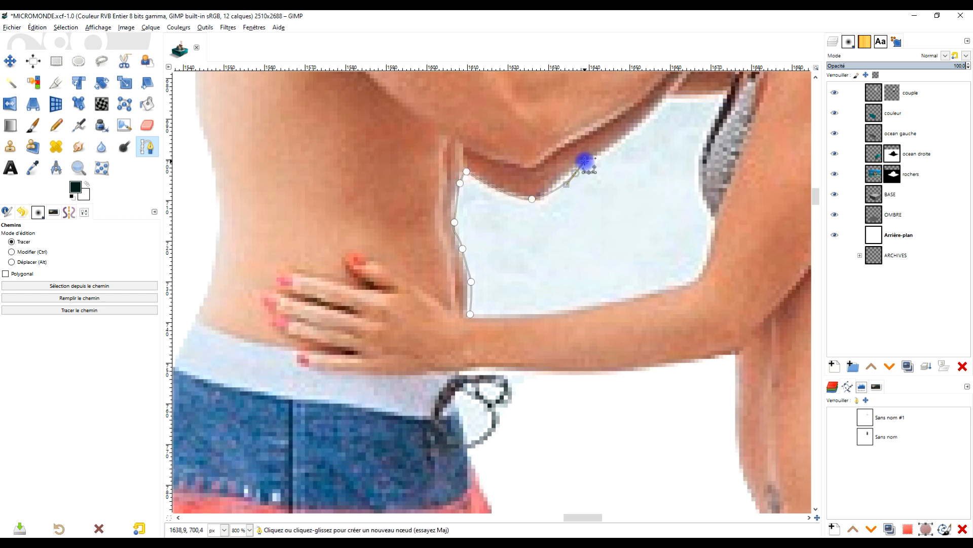
pyautogui.moveTo(634, 129); pyautogui.dragTo(643, 119)
# Trace the torso gap past the woman's bikini top and back along her forearm, and close the path at the man's waist
pyautogui.scroll(3, 669, 130)
pyautogui.hscroll(3, 669, 130)
pyautogui.click(575, 187)
pyautogui.moveTo(634, 184); pyautogui.dragTo(608, 250)
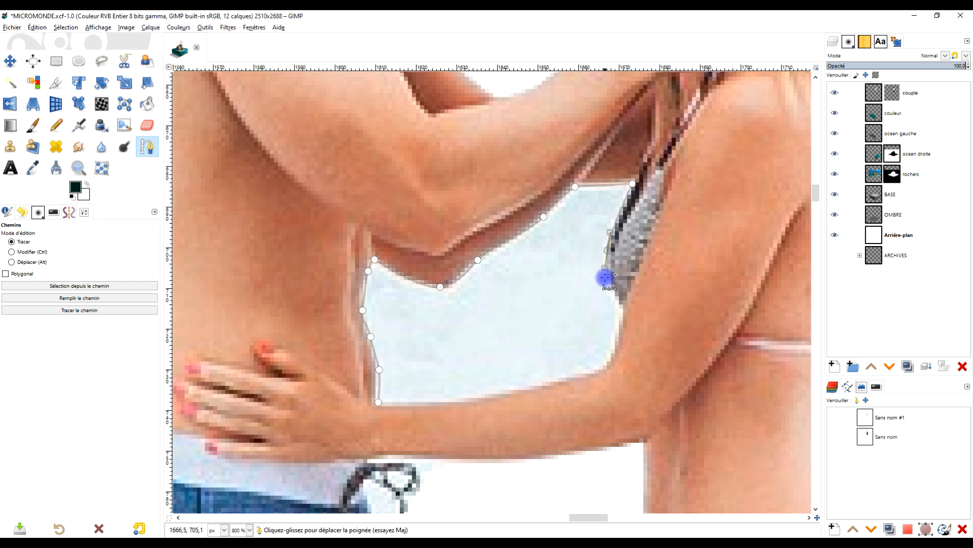
pyautogui.moveTo(621, 303); pyautogui.dragTo(622, 310)
pyautogui.moveTo(613, 359); pyautogui.dragTo(607, 365)
pyautogui.moveTo(460, 403); pyautogui.dragTo(415, 404)
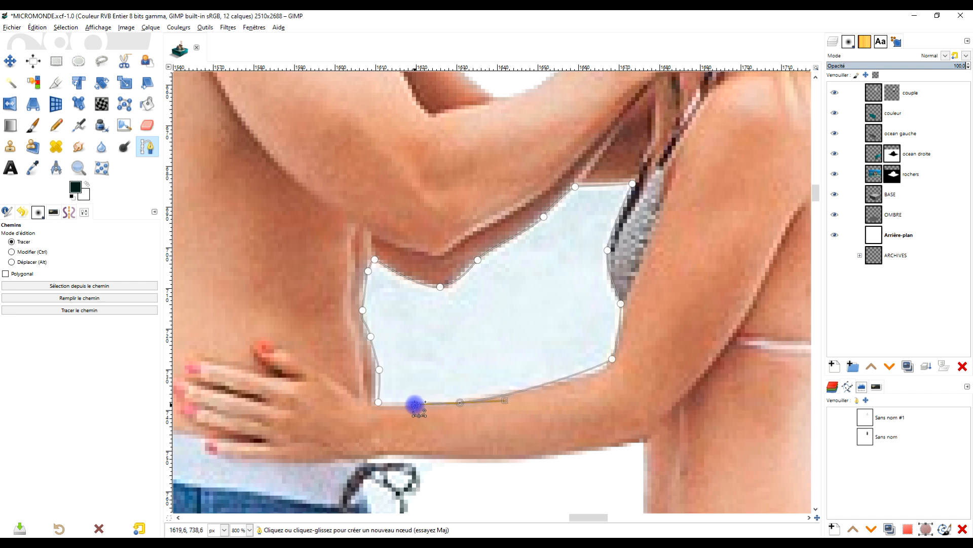
pyautogui.keyDown('ctrl'); pyautogui.click(380, 403); pyautogui.keyUp('ctrl')
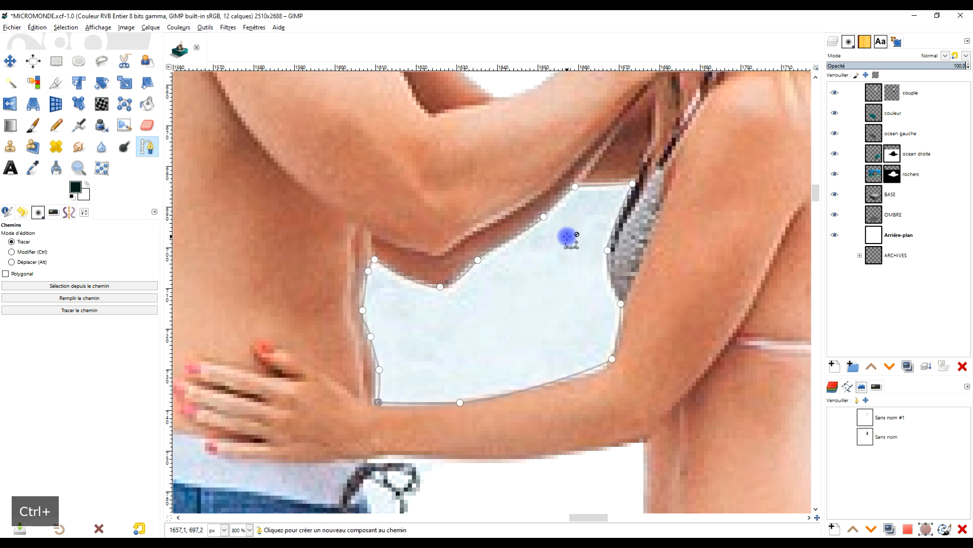
# Convert the gap paths to a selection and fill it with the dark foreground colour on the couple layer's mask
pyautogui.keyDown('ctrl'); pyautogui.scroll(-4, 567, 236); pyautogui.keyUp('ctrl')
pyautogui.press('Return')
pyautogui.moveTo(602, 275); pyautogui.dragTo(571, 212)
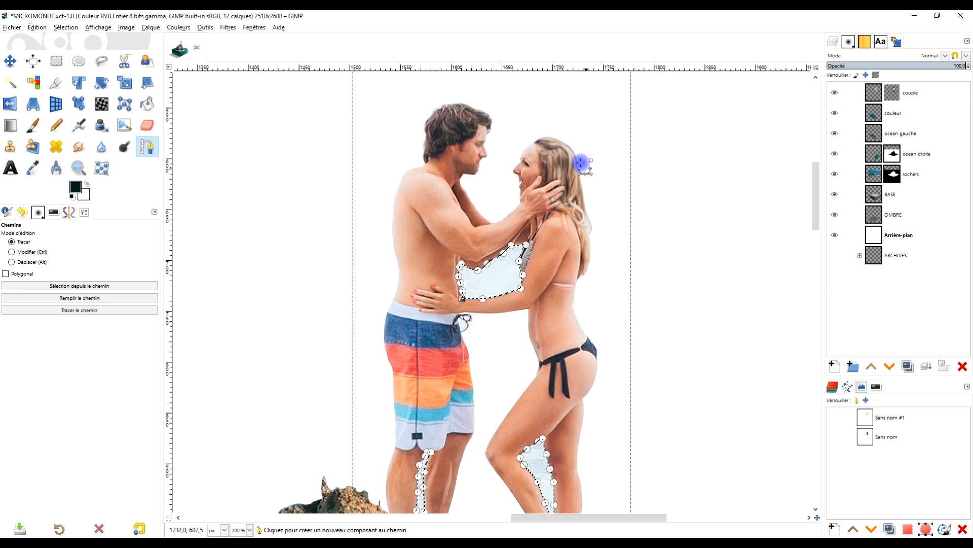
pyautogui.click(893, 94)
pyautogui.click(84, 295)
pyautogui.moveTo(76, 189); pyautogui.dragTo(508, 272)
pyautogui.scroll(-3, 561, 278)
pyautogui.scroll(5, 556, 331)
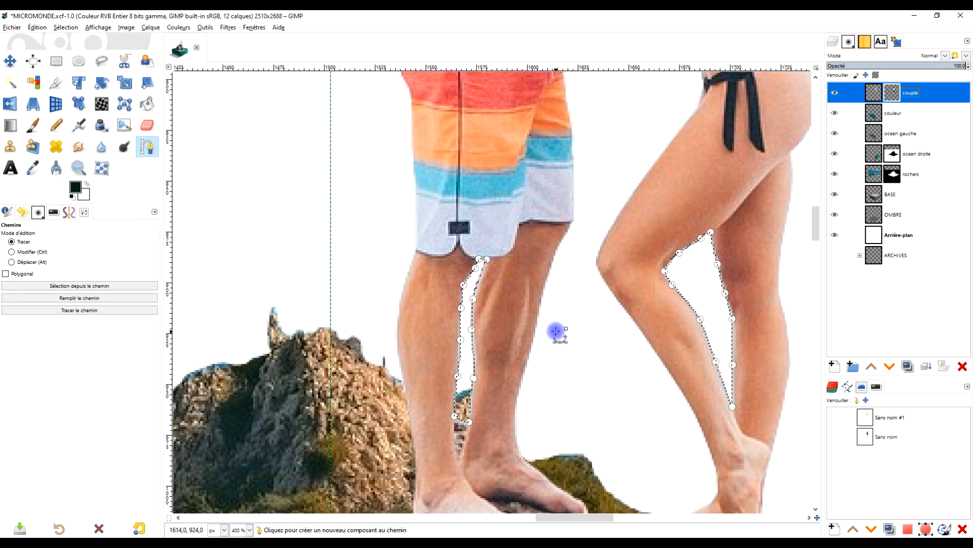
pyautogui.hscroll(3, 556, 330)
# Clear the selection and check the cut-out gaps between the legs and torsos with the Rectangle Select tool active
pyautogui.press('r')
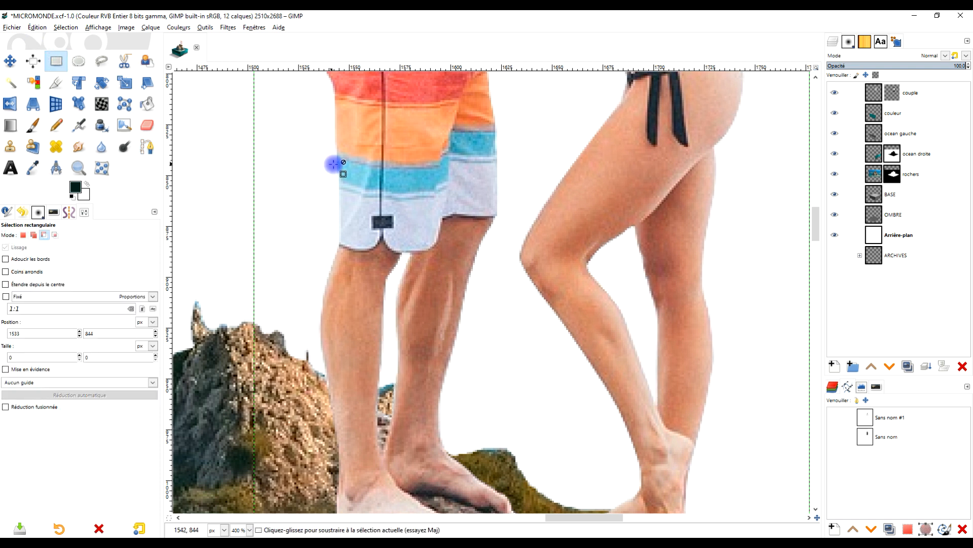
pyautogui.scroll(-3, 333, 164)
pyautogui.moveTo(433, 203); pyautogui.dragTo(439, 325)
pyautogui.scroll(-2, 448, 259)
pyautogui.scroll(3, 452, 208)
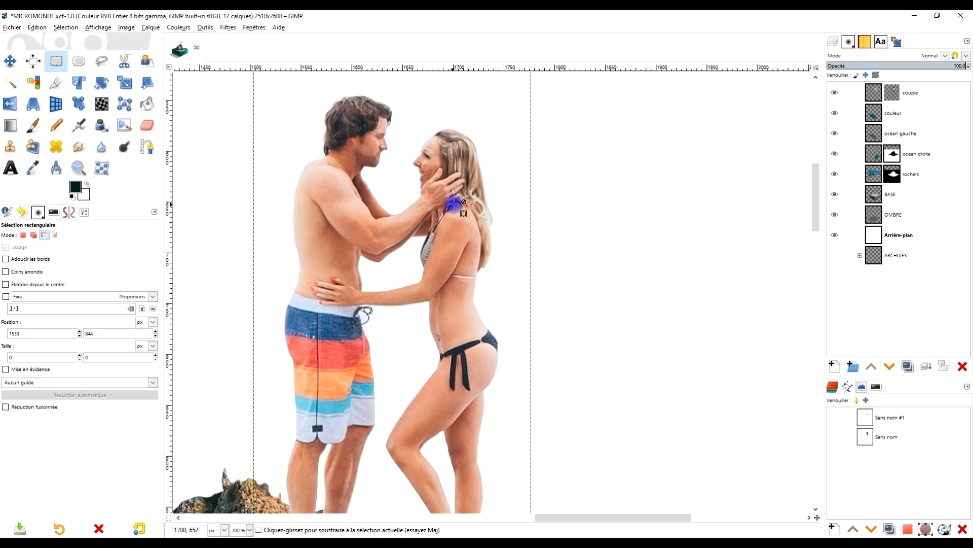
pyautogui.scroll(-5, 456, 213)
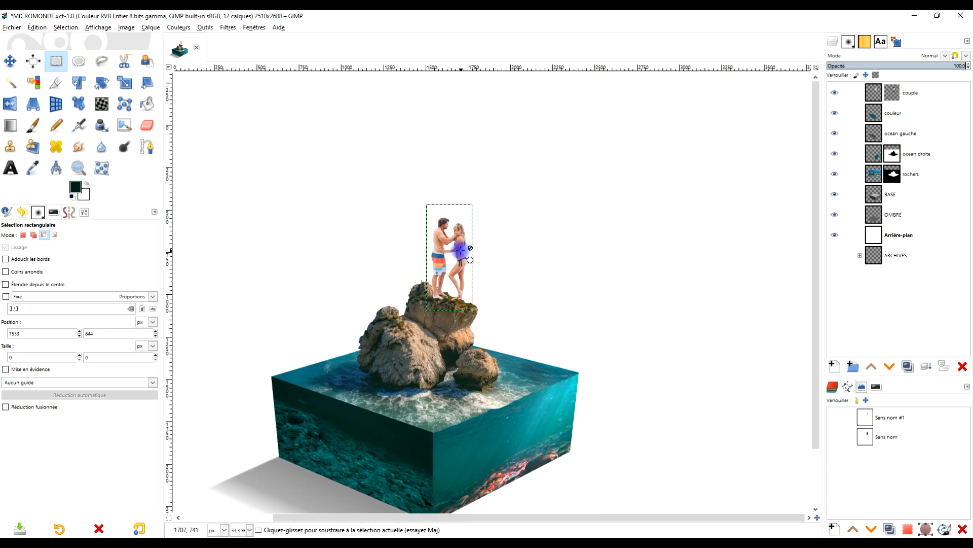
# Resize the couple layer to the image dimensions and check the couple standing on the rock
pyautogui.hscroll(-2, 453, 277)
pyautogui.rightClick(869, 93)
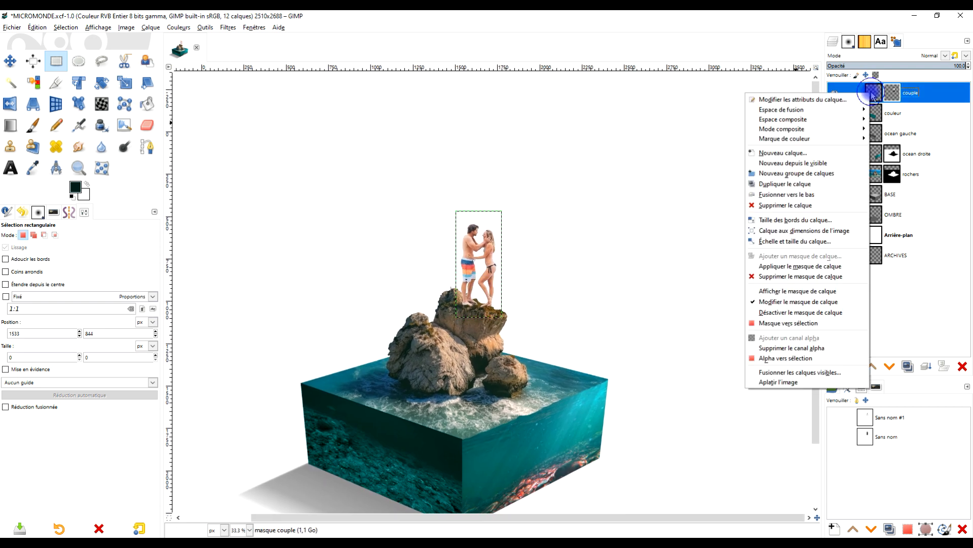
pyautogui.click(840, 231)
pyautogui.scroll(-1, 484, 304)
pyautogui.scroll(2, 484, 304)
pyautogui.scroll(-2, 486, 304)
pyautogui.scroll(4, 485, 295)
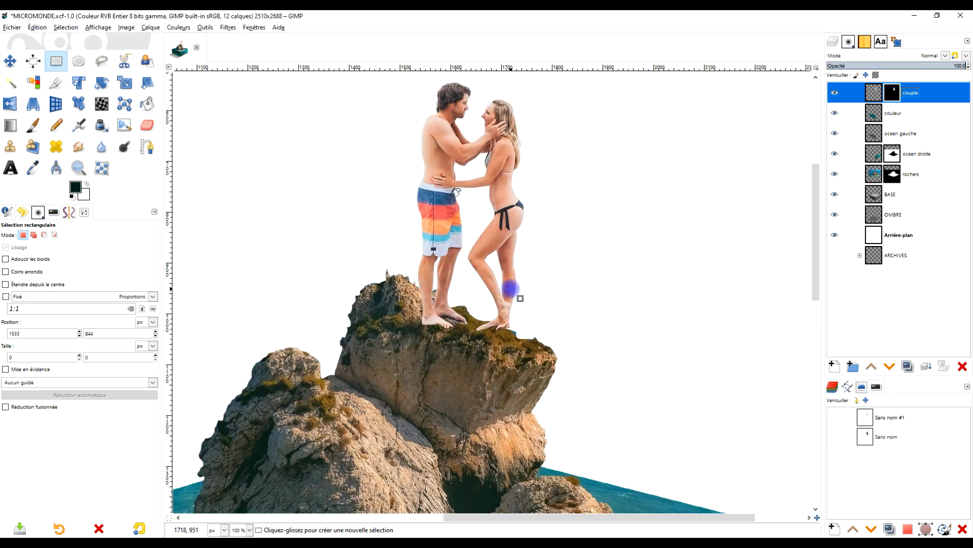
pyautogui.scroll(-1, 510, 288)
pyautogui.scroll(-1, 510, 288)
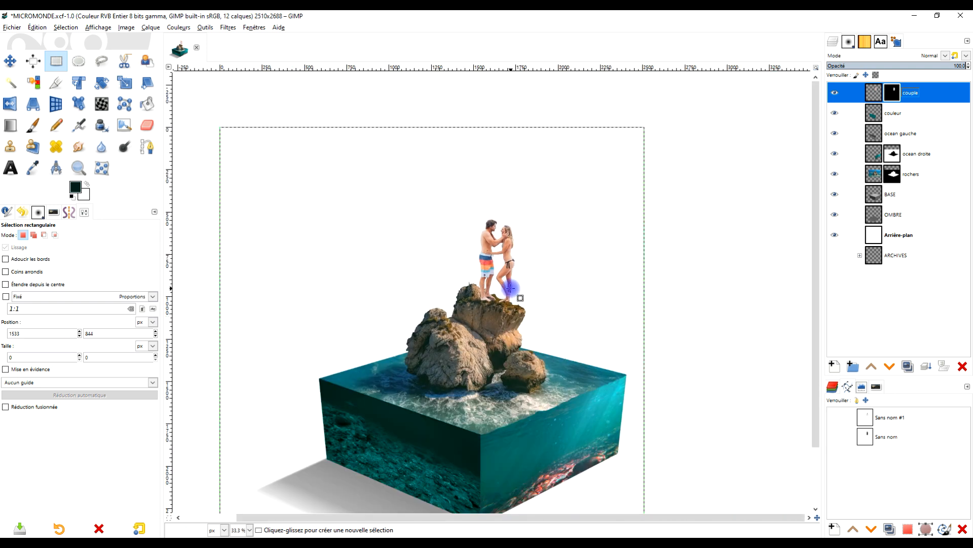
# Select the Arrière-plan layer and crop the image to 2510 × 2622 px from position 0, 18
pyautogui.moveTo(509, 290); pyautogui.dragTo(576, 231)
pyautogui.click(873, 235)
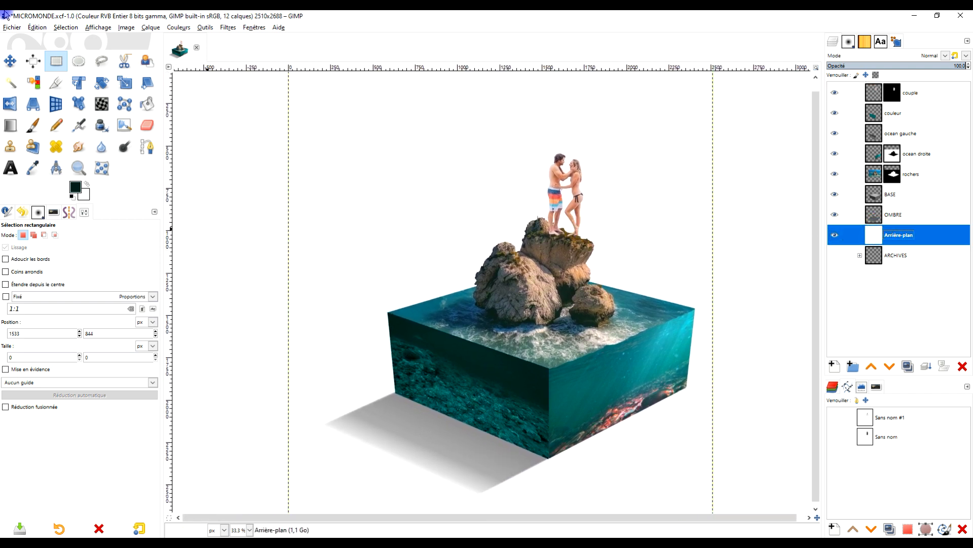
pyautogui.click(55, 83)
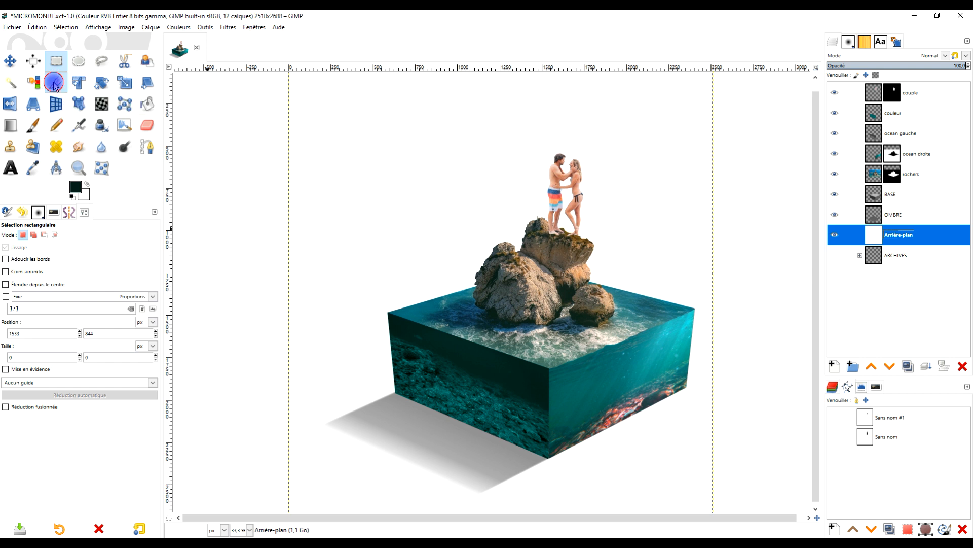
pyautogui.moveTo(300, 81); pyautogui.dragTo(714, 506)
pyautogui.scroll(-3, 624, 313)
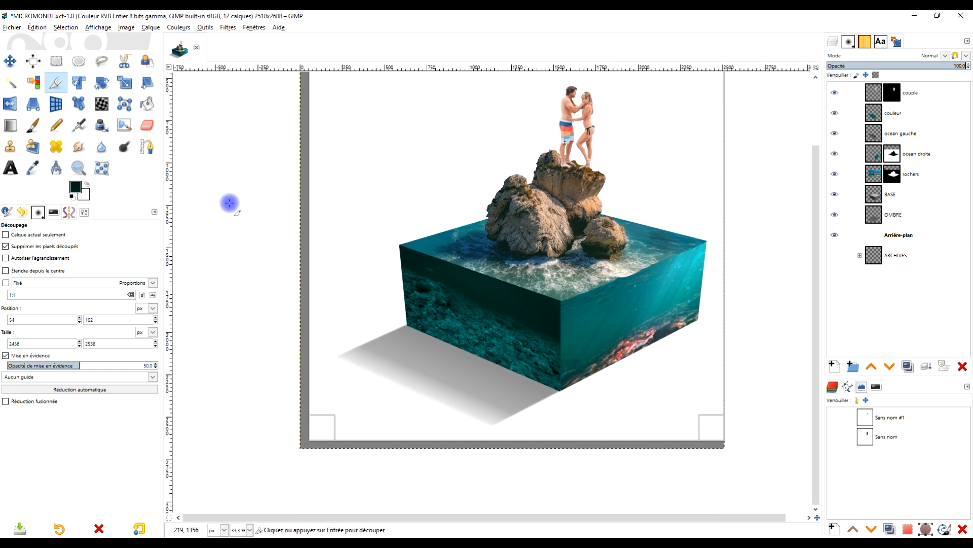
pyautogui.moveTo(321, 183); pyautogui.dragTo(306, 184)
pyautogui.moveTo(496, 158); pyautogui.dragTo(472, 243)
pyautogui.moveTo(519, 115); pyautogui.dragTo(526, 96)
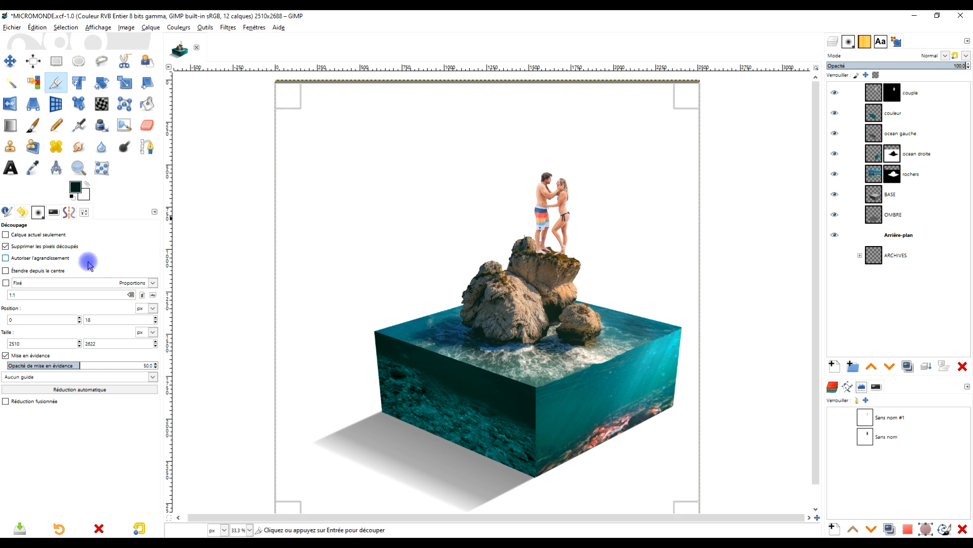
pyautogui.click(641, 187)
pyautogui.scroll(1, 603, 265)
pyautogui.scroll(-1, 602, 264)
pyautogui.moveTo(602, 266); pyautogui.dragTo(646, 242)
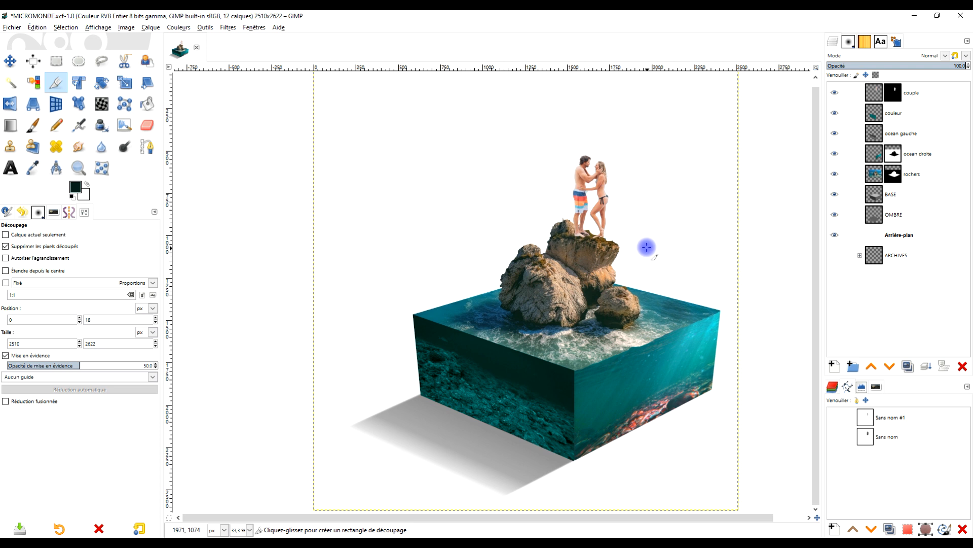
pyautogui.scroll(-1, 645, 247)
pyautogui.scroll(1, 644, 248)
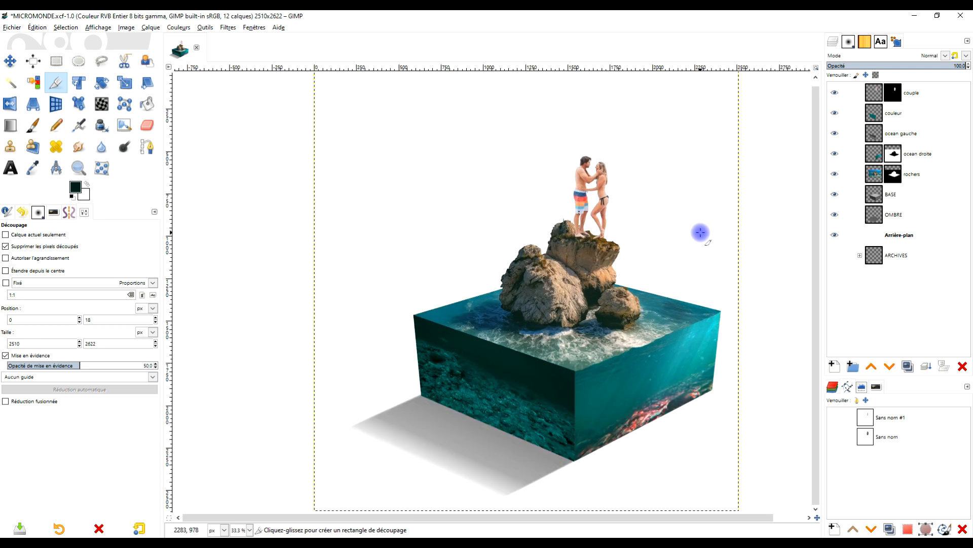
pyautogui.moveTo(691, 226); pyautogui.dragTo(688, 211)
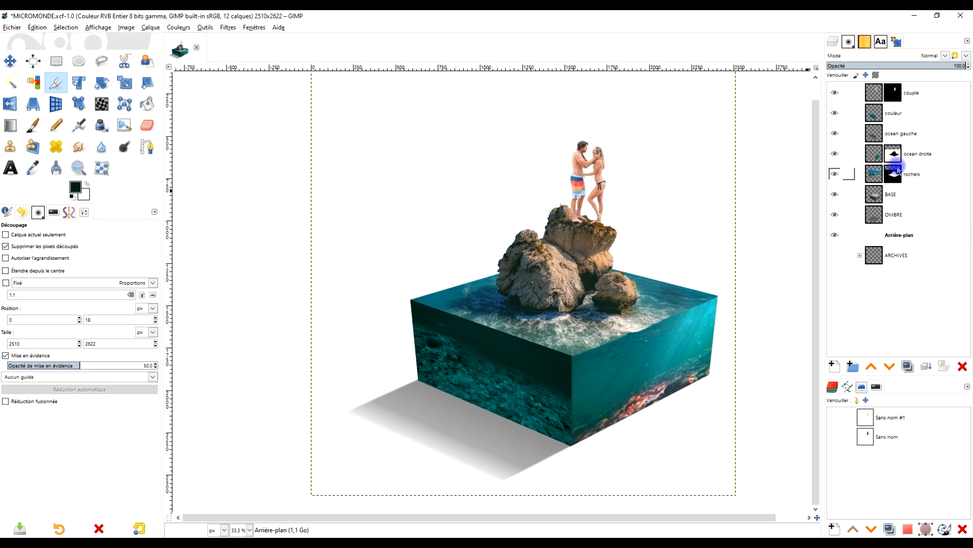
# Start a Handle Transform on the OMBRE layer and place three handles around the cube's shadow, one on each side and one below
pyautogui.click(881, 219)
pyautogui.scroll(1, 508, 386)
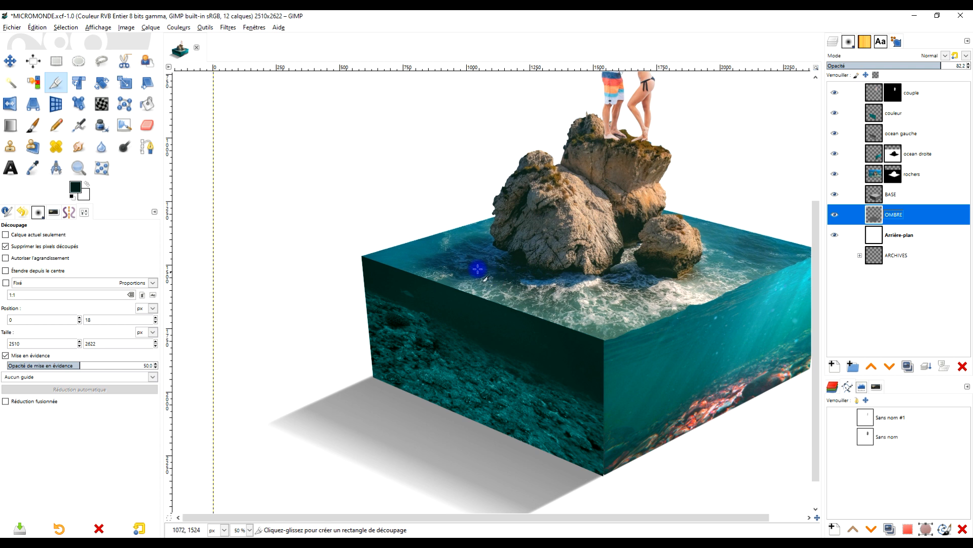
pyautogui.scroll(-1, 485, 333)
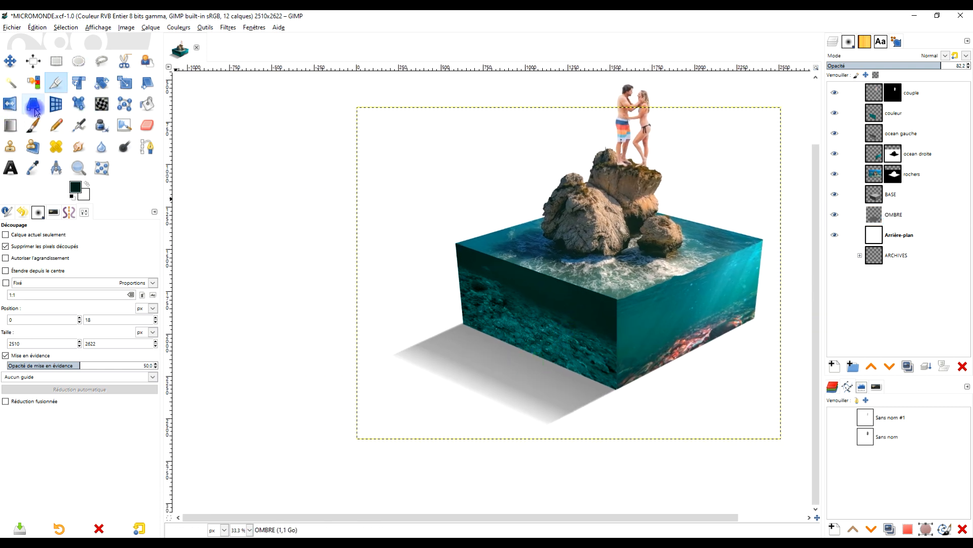
pyautogui.click(75, 105)
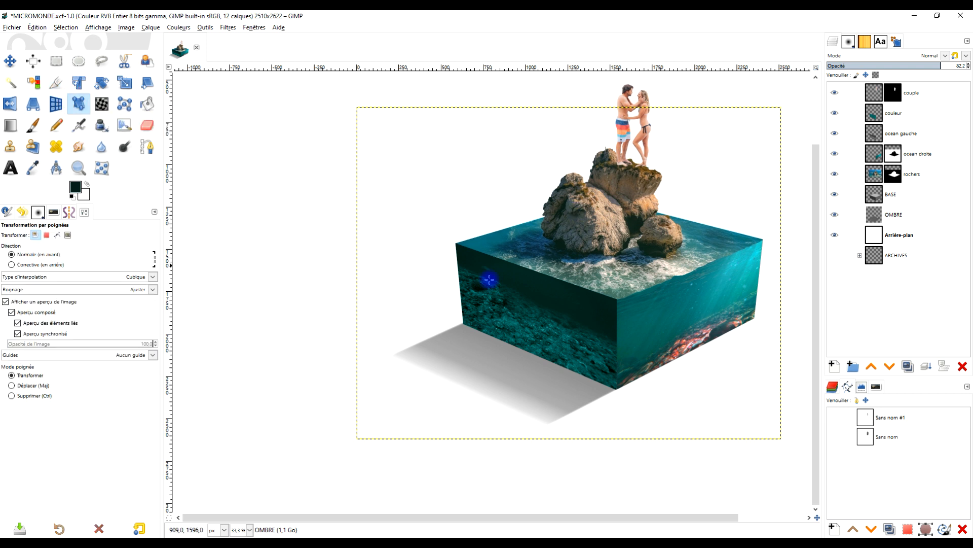
pyautogui.click(305, 366)
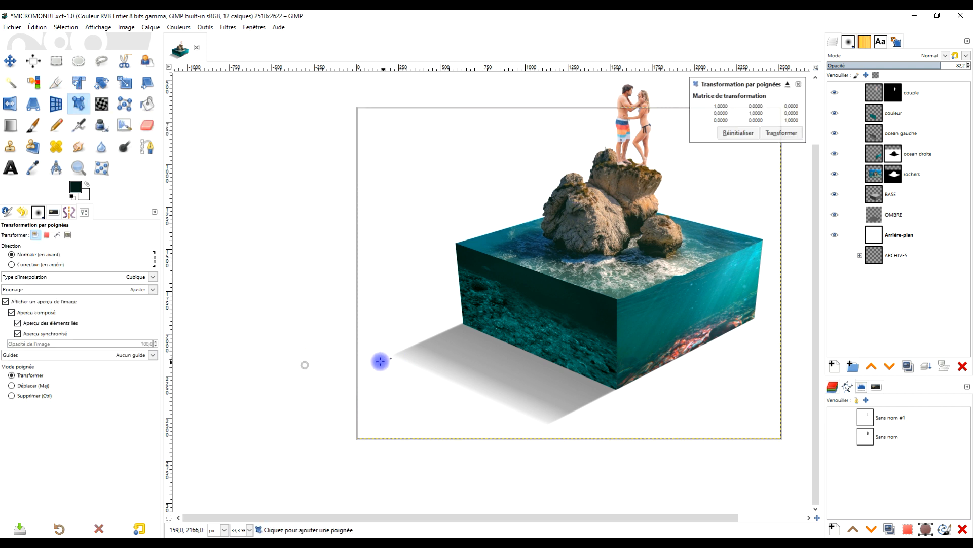
pyautogui.click(500, 489)
pyautogui.click(773, 346)
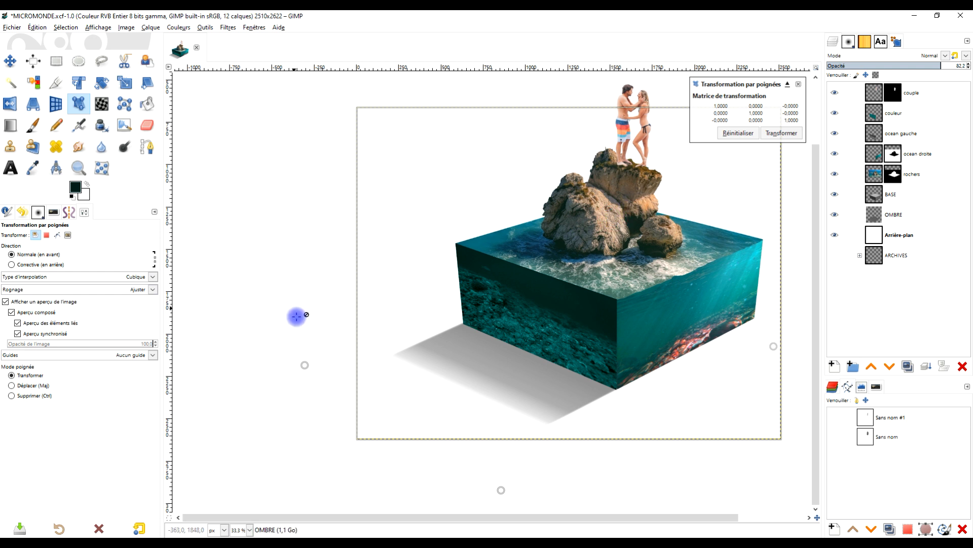
# Distort the shadow's perspective with the handles so it spreads wider beside the cube and extends behind its lit side, and apply the transform
pyautogui.moveTo(304, 365); pyautogui.dragTo(269, 326)
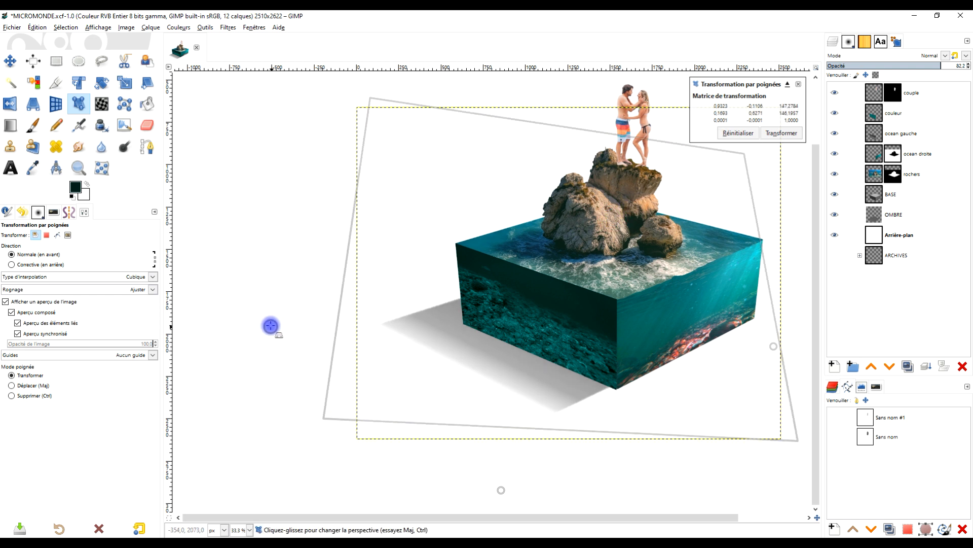
pyautogui.moveTo(454, 500); pyautogui.dragTo(443, 503)
pyautogui.moveTo(618, 382); pyautogui.dragTo(602, 282)
pyautogui.moveTo(757, 248); pyautogui.dragTo(760, 272)
pyautogui.moveTo(628, 231); pyautogui.dragTo(659, 303)
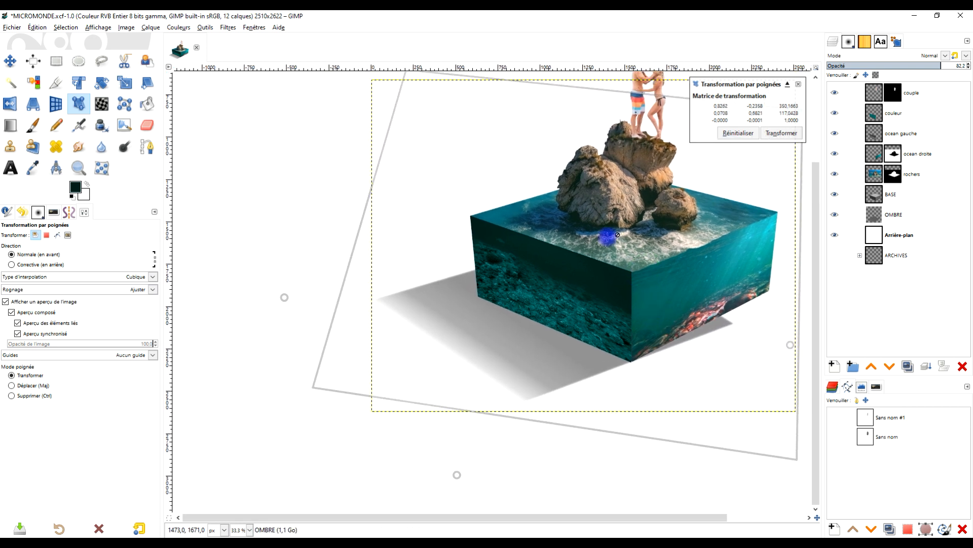
pyautogui.moveTo(285, 301); pyautogui.dragTo(287, 287)
pyautogui.moveTo(566, 305); pyautogui.dragTo(586, 249)
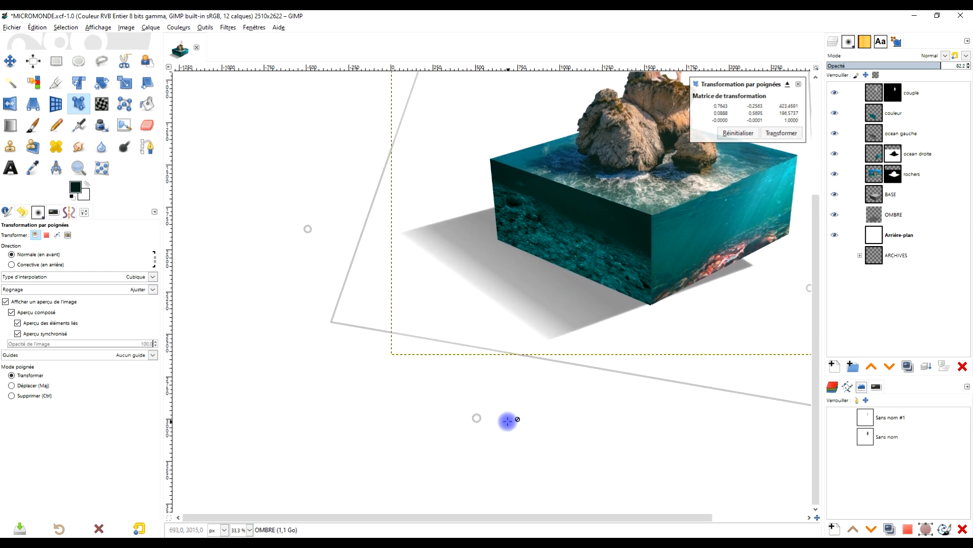
pyautogui.moveTo(478, 417); pyautogui.dragTo(489, 419)
pyautogui.moveTo(706, 304); pyautogui.dragTo(646, 349)
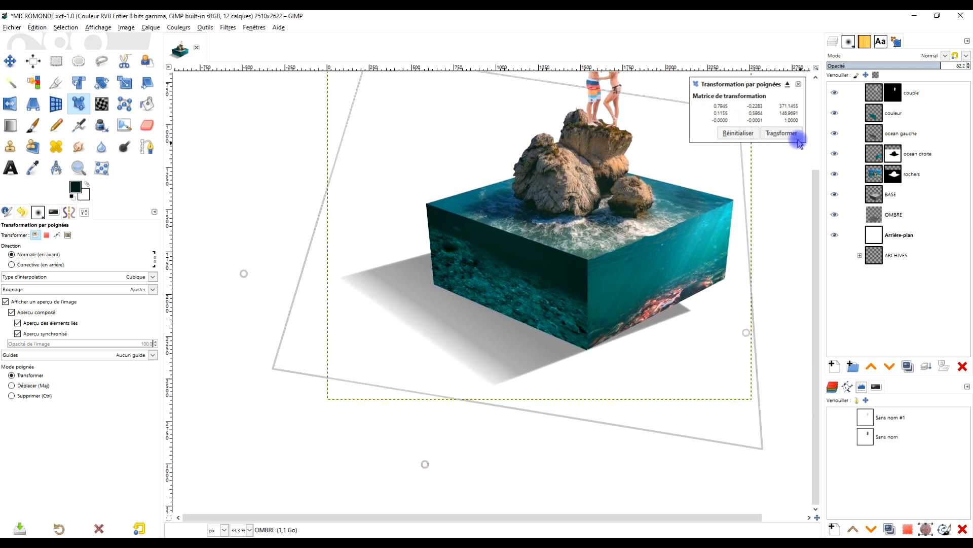
pyautogui.click(783, 133)
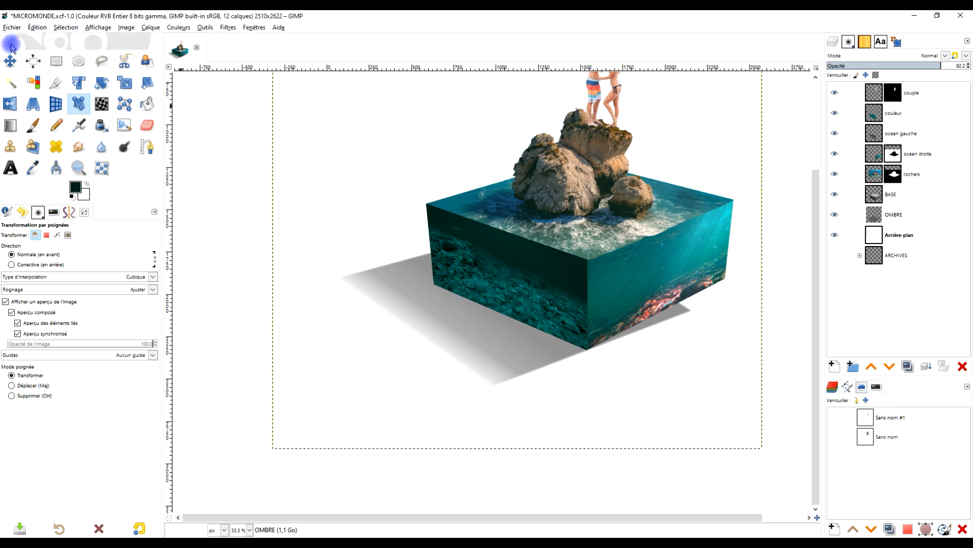
# Resize the OMBRE layer to the image dimensions
pyautogui.click(57, 61)
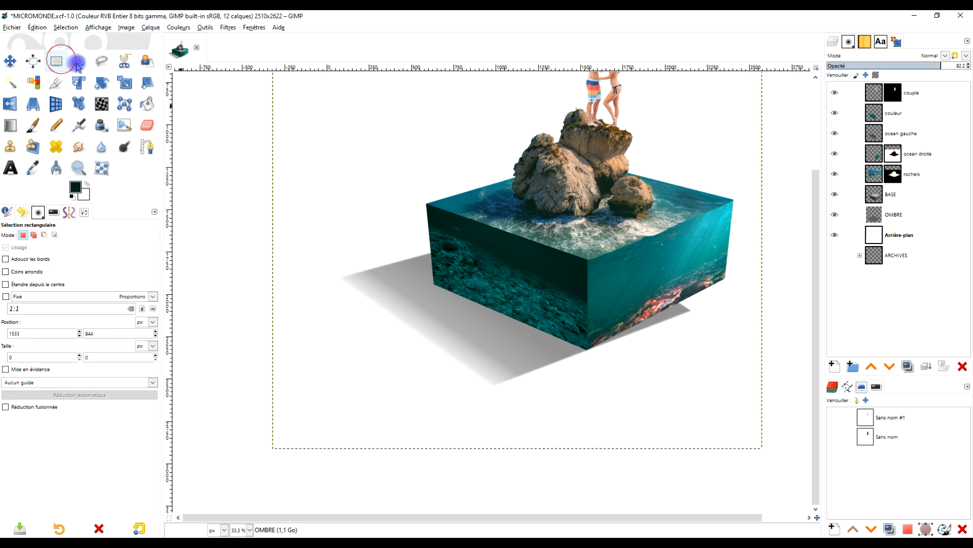
pyautogui.rightClick(874, 217)
pyautogui.click(811, 354)
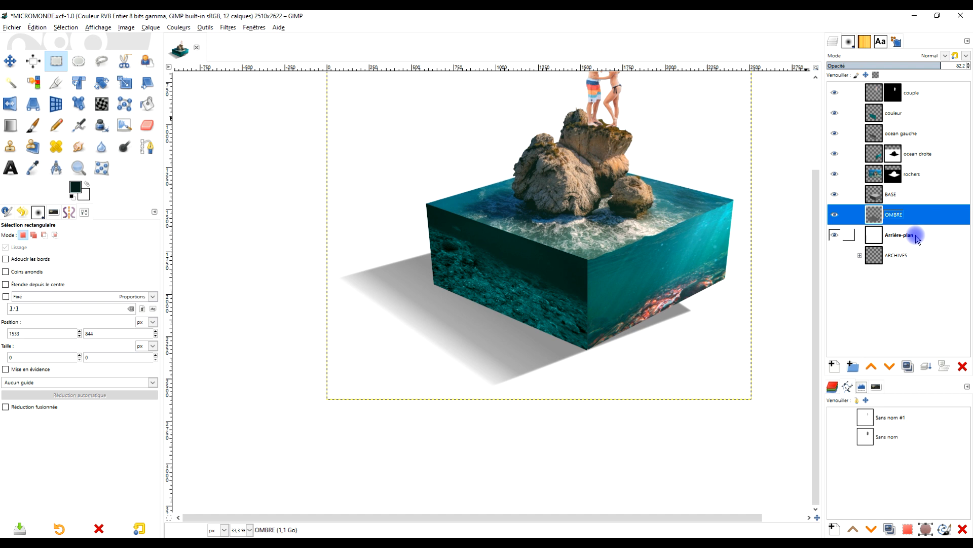
# Outline the shadow strip below the cube's lit side with a Free Select polygon that starts at the front bottom corner and follows the base edge
pyautogui.press('f')
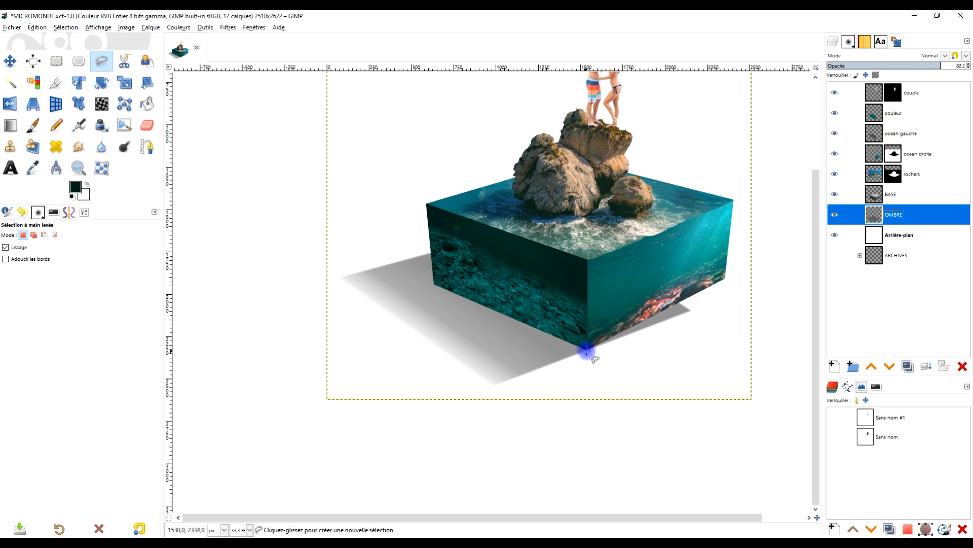
pyautogui.scroll(4, 586, 350)
pyautogui.click(538, 397)
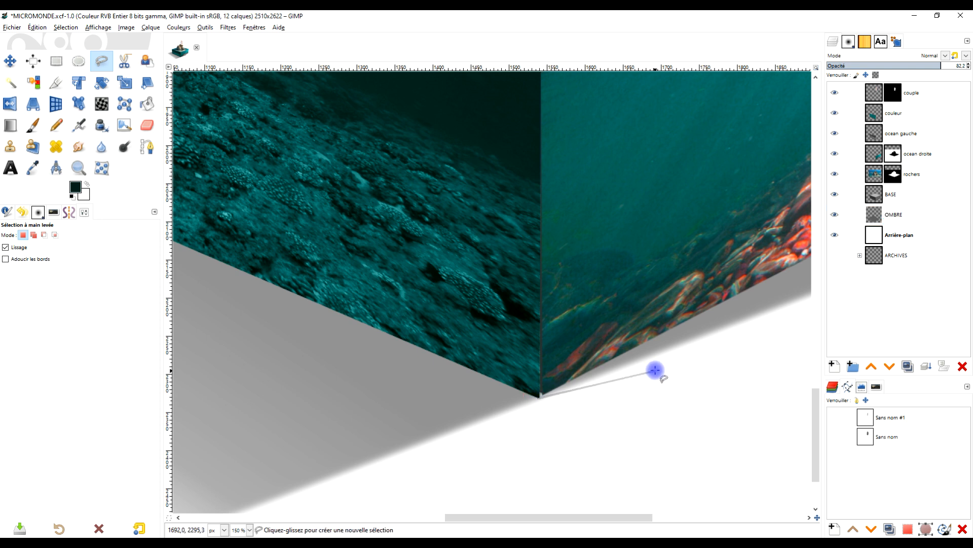
pyautogui.scroll(-3, 656, 369)
pyautogui.click(768, 287)
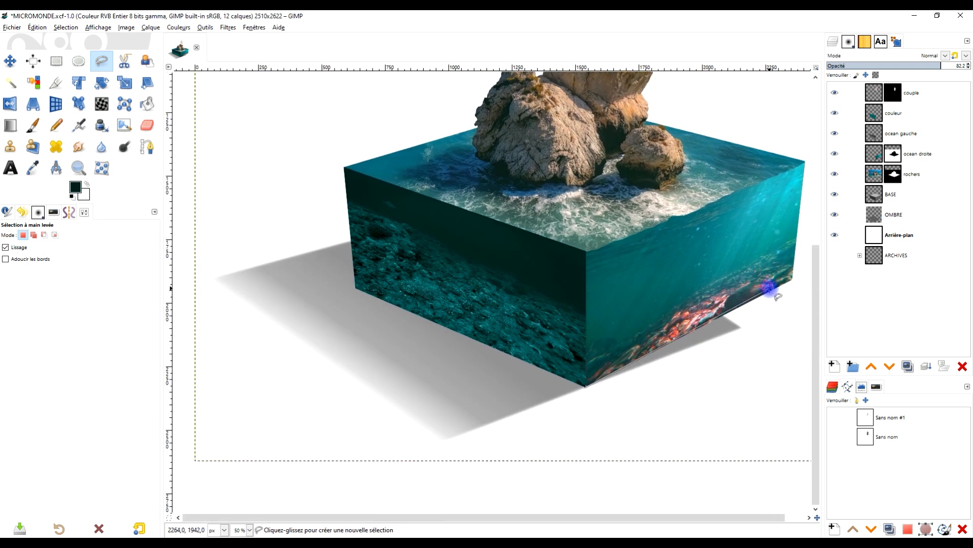
pyautogui.click(794, 347)
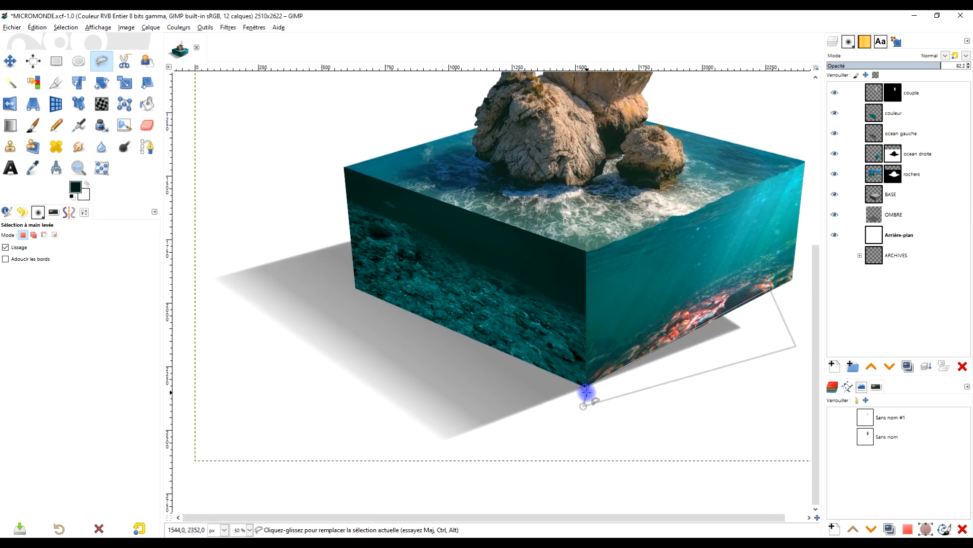
pyautogui.press('Return')
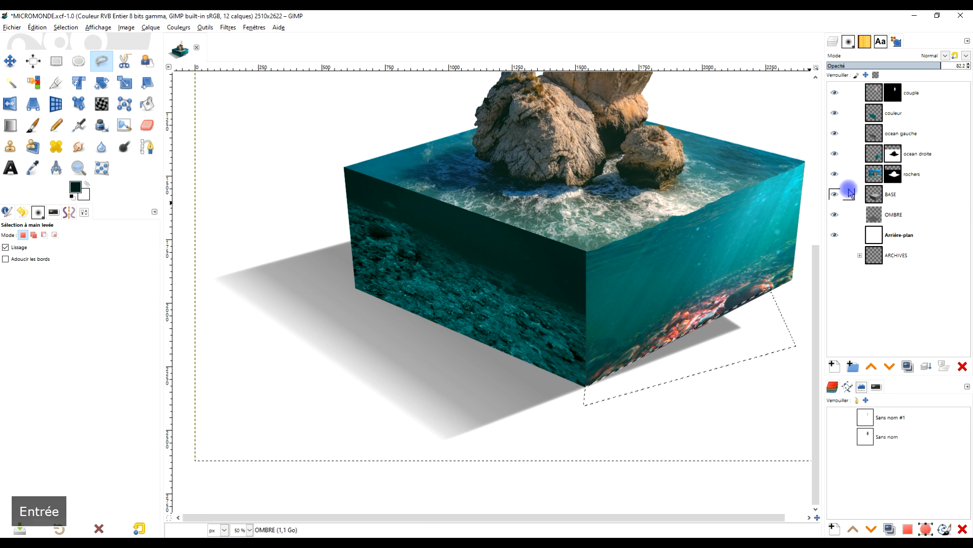
# Add a white (full opacity) layer mask to OMBRE, fill the selected strip on it with the dark foreground colour, and clear the selection
pyautogui.rightClick(878, 218)
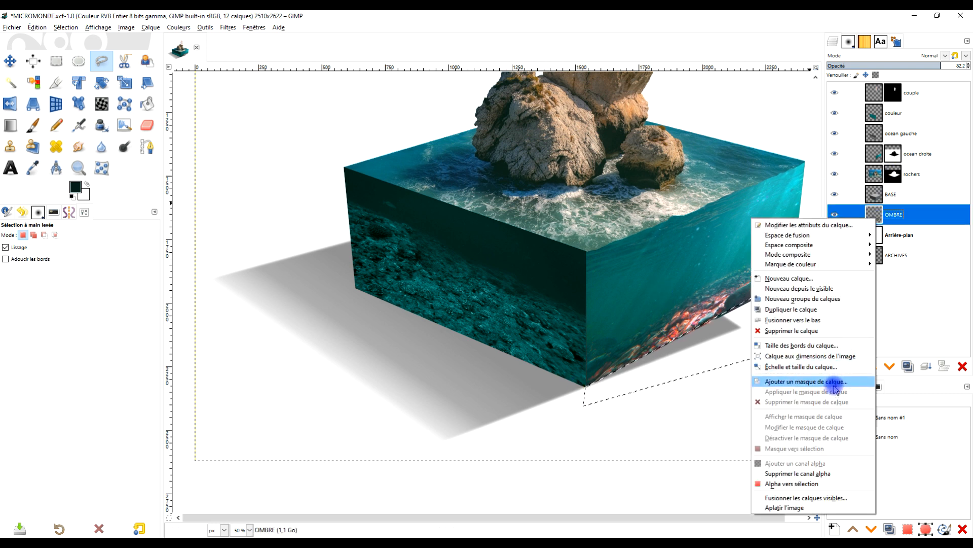
pyautogui.click(836, 386)
pyautogui.click(804, 354)
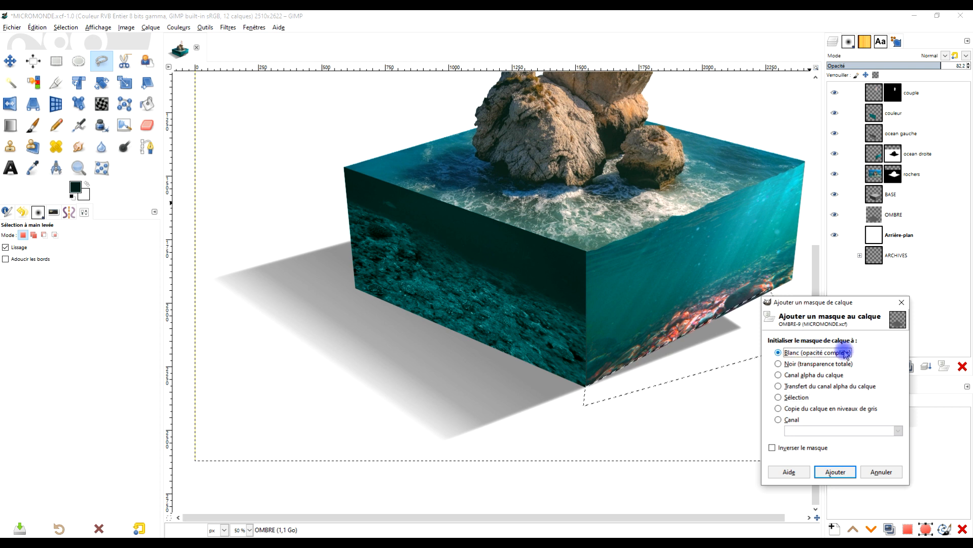
pyautogui.click(836, 472)
pyautogui.moveTo(77, 191); pyautogui.dragTo(891, 218)
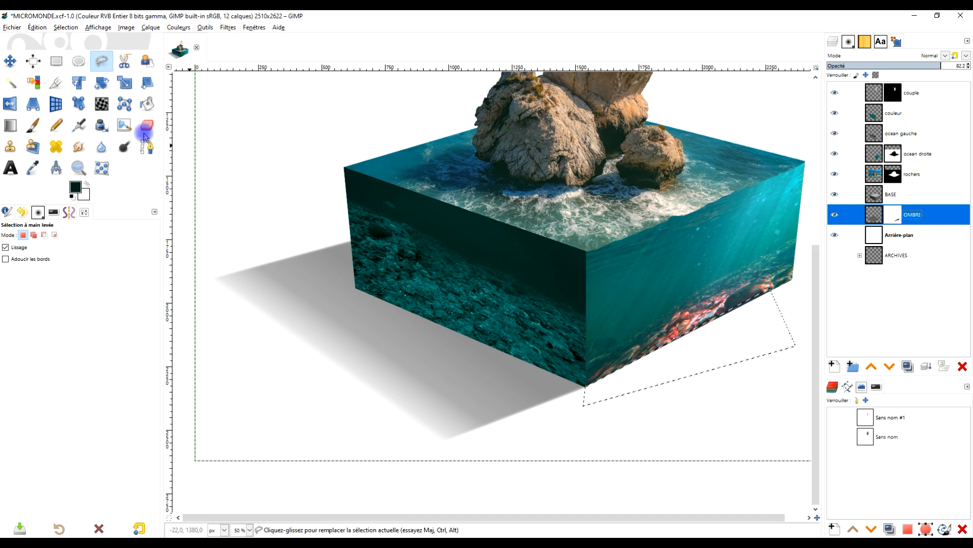
pyautogui.click(50, 65)
pyautogui.hotkey('ctrl', 'shift', 'j')
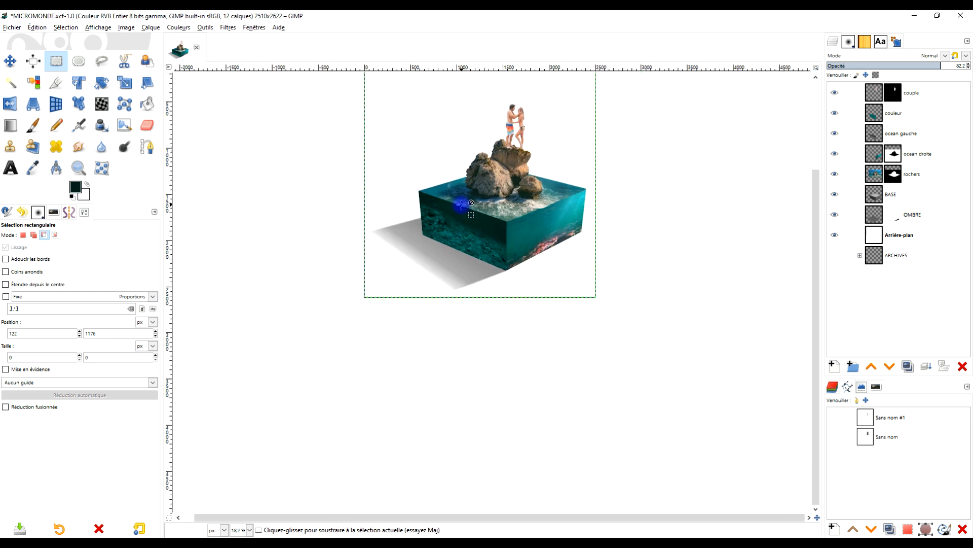
pyautogui.scroll(4, 467, 202)
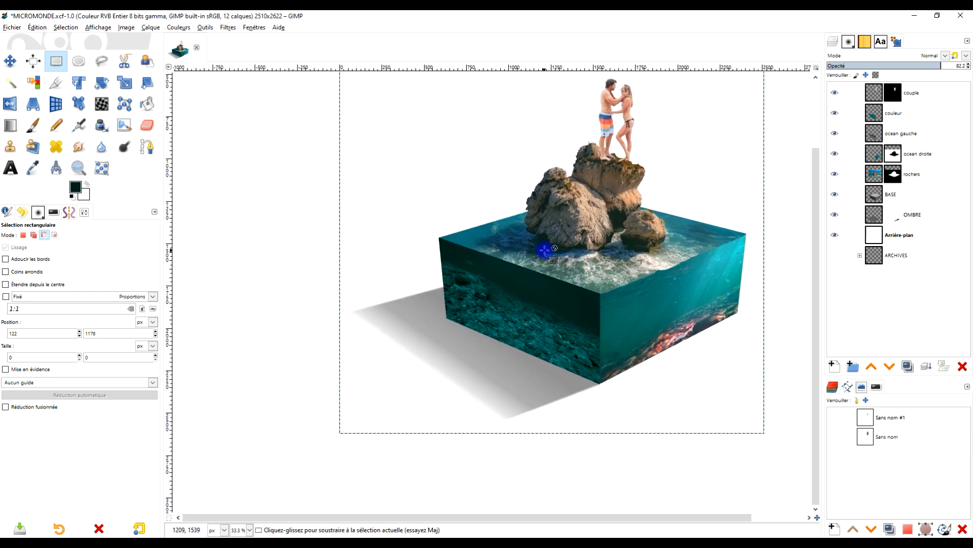
pyautogui.scroll(-1, 543, 228)
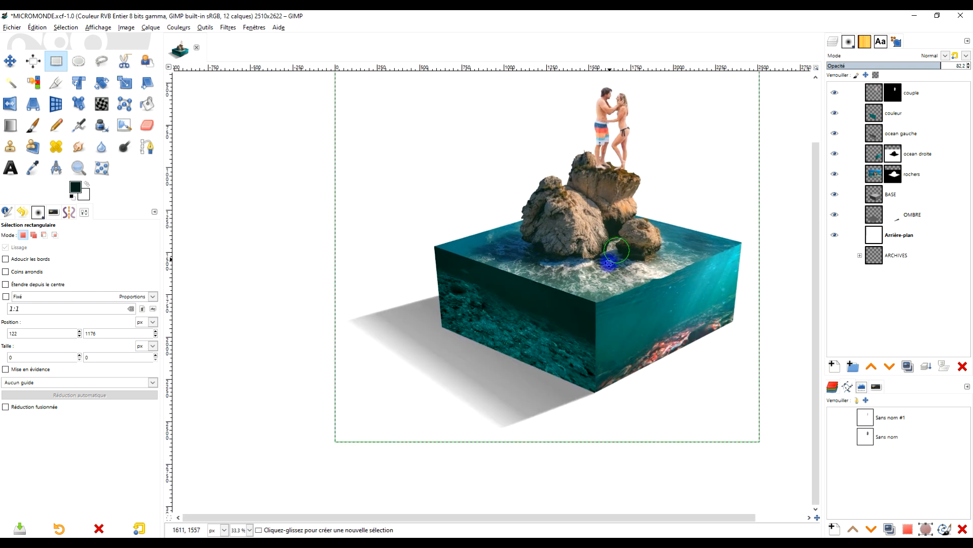
pyautogui.moveTo(638, 262); pyautogui.dragTo(611, 288)
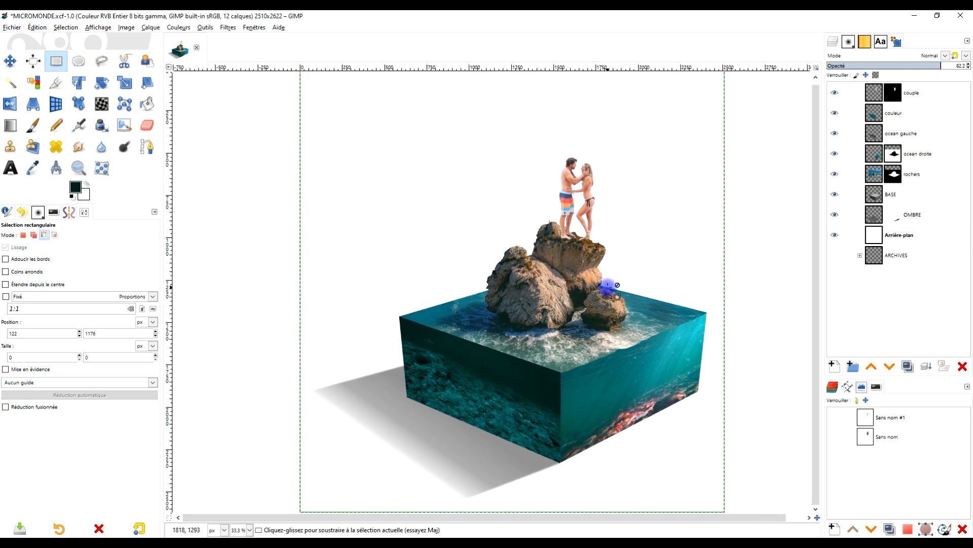
pyautogui.scroll(-2, 620, 291)
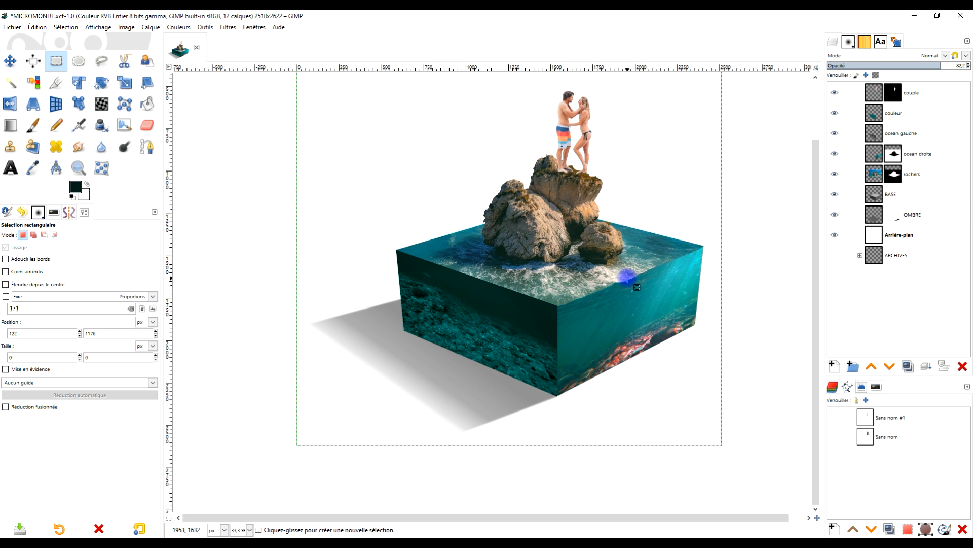
pyautogui.moveTo(623, 308); pyautogui.dragTo(696, 284)
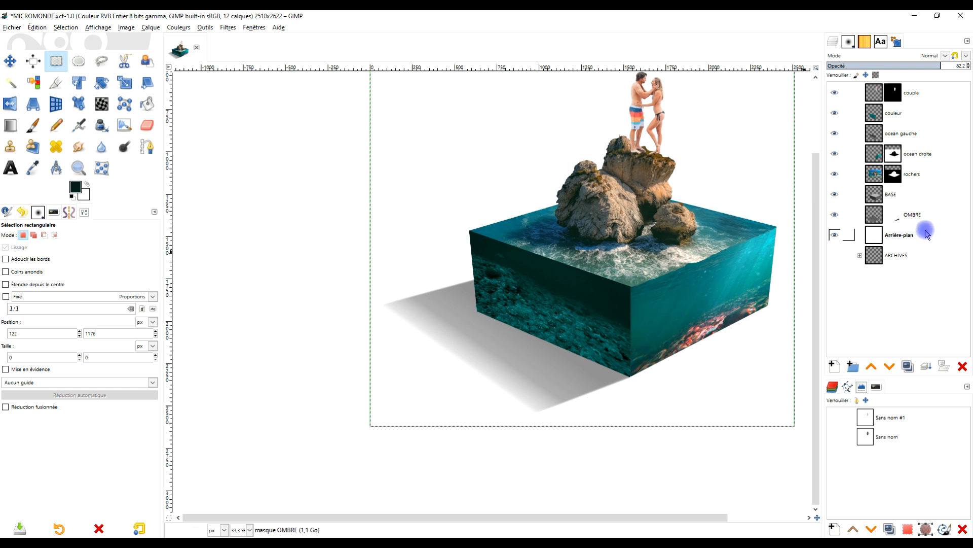
# Disable the OMBRE layer's mask
pyautogui.click(874, 217)
pyautogui.rightClick(874, 221)
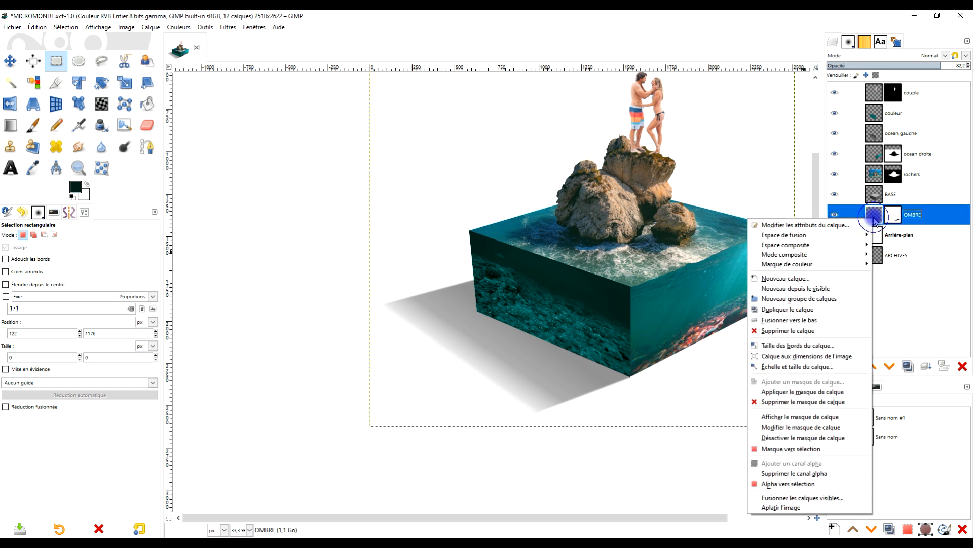
pyautogui.click(816, 420)
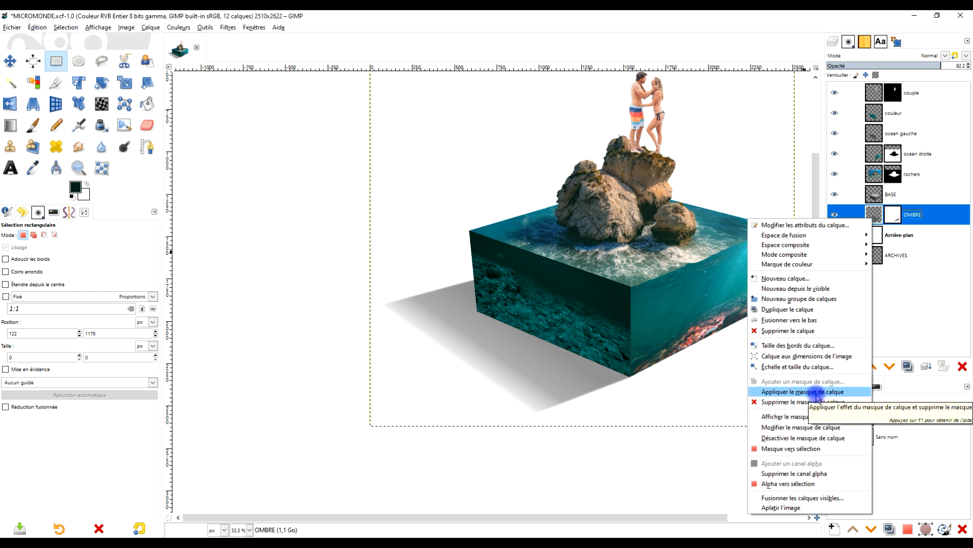
pyautogui.click(806, 438)
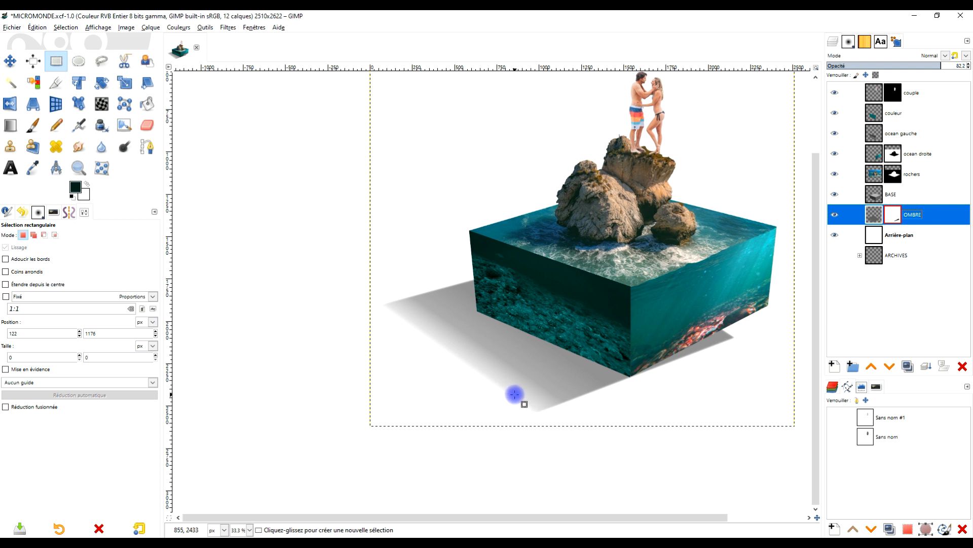
# Delete the OMBRE layer's mask and erase the shadow from the layer
pyautogui.doubleClick(907, 217)
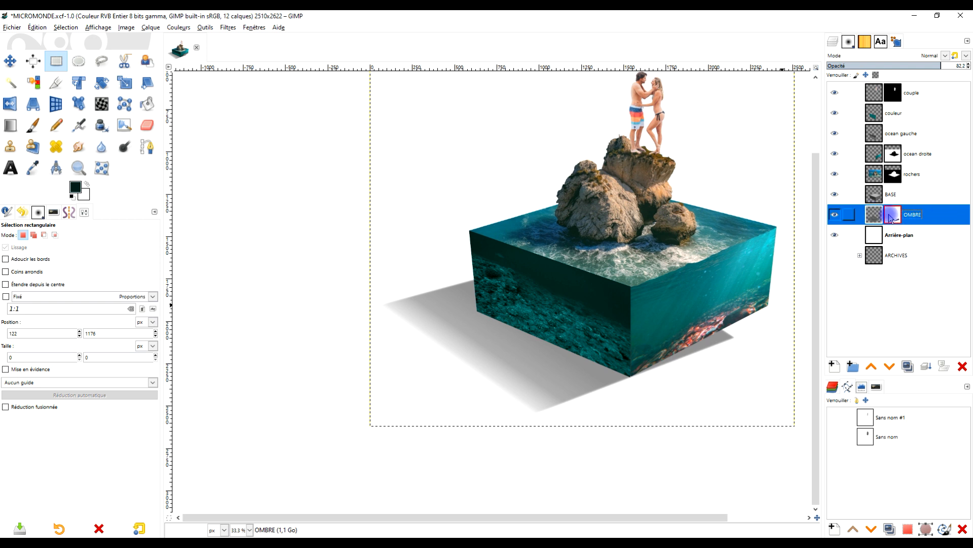
pyautogui.rightClick(888, 216)
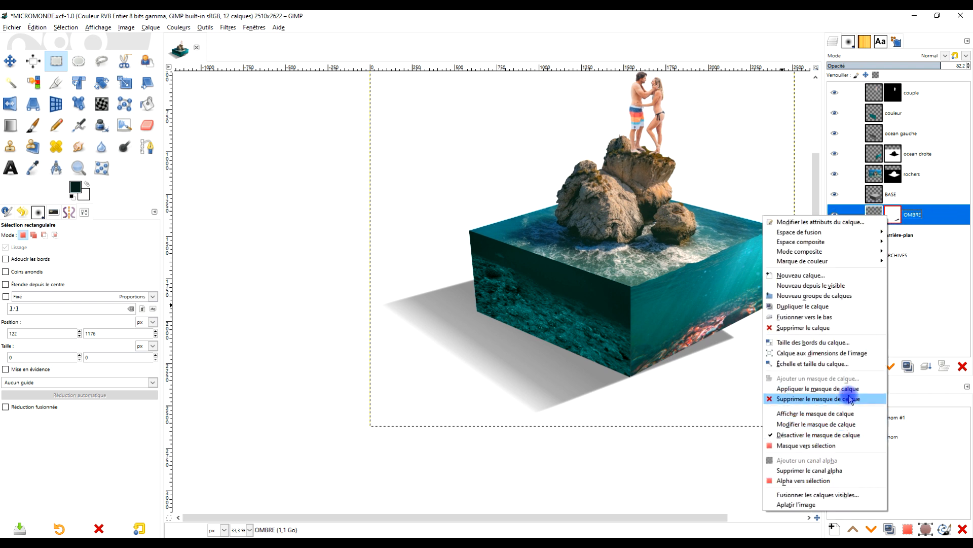
pyautogui.click(849, 400)
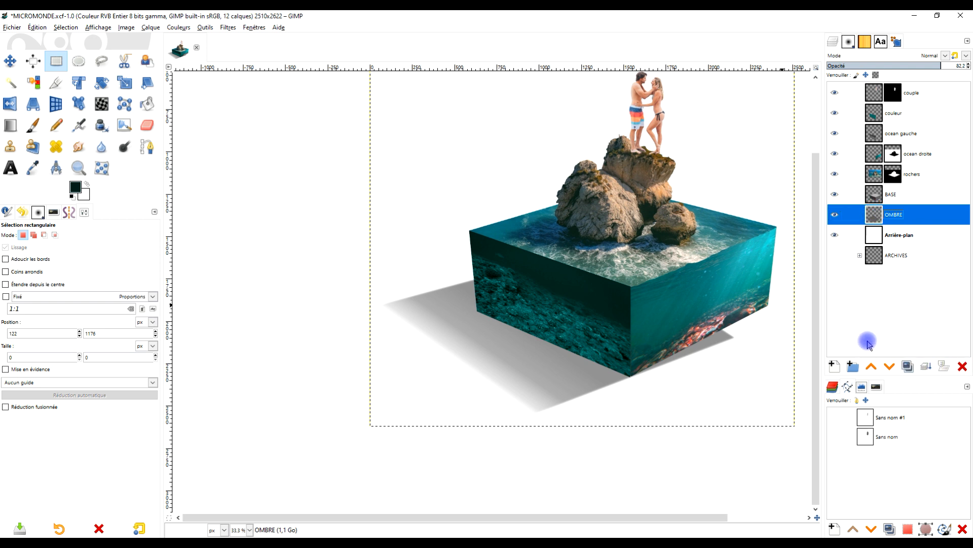
pyautogui.press('Delete')
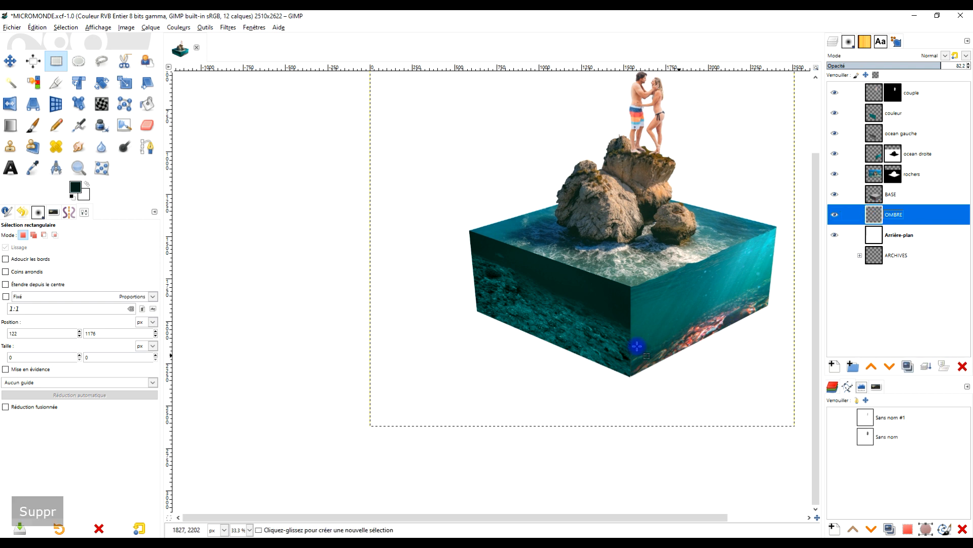
# Make a four-cornered Free Select selection for a new shadow, from the cube's top face past the canvas's left edge to beyond the front bottom corner
pyautogui.click(94, 59)
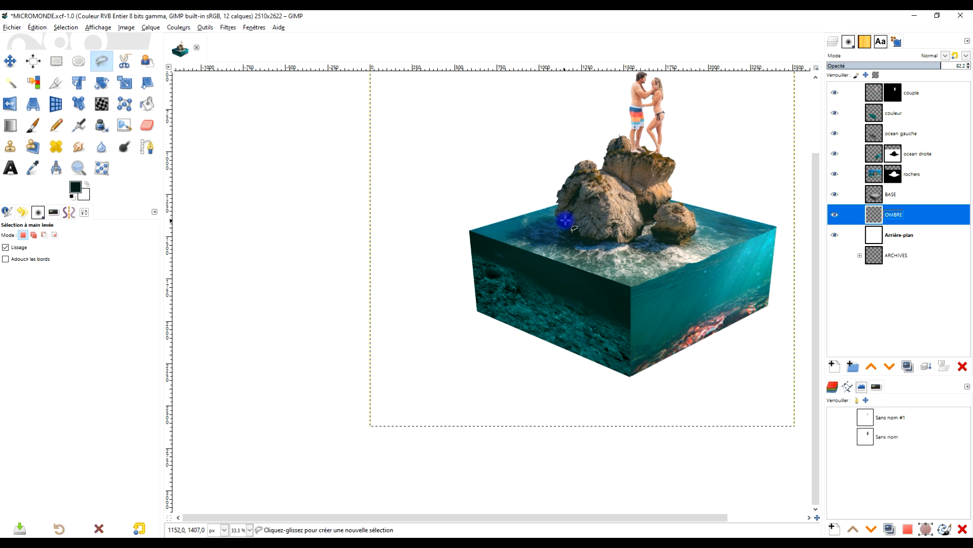
pyautogui.click(702, 208)
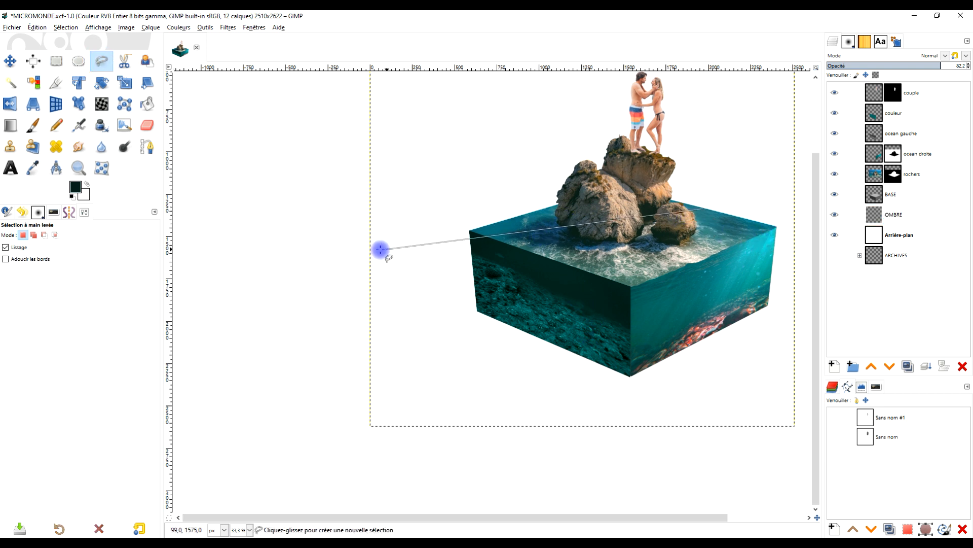
pyautogui.click(353, 261)
pyautogui.click(334, 420)
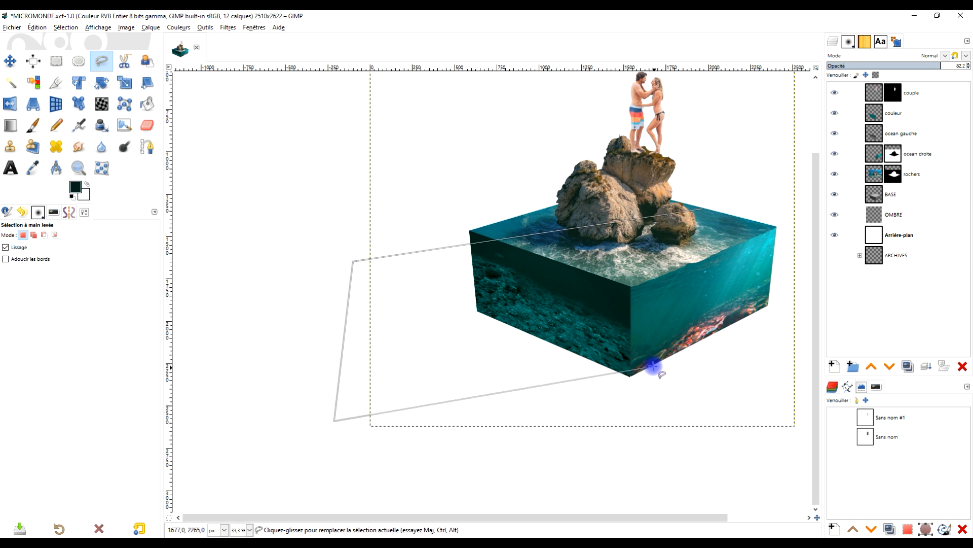
pyautogui.press('BackSpace')
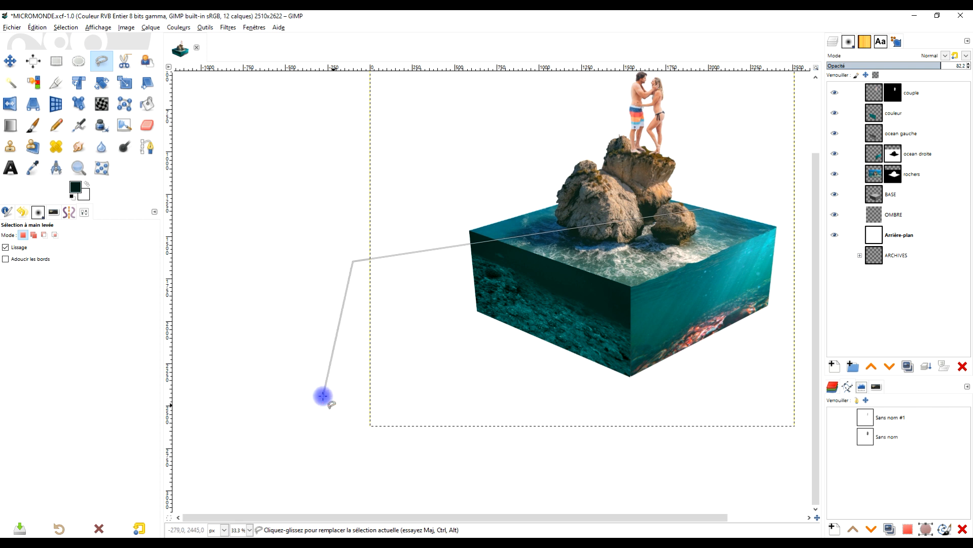
pyautogui.click(325, 402)
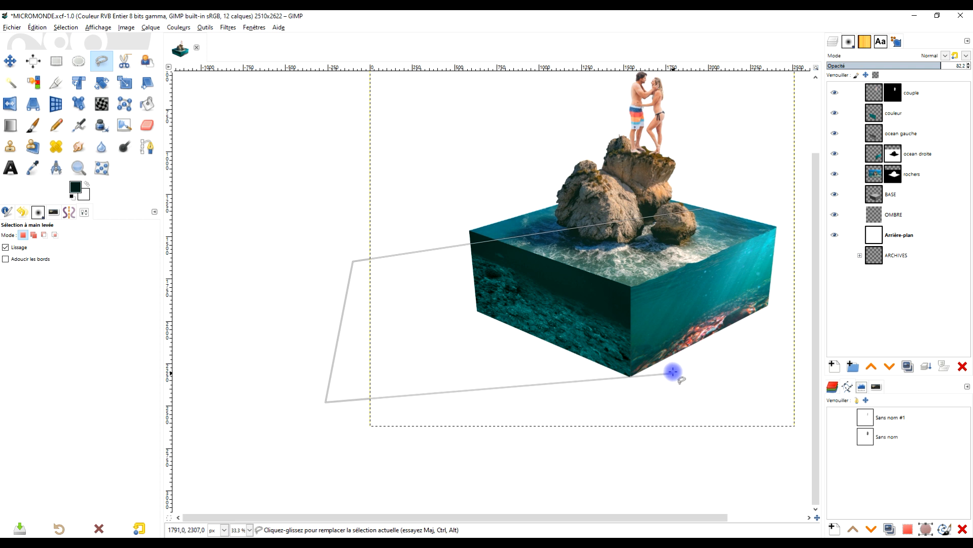
pyautogui.moveTo(700, 211); pyautogui.dragTo(697, 260)
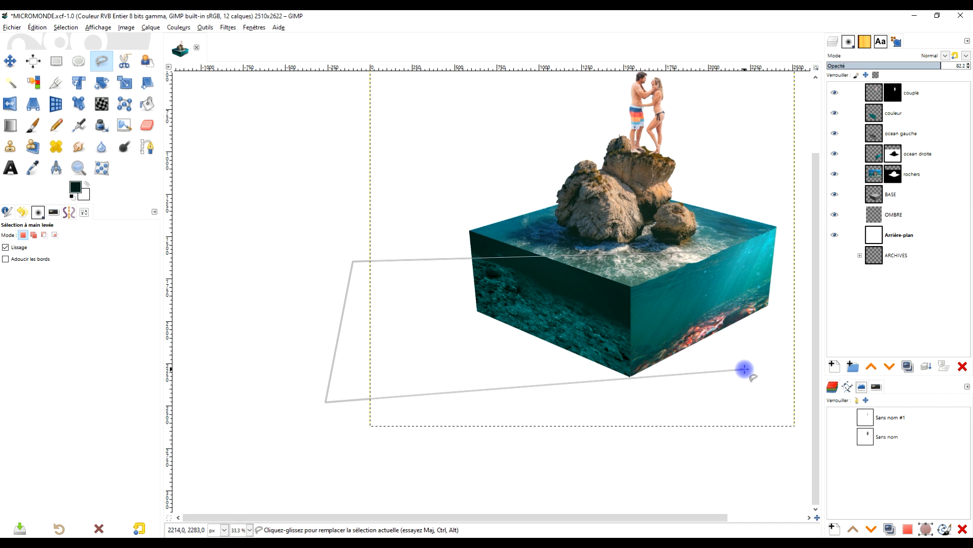
pyautogui.moveTo(353, 261); pyautogui.dragTo(338, 275)
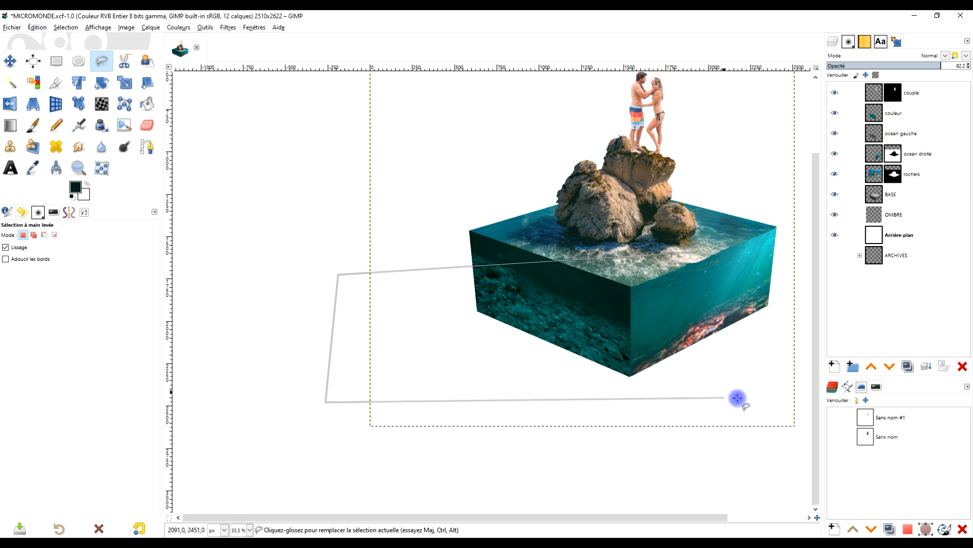
pyautogui.moveTo(320, 398); pyautogui.dragTo(335, 379)
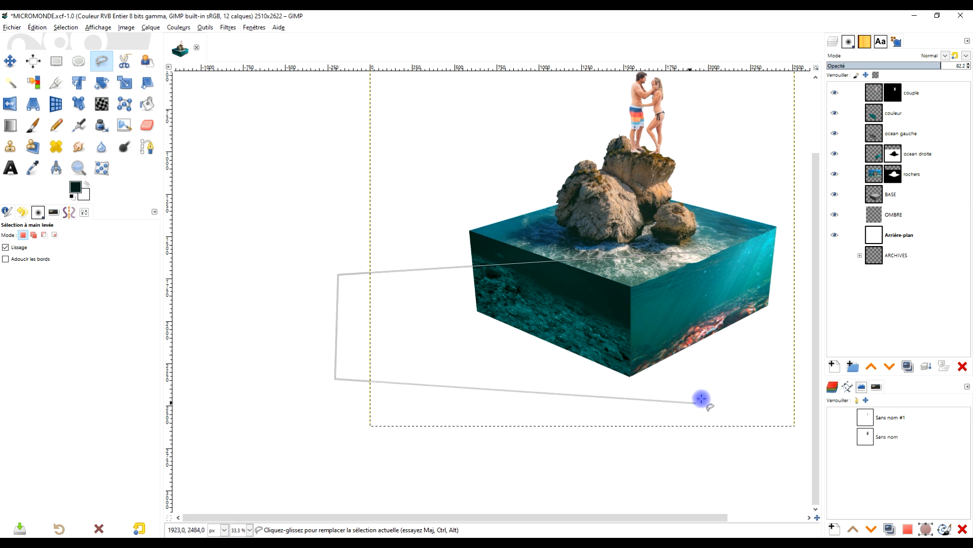
pyautogui.click(766, 375)
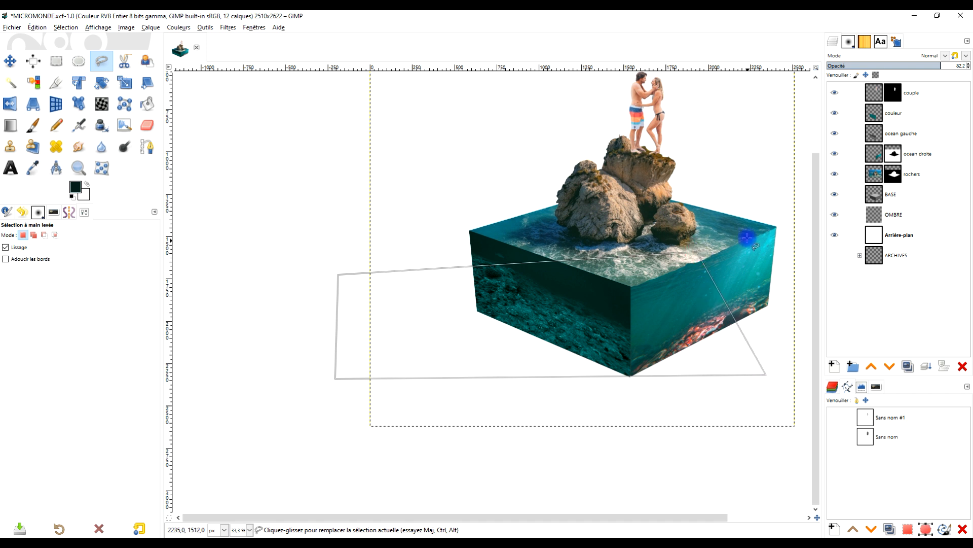
pyautogui.press('Return')
# Set the foreground colour to the medium-dark grey 656565
pyautogui.click(75, 187)
pyautogui.moveTo(75, 170); pyautogui.dragTo(5, 139)
pyautogui.click(127, 226)
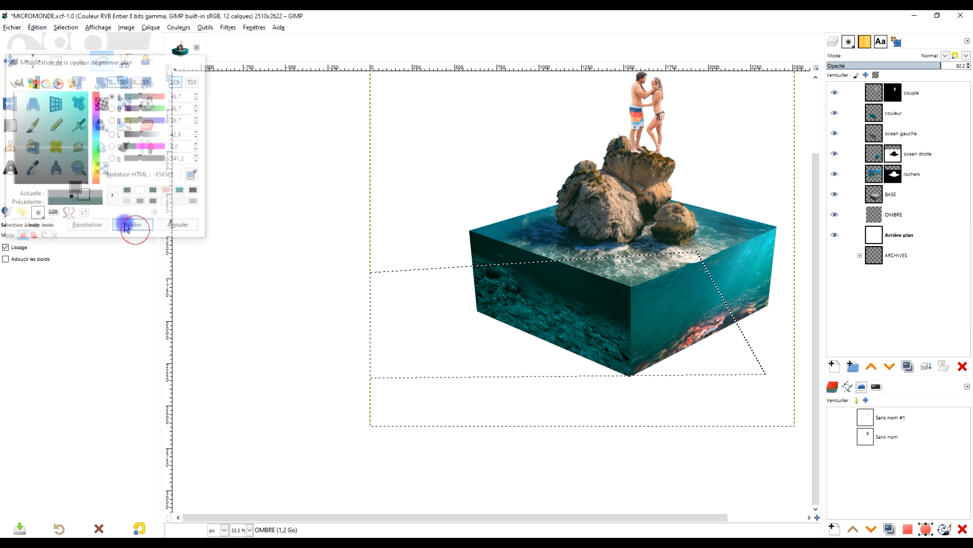
# Draw a horizontal linear gradient, PP vers Transparent, about 924 px long from the cube's dark side leftward inside the selection on OMBRE
pyautogui.click(10, 126)
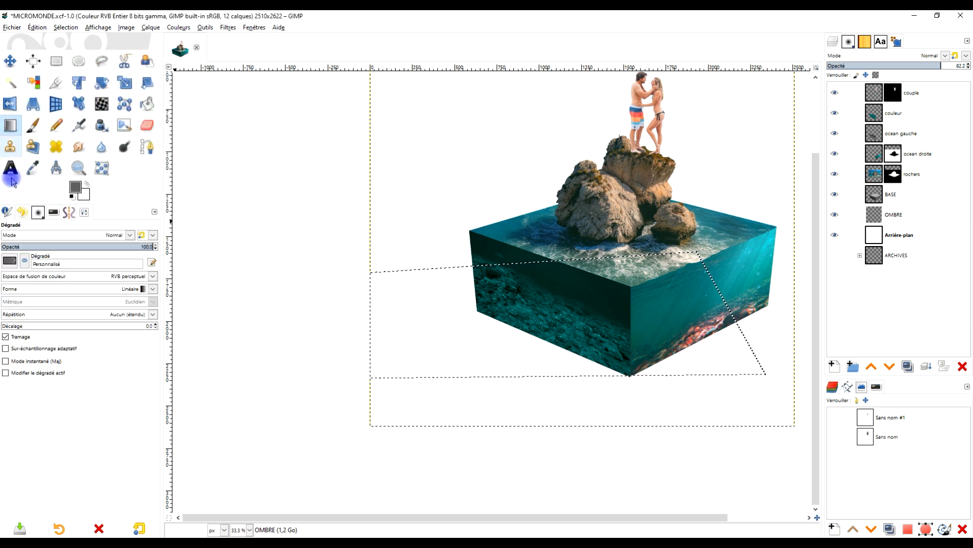
pyautogui.click(10, 262)
pyautogui.click(20, 361)
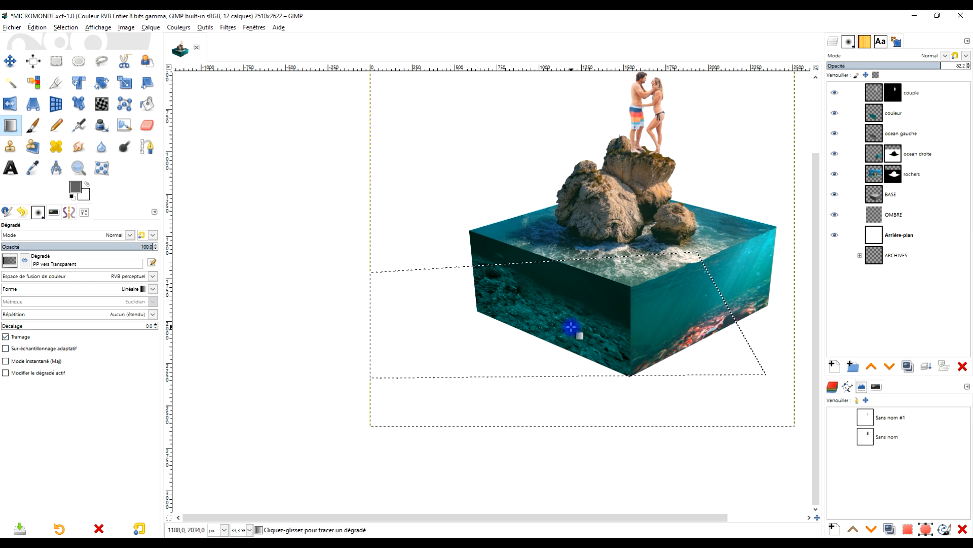
pyautogui.moveTo(564, 326); pyautogui.dragTo(408, 326)
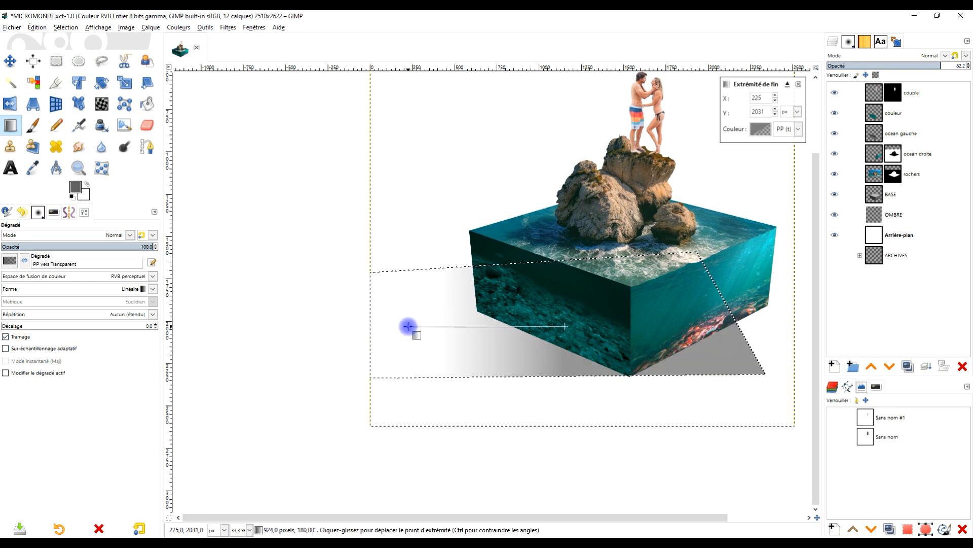
pyautogui.press('Escape')
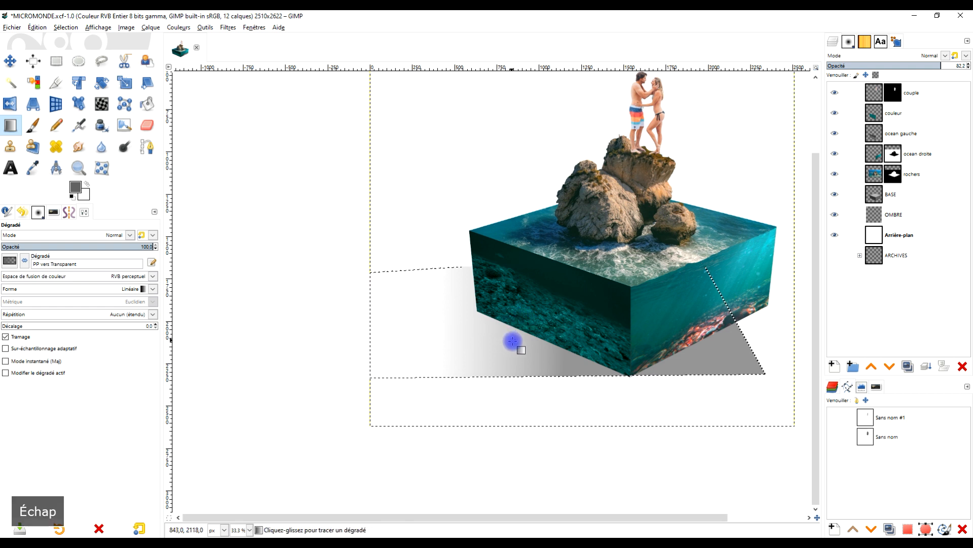
# Subtract the area beyond the cube's right bottom edge from the shadow selection with Free Select, and reset the selection mode to replace
pyautogui.click(102, 61)
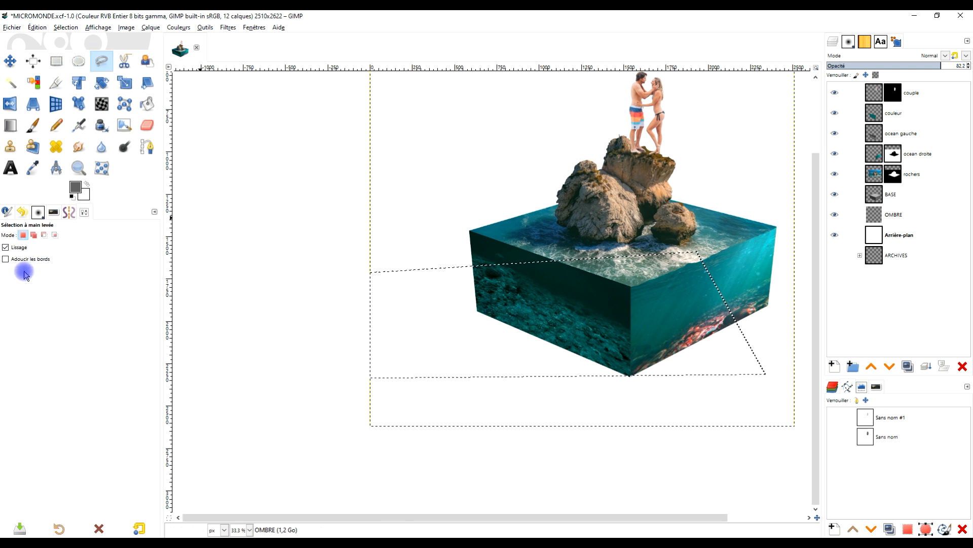
pyautogui.click(44, 235)
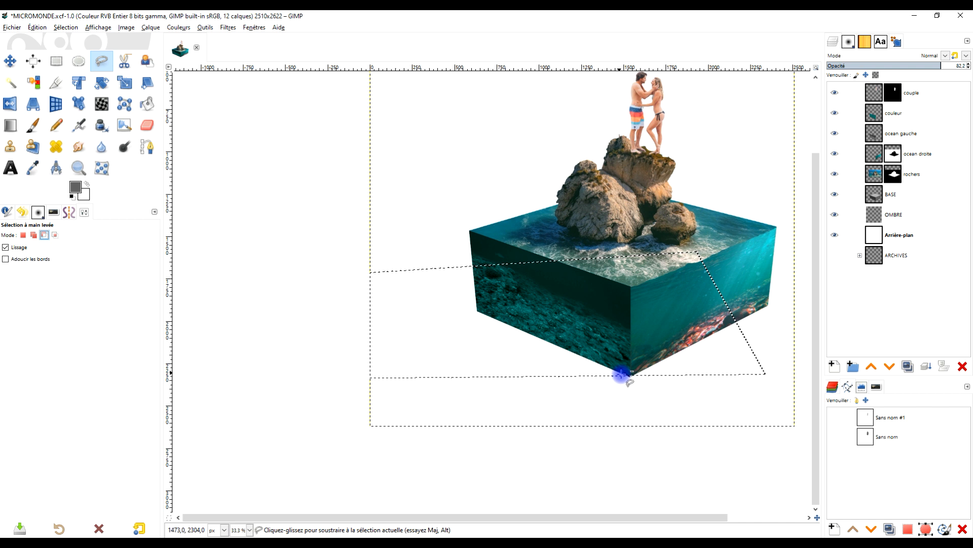
pyautogui.click(607, 387)
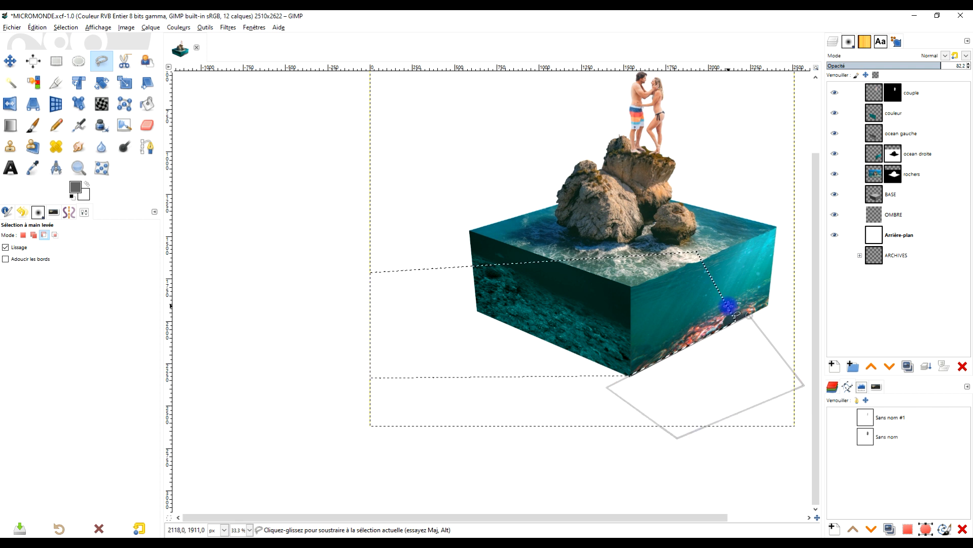
pyautogui.press('Return')
pyautogui.click(34, 234)
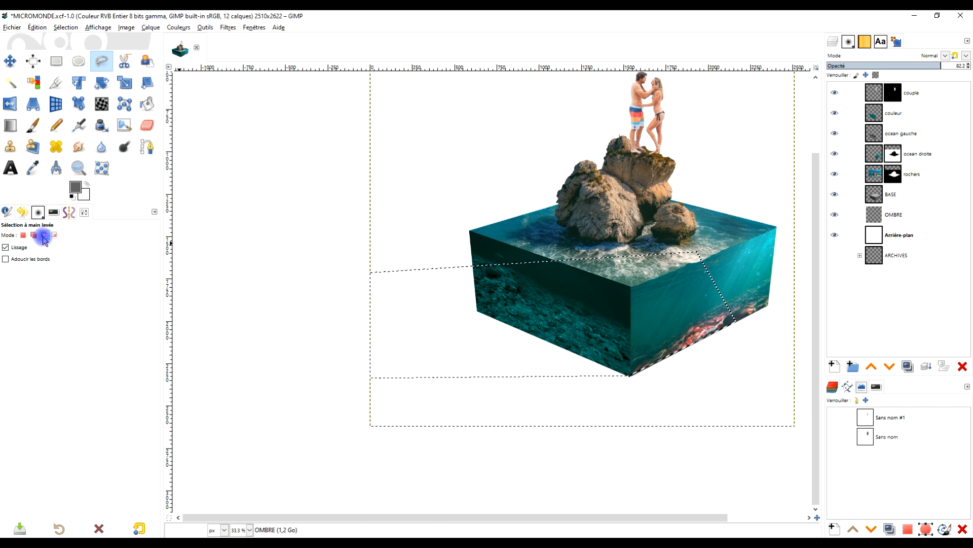
pyautogui.click(44, 236)
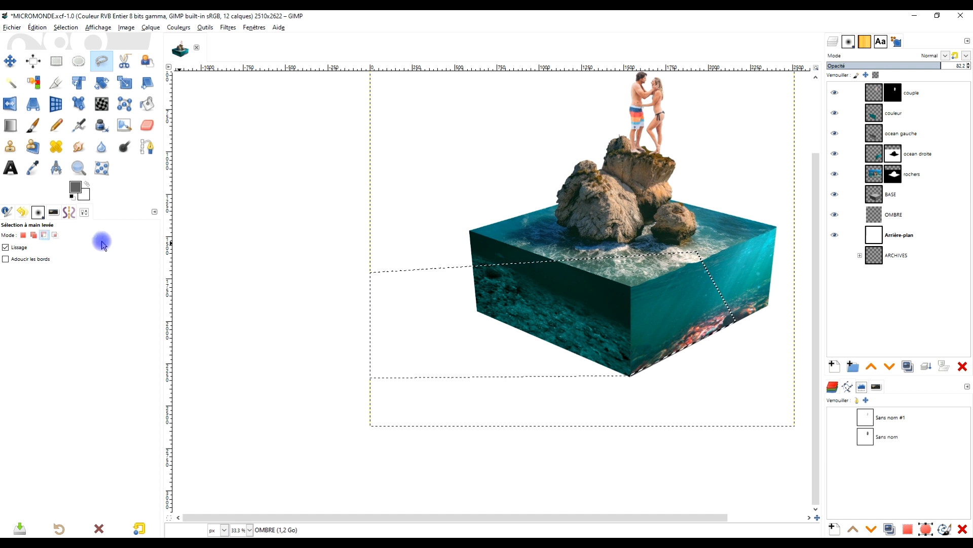
pyautogui.click(23, 235)
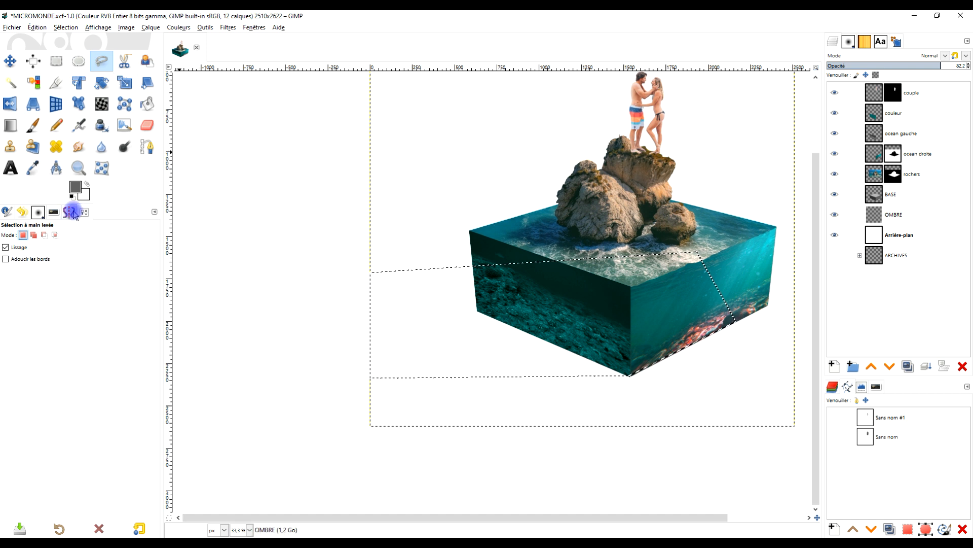
# Draw a linear PP vers Transparent gradient inside the selection, reverse it to fade away from the cube, and shorten it to about 949 px
pyautogui.click(4, 124)
pyautogui.moveTo(390, 323); pyautogui.dragTo(565, 317)
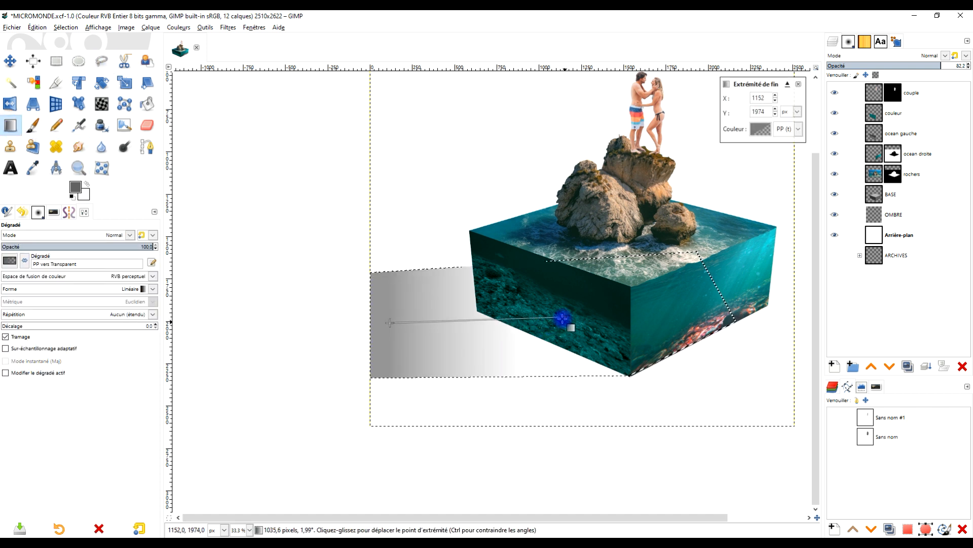
pyautogui.click(10, 261)
pyautogui.click(25, 263)
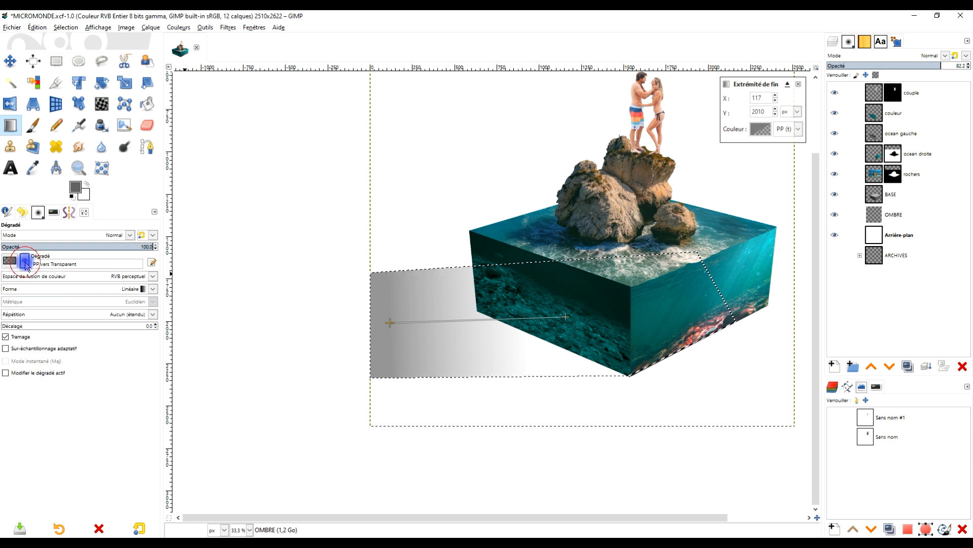
pyautogui.moveTo(390, 323)
pyautogui.mouseDown()
pyautogui.moveTo(339, 327)
pyautogui.moveTo(404, 323)
pyautogui.mouseUp()
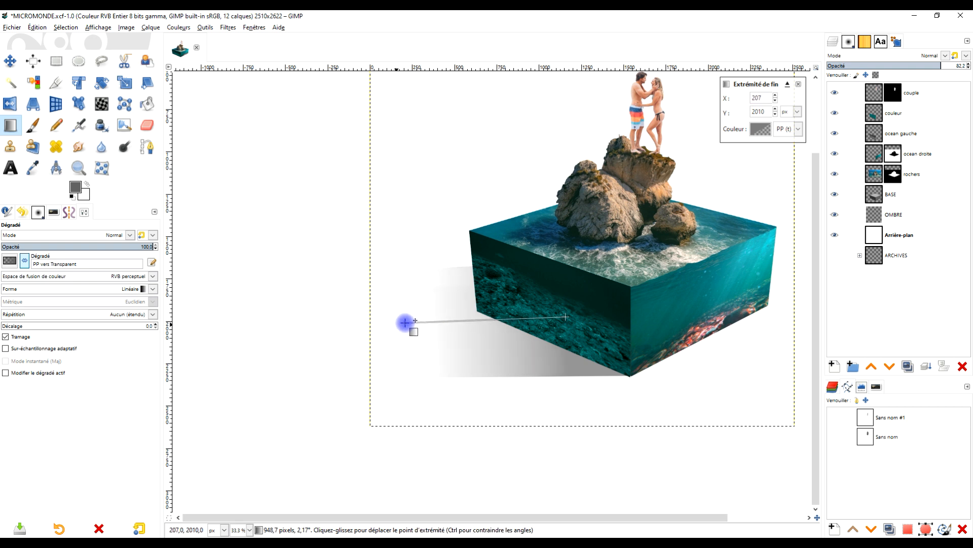
# Reorient the shadow gradient diagonally, starting near X 594, Y 2028 by the cube's lower corner and ending near X 270, Y 2631
pyautogui.moveTo(565, 317); pyautogui.dragTo(505, 298)
pyautogui.moveTo(405, 322); pyautogui.dragTo(410, 378)
pyautogui.moveTo(491, 300); pyautogui.dragTo(466, 329)
pyautogui.moveTo(409, 378); pyautogui.dragTo(416, 426)
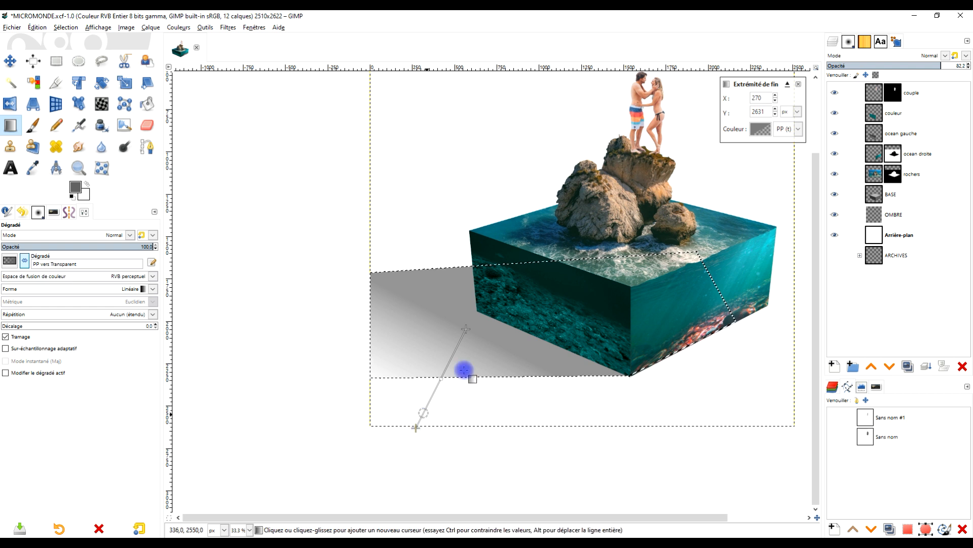
pyautogui.moveTo(466, 329)
pyautogui.mouseDown()
pyautogui.moveTo(488, 316)
pyautogui.moveTo(471, 325)
pyautogui.mouseUp()
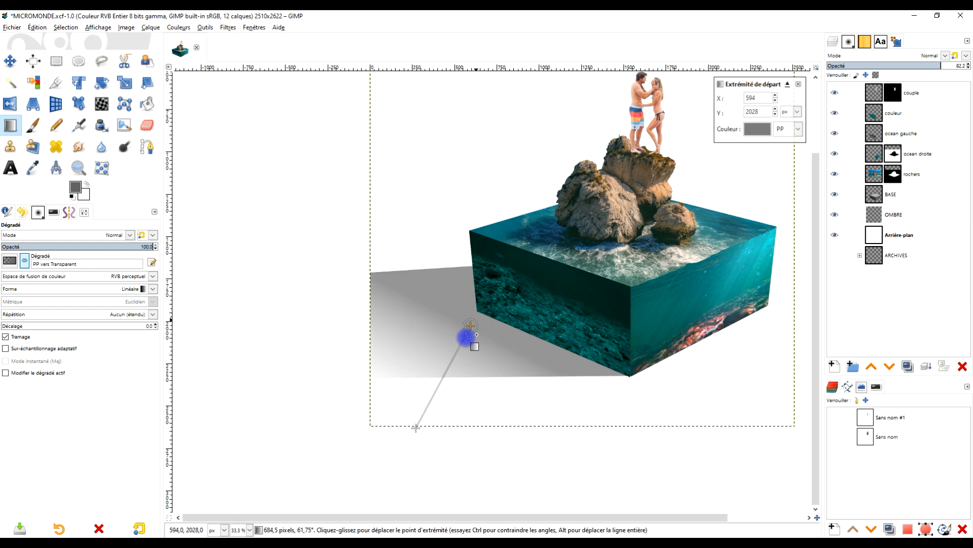
# Move the gradient's midpoint to about position 20.19, closer to the cube, and commit the gradient
pyautogui.click(444, 374)
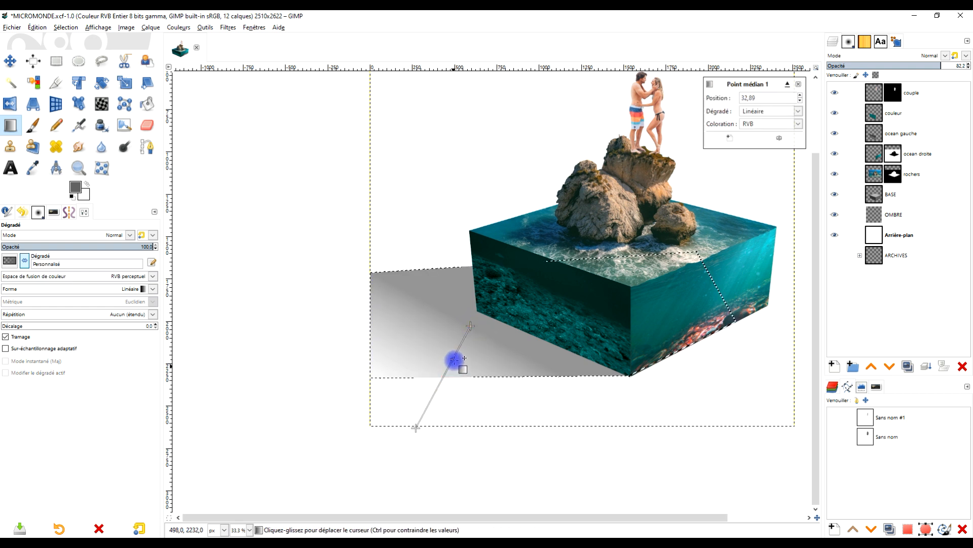
pyautogui.moveTo(455, 359); pyautogui.dragTo(465, 350)
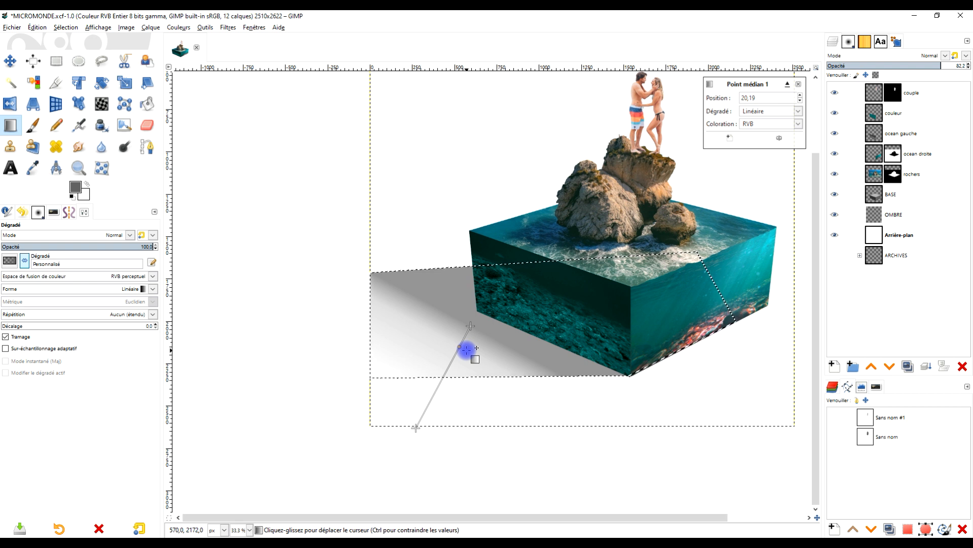
pyautogui.press('Return')
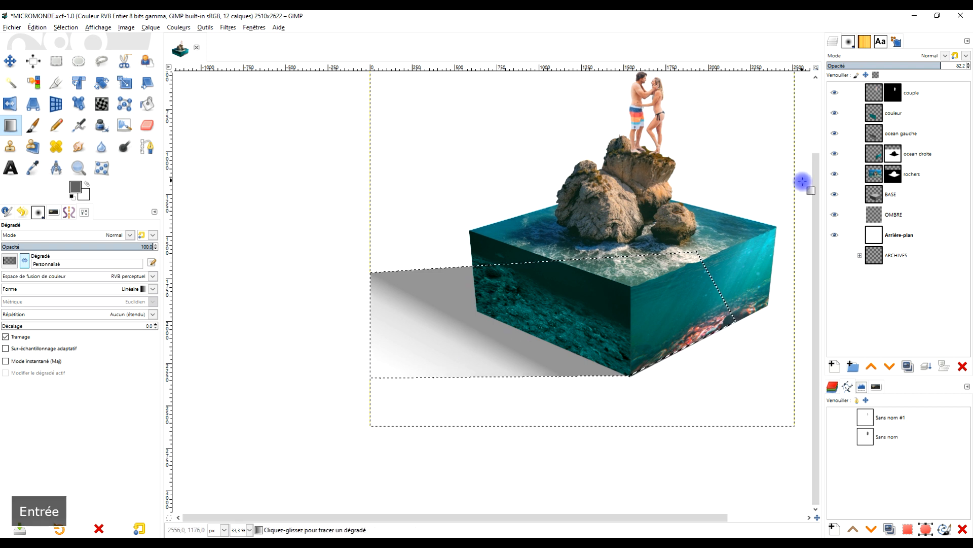
# Clear the selection and apply a Gaussian blur of 7.32 in X and Y to the OMBRE shadow
pyautogui.click(56, 61)
pyautogui.click(453, 141)
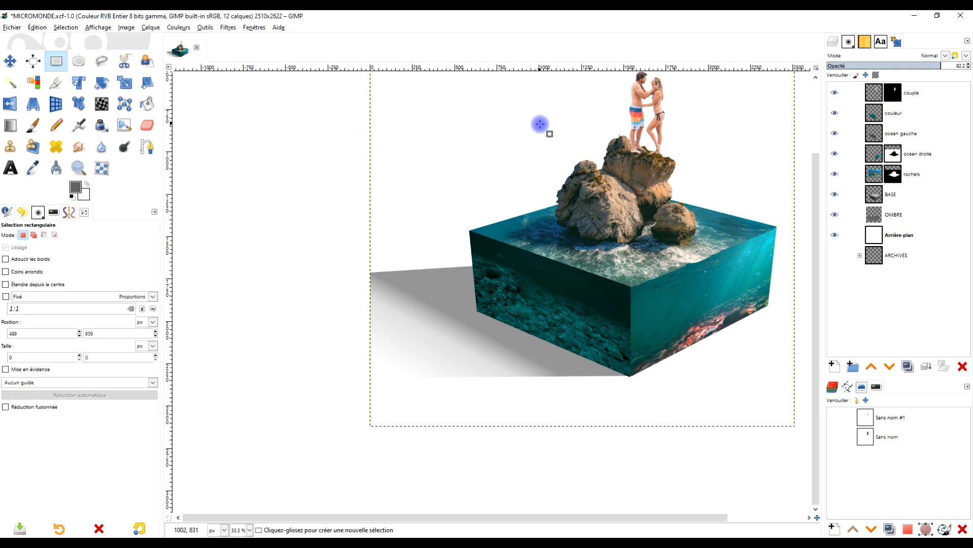
pyautogui.keyDown('ctrl'); pyautogui.scroll(3, 625, 378); pyautogui.keyUp('ctrl')
pyautogui.keyDown('ctrl'); pyautogui.scroll(-3, 641, 355); pyautogui.keyUp('ctrl')
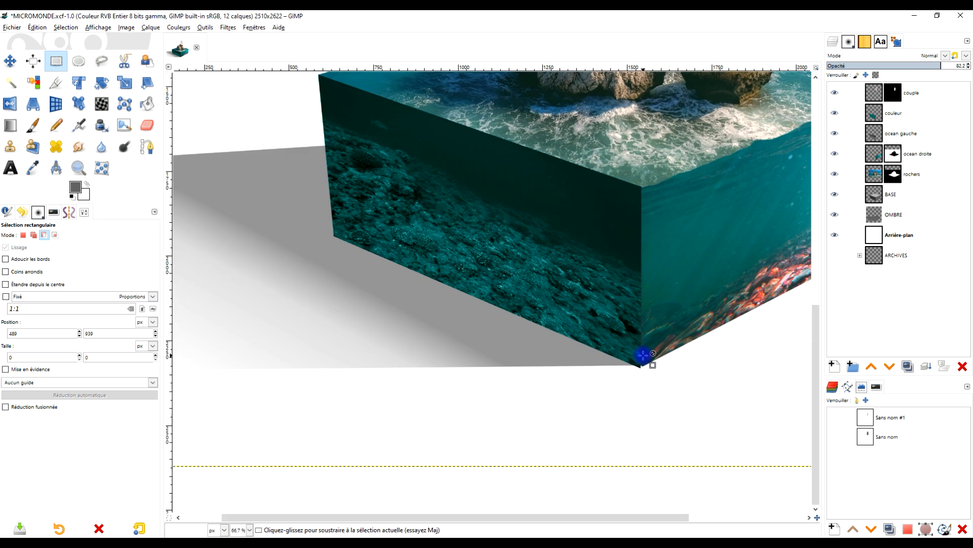
pyautogui.click(227, 25)
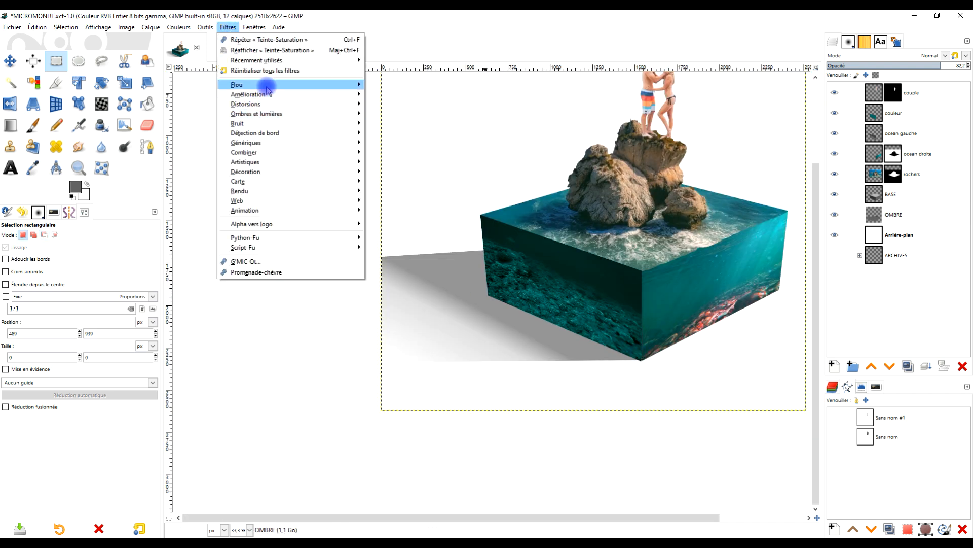
pyautogui.moveTo(261, 84)
pyautogui.click(393, 98)
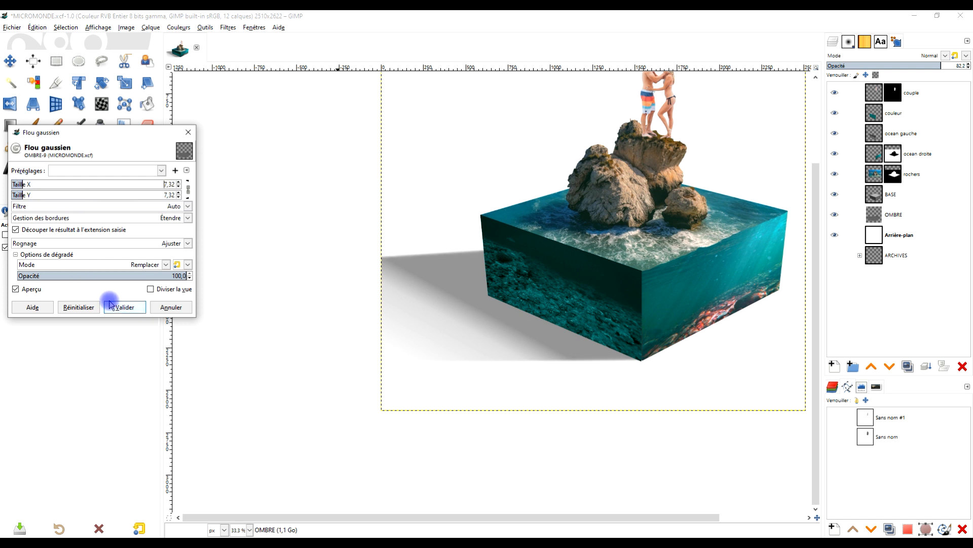
pyautogui.click(125, 307)
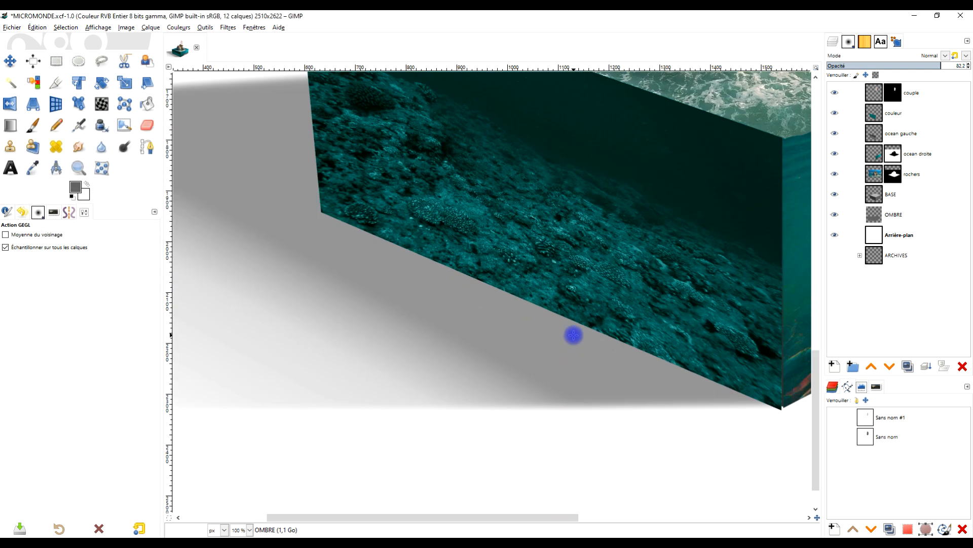
# Activate Handle Transform for the OMBRE layer and crop the layer to its content
pyautogui.scroll(-1, 578, 305)
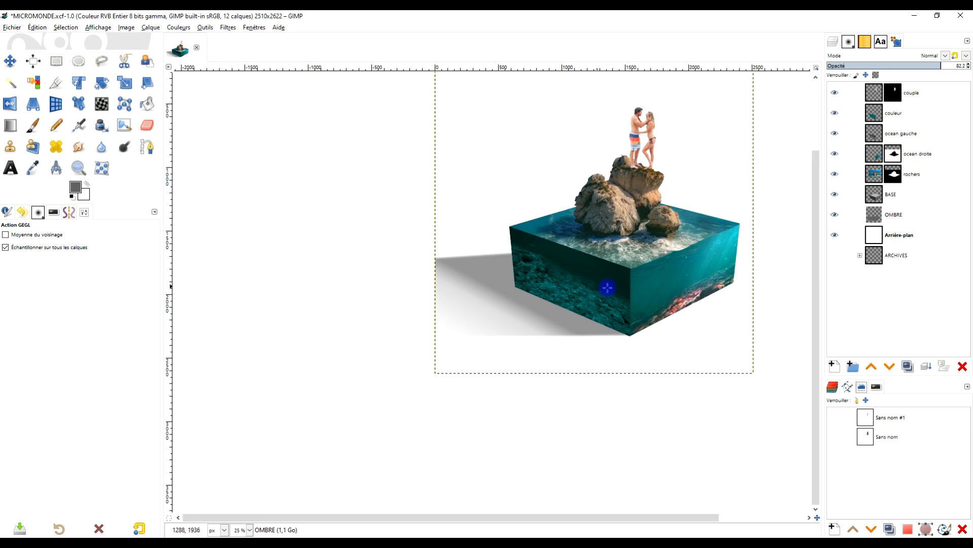
pyautogui.moveTo(646, 296); pyautogui.dragTo(655, 268)
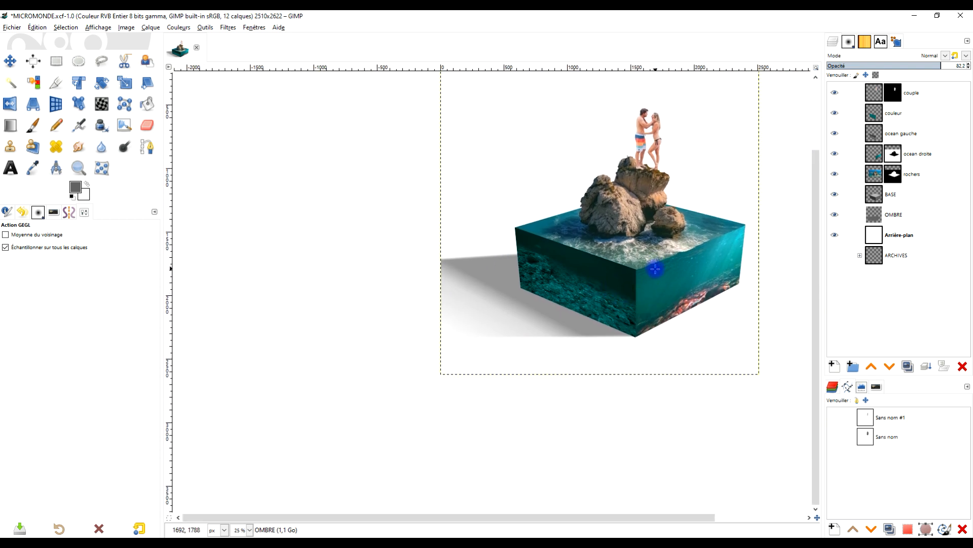
pyautogui.click(933, 220)
pyautogui.click(59, 86)
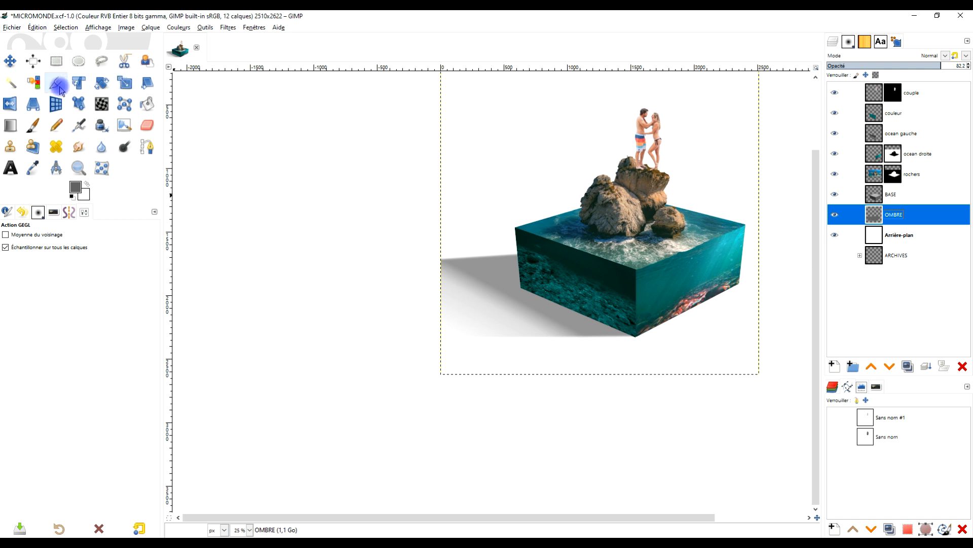
pyautogui.click(79, 103)
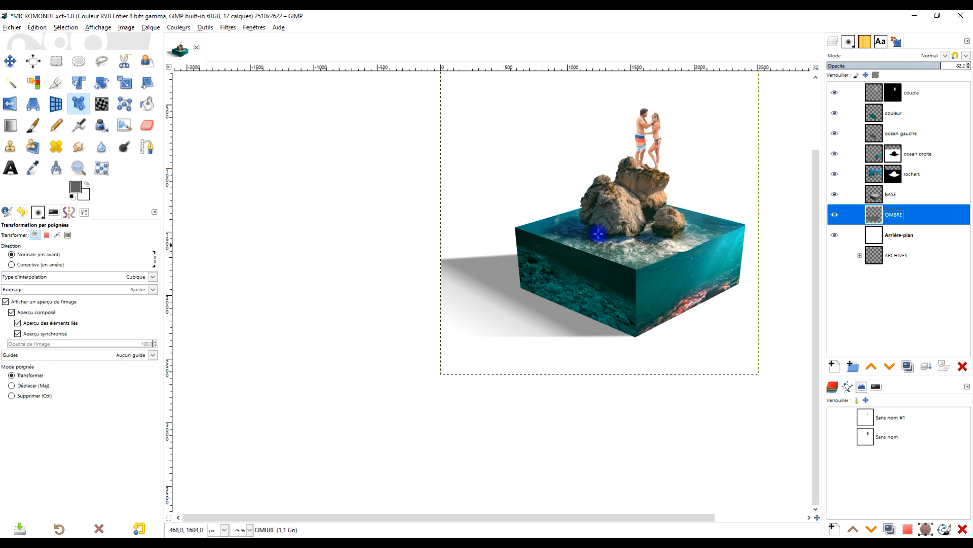
pyautogui.click(151, 27)
pyautogui.click(180, 190)
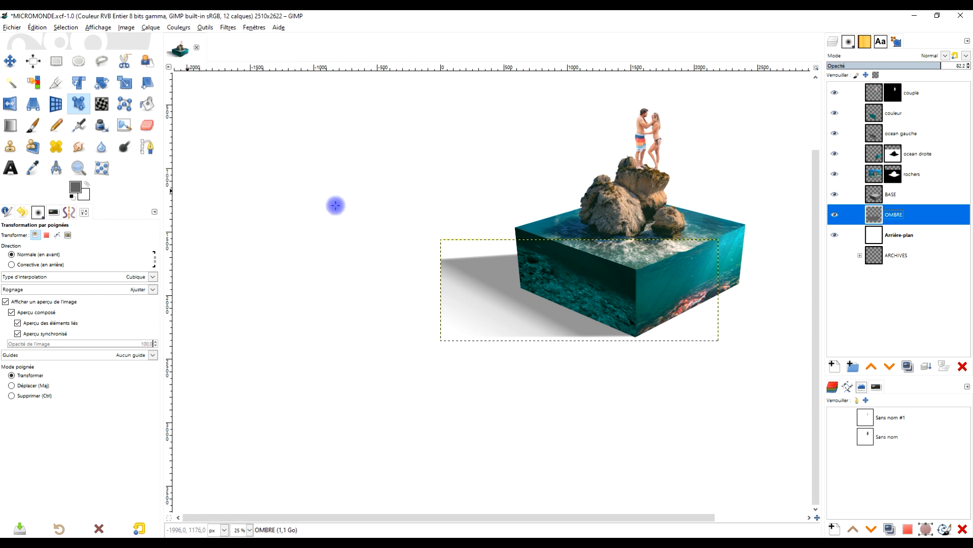
# Handle-transform the OMBRE shadow with four handles, pulling its lower-left side down and slightly adjusting the upper-left and lower-right handles, and apply it
pyautogui.scroll(2, 432, 252)
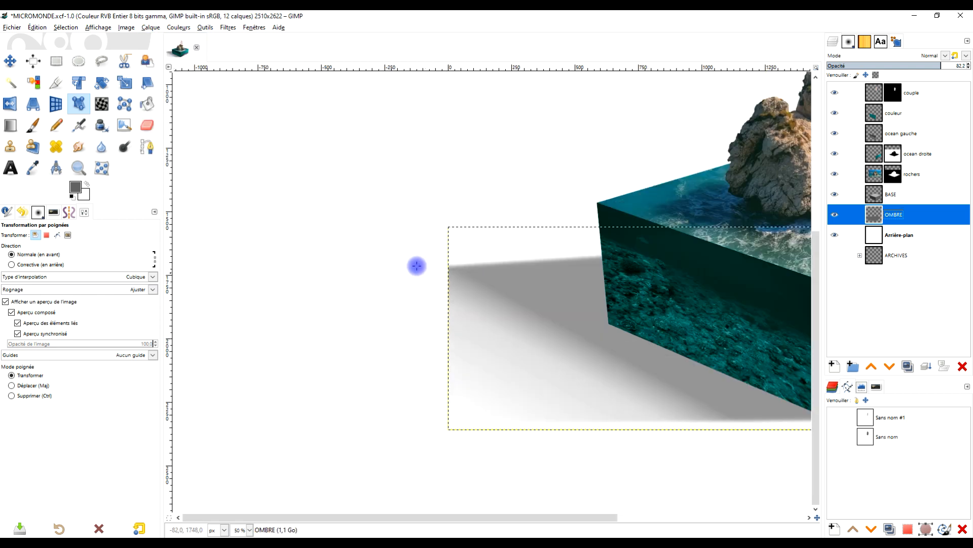
pyautogui.click(377, 251)
pyautogui.scroll(-1, 736, 228)
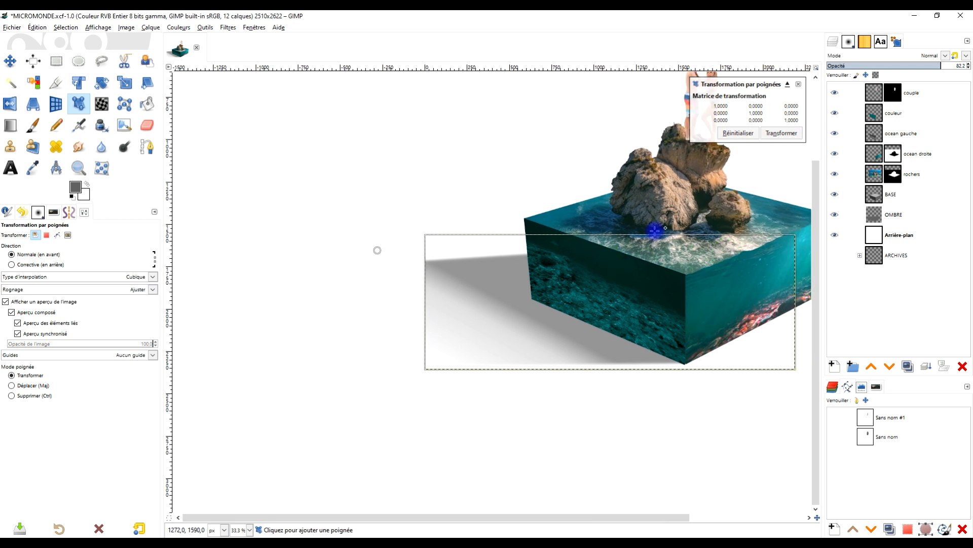
pyautogui.click(764, 342)
pyautogui.click(394, 415)
pyautogui.moveTo(394, 417); pyautogui.dragTo(395, 437)
pyautogui.moveTo(376, 250)
pyautogui.mouseDown()
pyautogui.moveTo(376, 272)
pyautogui.moveTo(378, 256)
pyautogui.mouseUp()
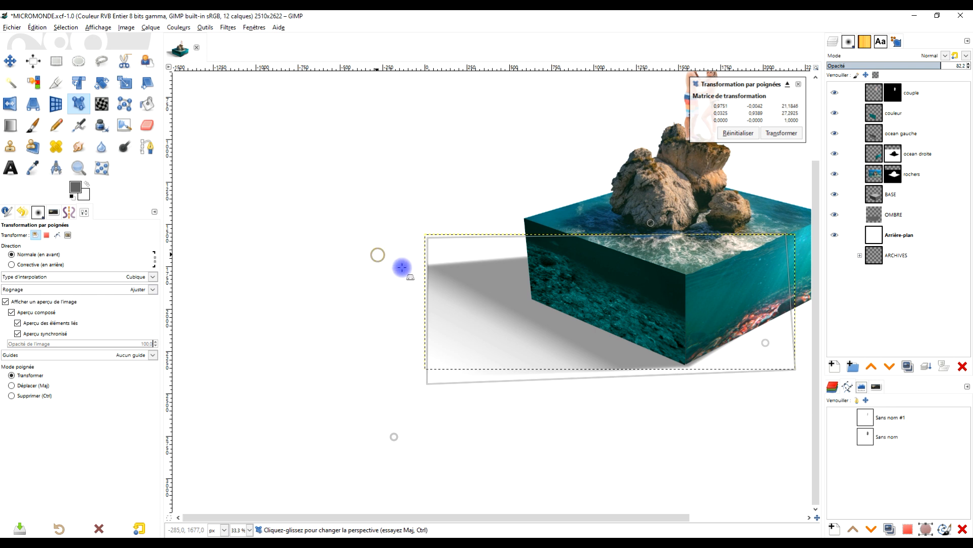
pyautogui.click(764, 343)
pyautogui.moveTo(764, 343)
pyautogui.mouseDown()
pyautogui.moveTo(746, 343)
pyautogui.moveTo(760, 341)
pyautogui.mouseUp()
pyautogui.click(792, 133)
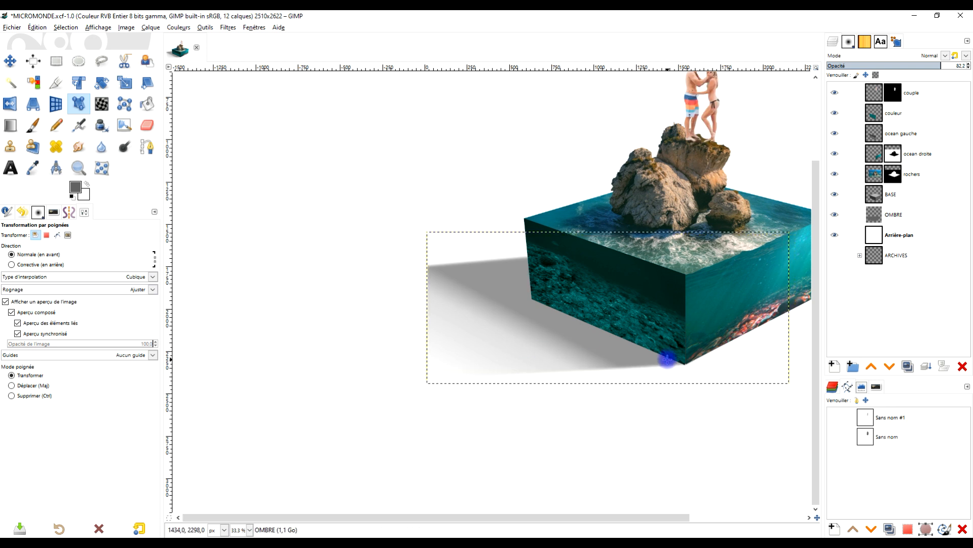
# Place Handle Transform handles around the OMBRE shadow and adjust its upper-left handle slightly
pyautogui.scroll(1, 624, 363)
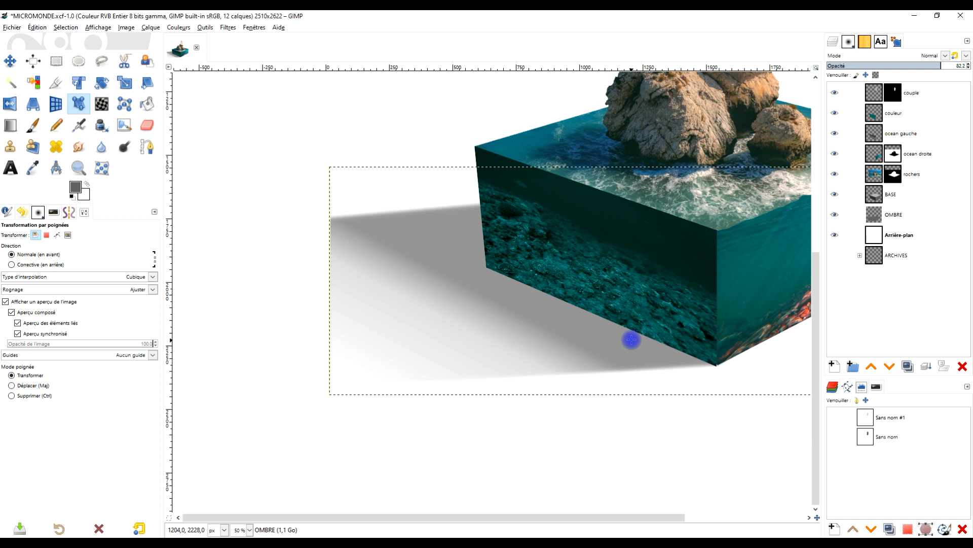
pyautogui.scroll(-1, 515, 302)
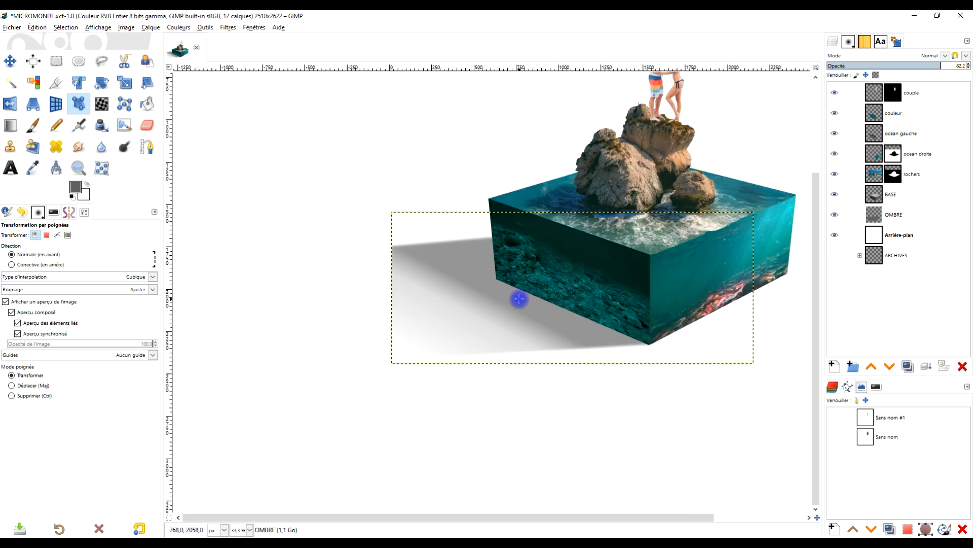
pyautogui.scroll(-1, 519, 300)
pyautogui.moveTo(563, 283); pyautogui.dragTo(549, 307)
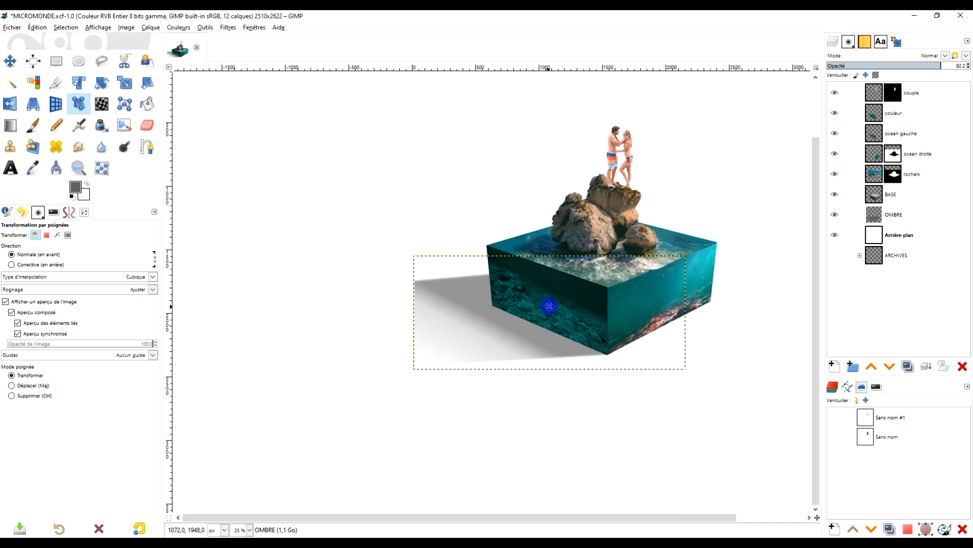
pyautogui.scroll(1, 548, 301)
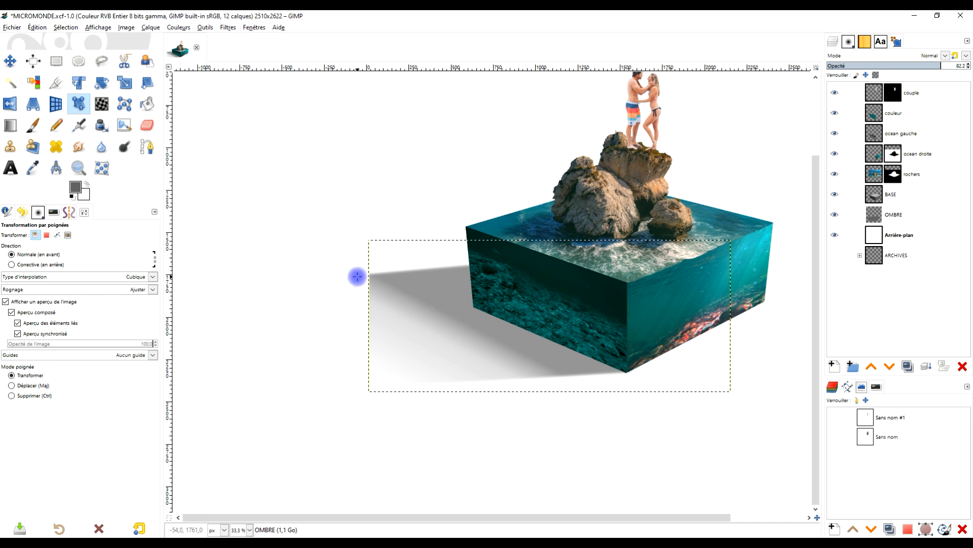
pyautogui.click(338, 276)
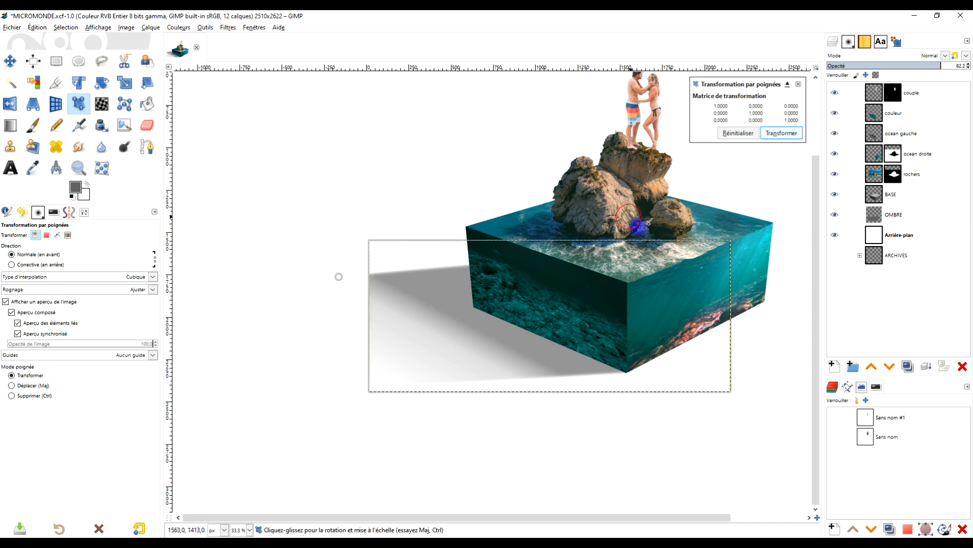
pyautogui.click(358, 467)
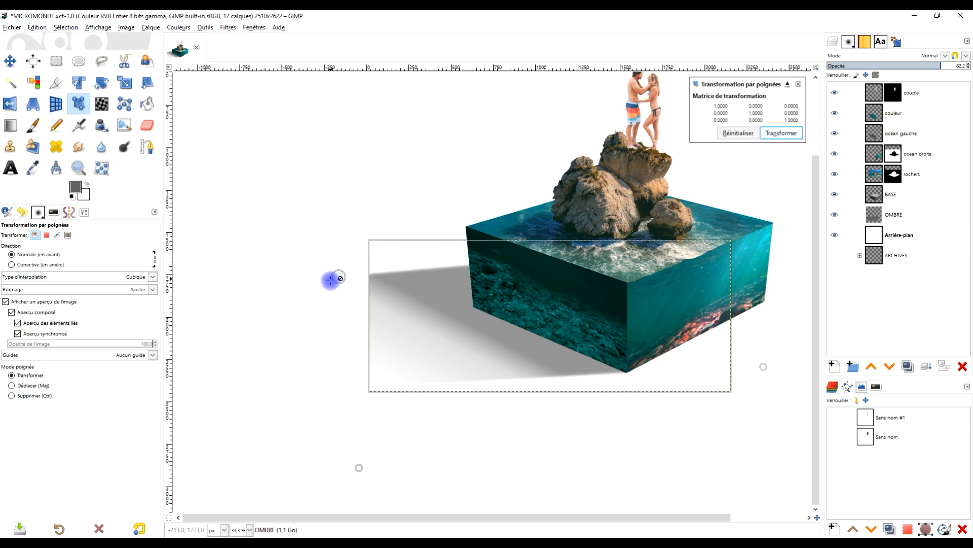
pyautogui.moveTo(337, 277); pyautogui.dragTo(330, 284)
# Reshape the OMBRE shadow's perspective with its upper-left, lower-left and lower-right handles to align with the cube's base, and apply the transformation
pyautogui.scroll(-1, 615, 230)
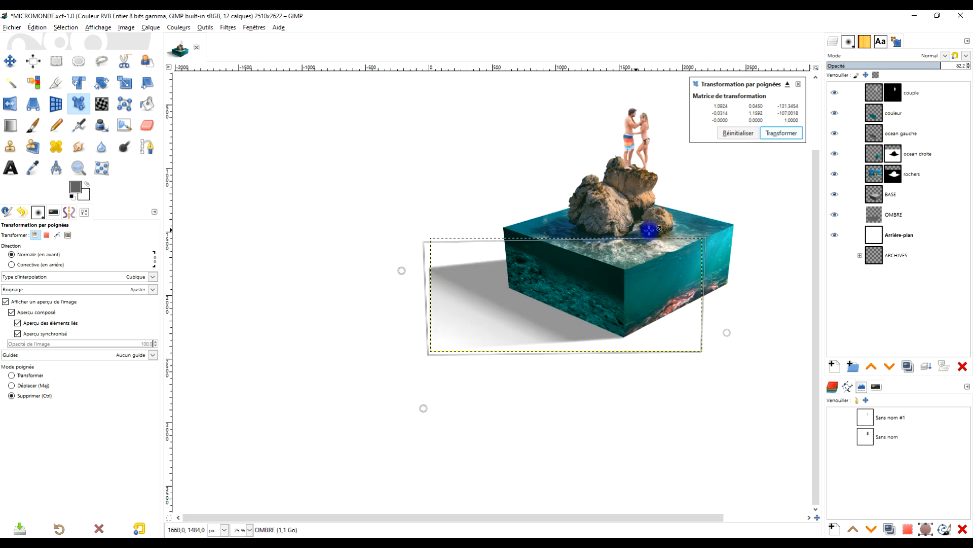
pyautogui.moveTo(650, 234); pyautogui.dragTo(577, 287)
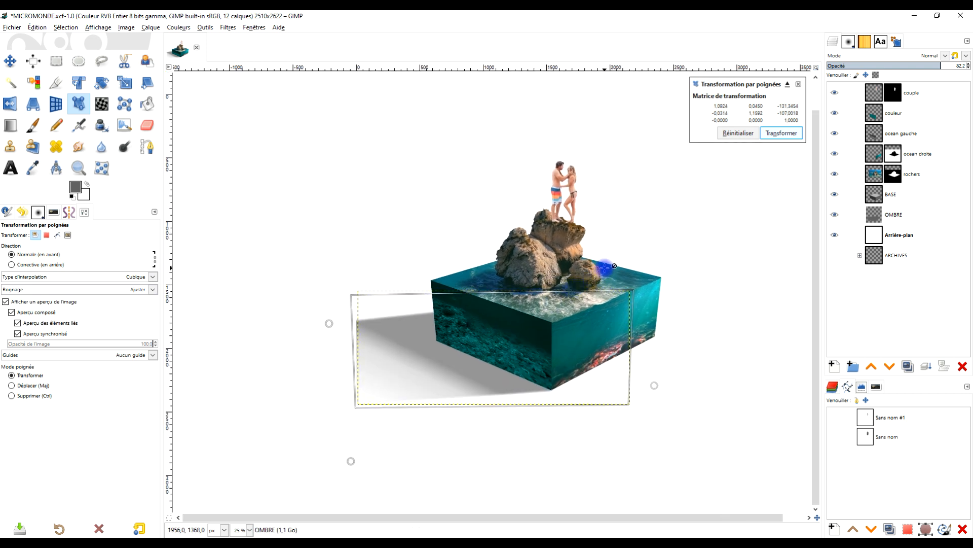
pyautogui.moveTo(327, 323); pyautogui.dragTo(330, 307)
pyautogui.moveTo(344, 463); pyautogui.dragTo(316, 459)
pyautogui.moveTo(656, 387); pyautogui.dragTo(676, 395)
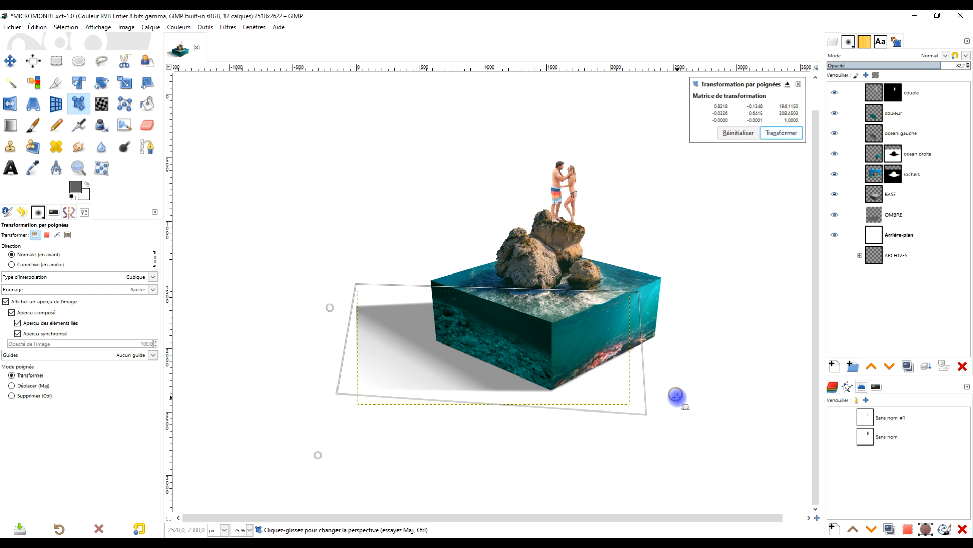
pyautogui.moveTo(330, 314); pyautogui.dragTo(332, 326)
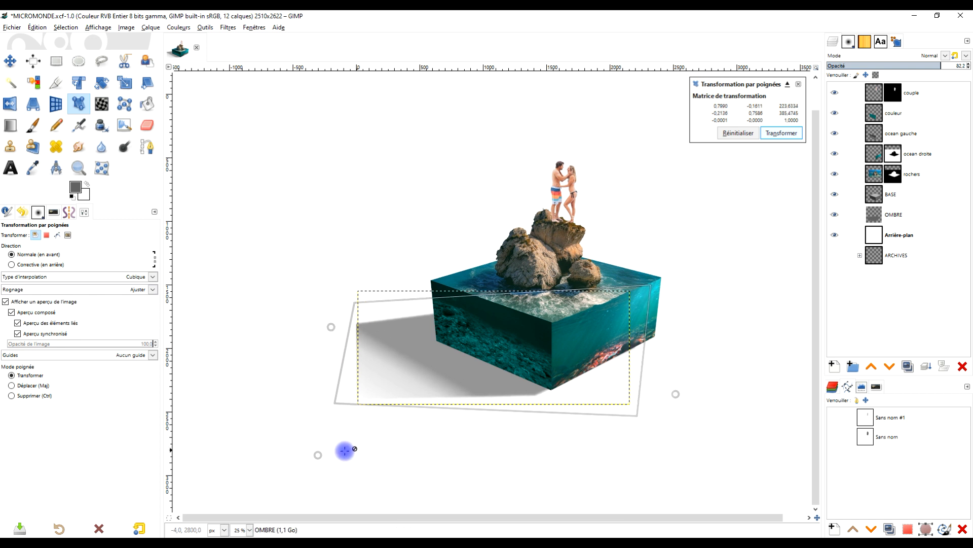
pyautogui.moveTo(319, 456); pyautogui.dragTo(365, 437)
pyautogui.moveTo(676, 394)
pyautogui.mouseDown()
pyautogui.moveTo(674, 378)
pyautogui.moveTo(695, 391)
pyautogui.mouseUp()
pyautogui.click(783, 132)
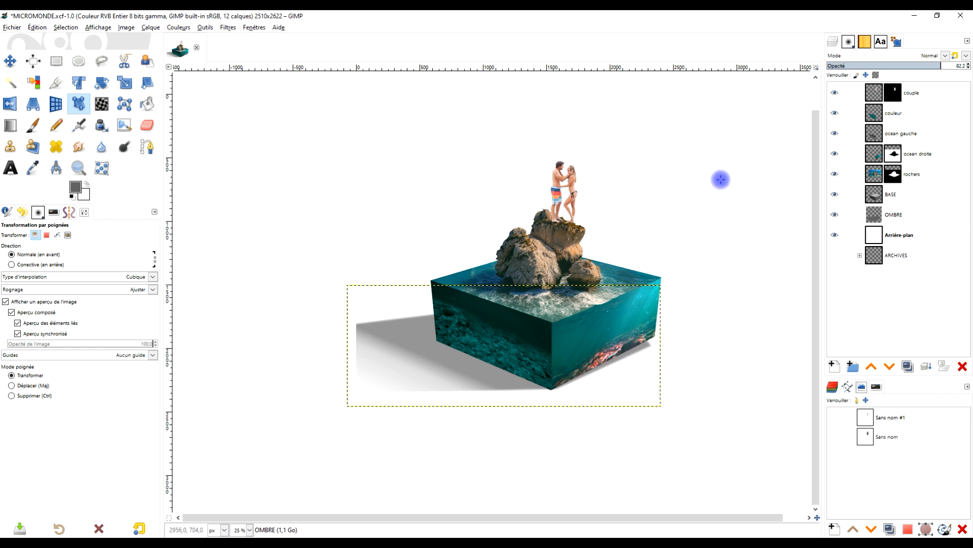
# Outline the shadow strip sticking out below the cube's right face with the Free Select tool and delete it from OMBRE
pyautogui.click(102, 61)
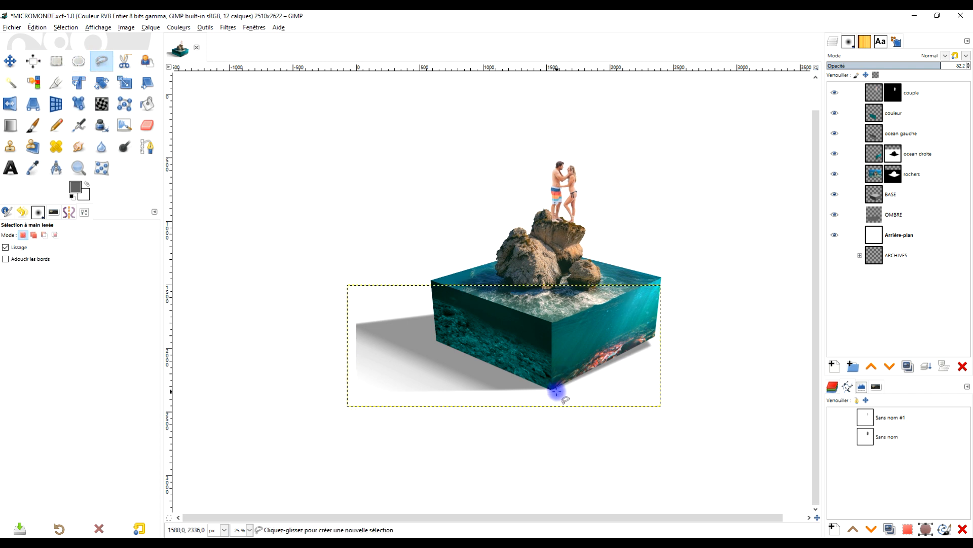
pyautogui.click(660, 321)
pyautogui.click(751, 346)
pyautogui.click(543, 448)
pyautogui.click(553, 390)
pyautogui.press('Return')
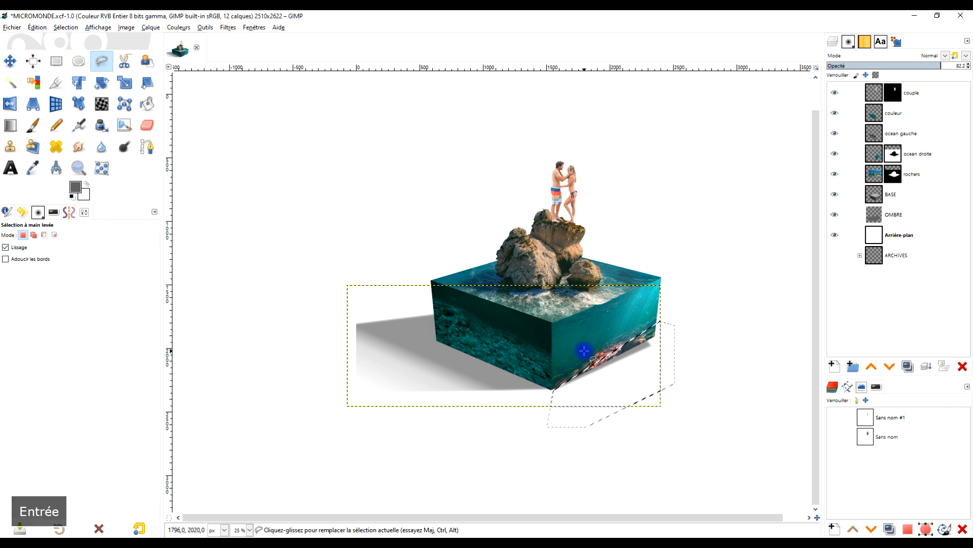
pyautogui.press('Delete')
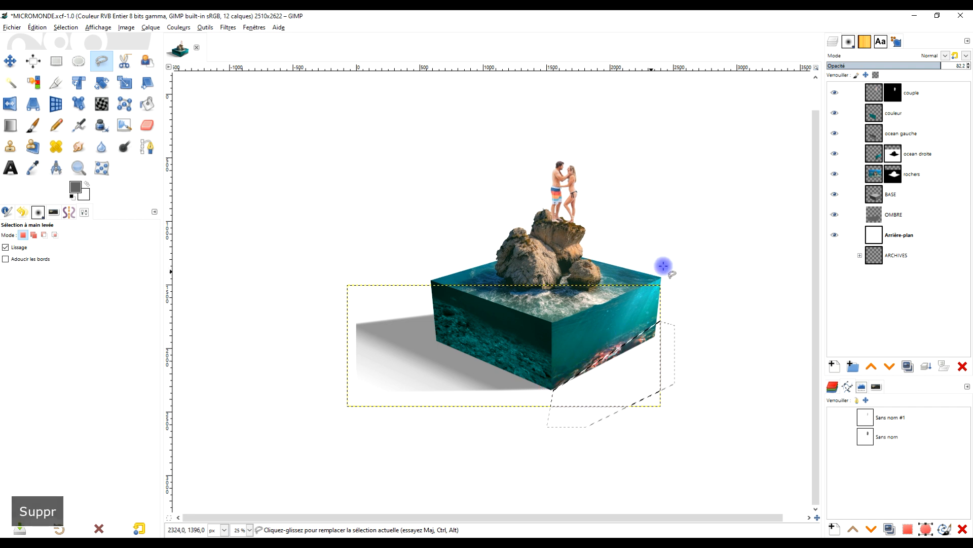
# Clear the selection and resize the OMBRE layer to the image size
pyautogui.click(55, 61)
pyautogui.click(238, 123)
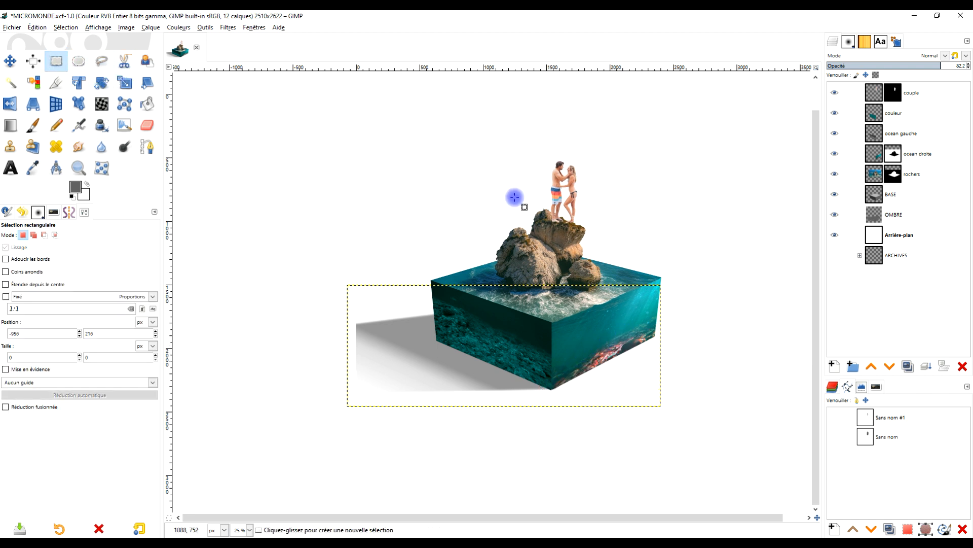
pyautogui.rightClick(883, 214)
pyautogui.click(842, 353)
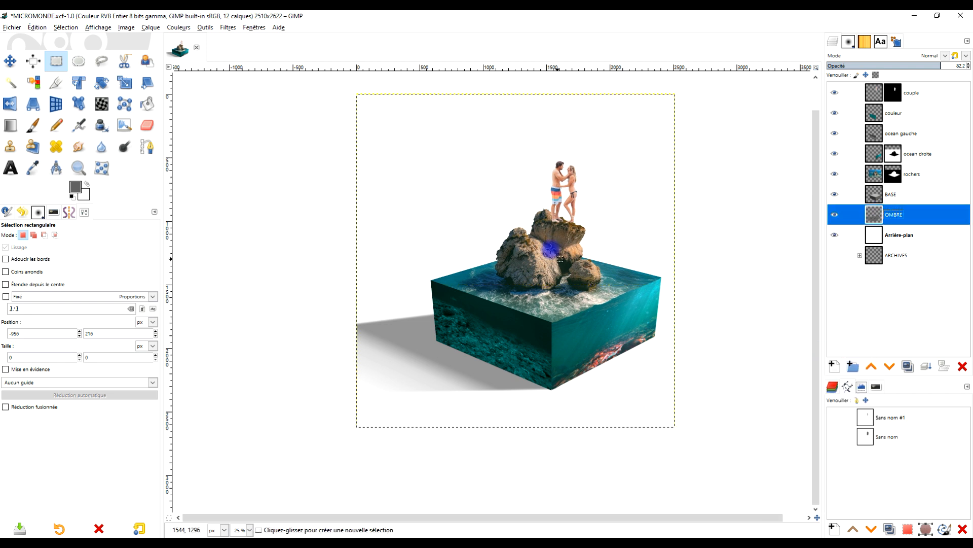
# Examine the cube's shadow at several zoom levels and frame the whole composite with the Zoom tool
pyautogui.scroll(1, 524, 270)
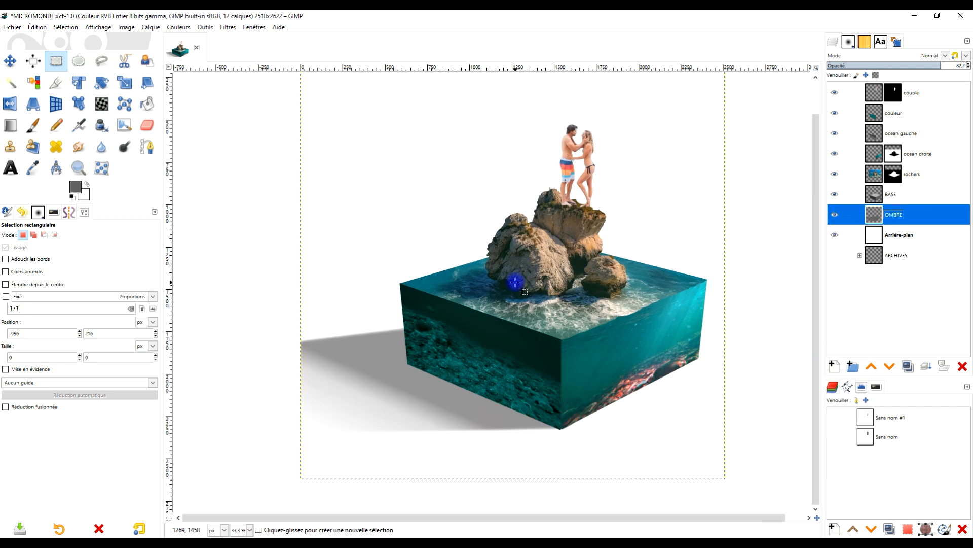
pyautogui.click(79, 149)
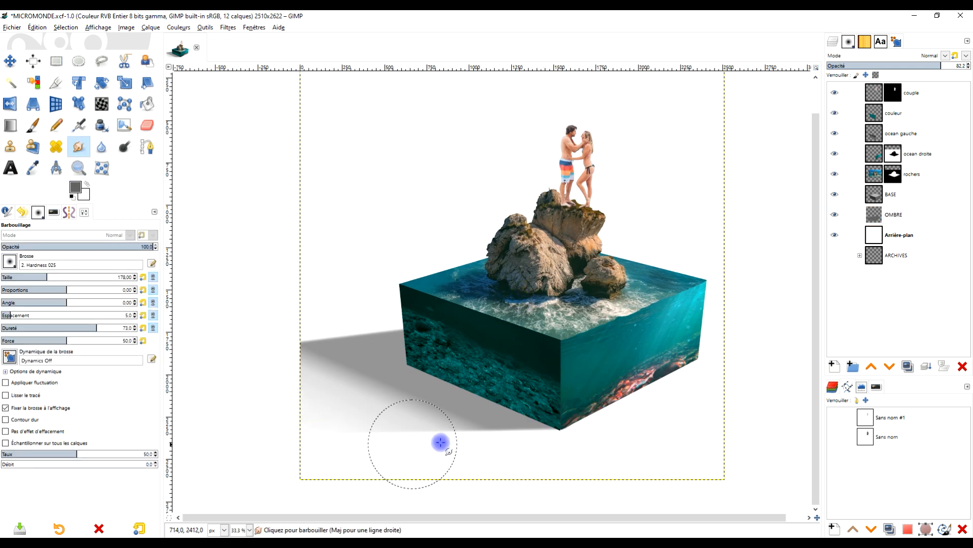
pyautogui.scroll(-1, 623, 363)
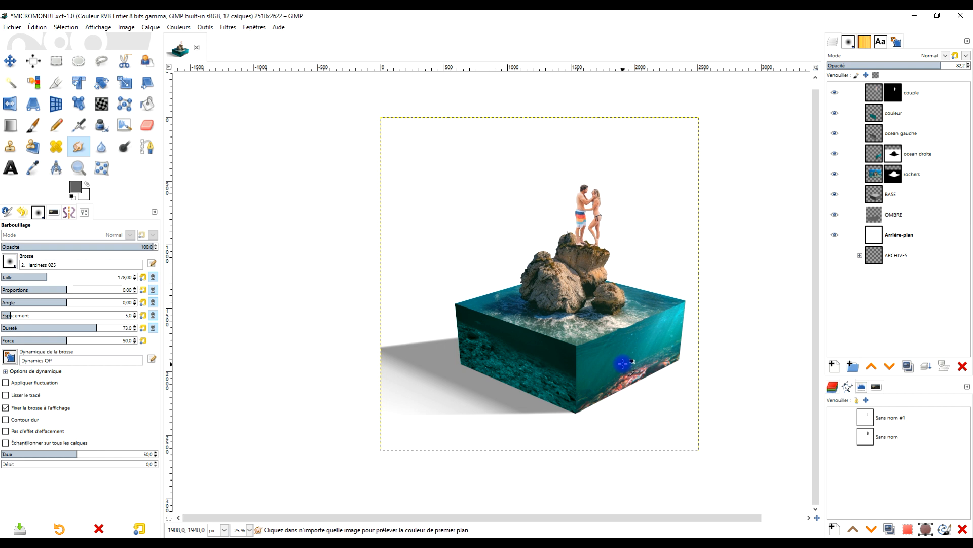
pyautogui.scroll(1, 622, 361)
pyautogui.scroll(-1, 622, 361)
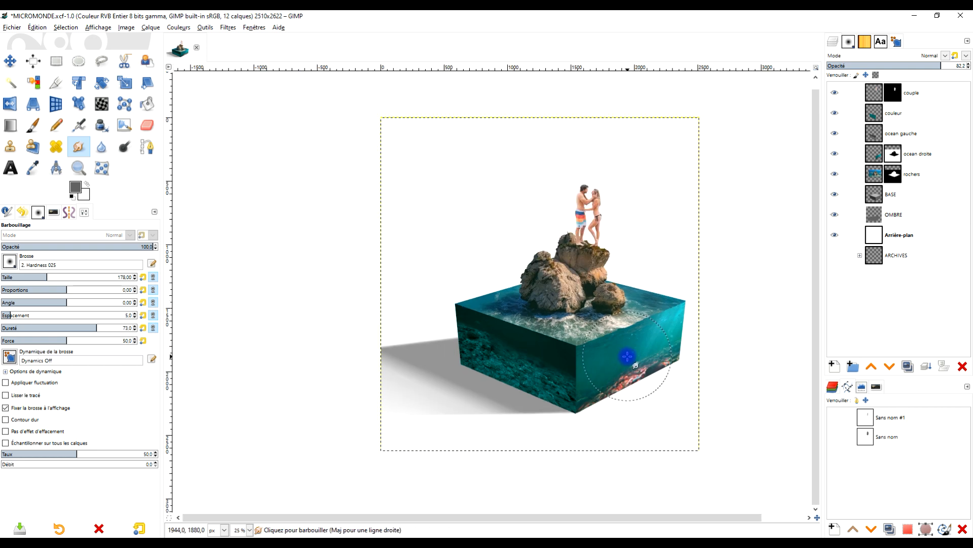
pyautogui.scroll(1, 627, 353)
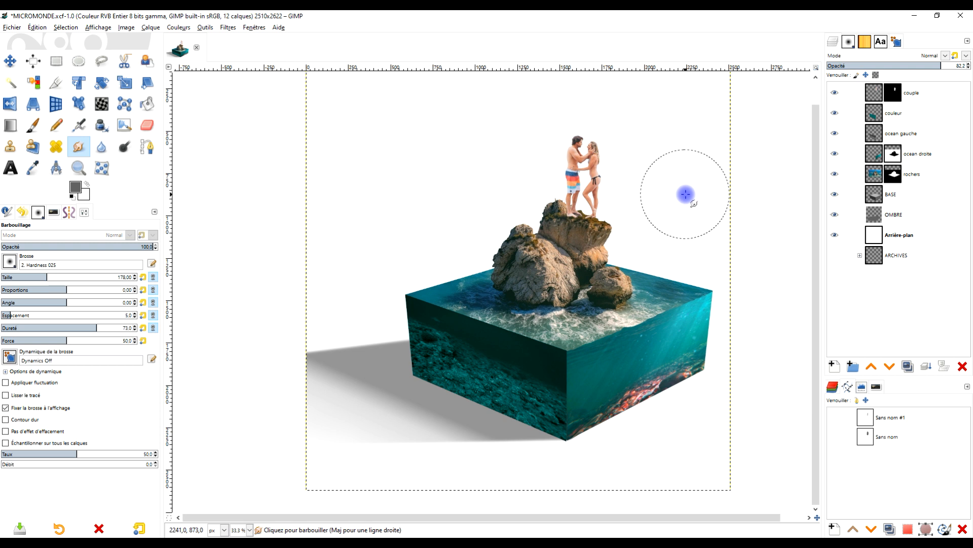
pyautogui.moveTo(746, 220); pyautogui.dragTo(733, 248)
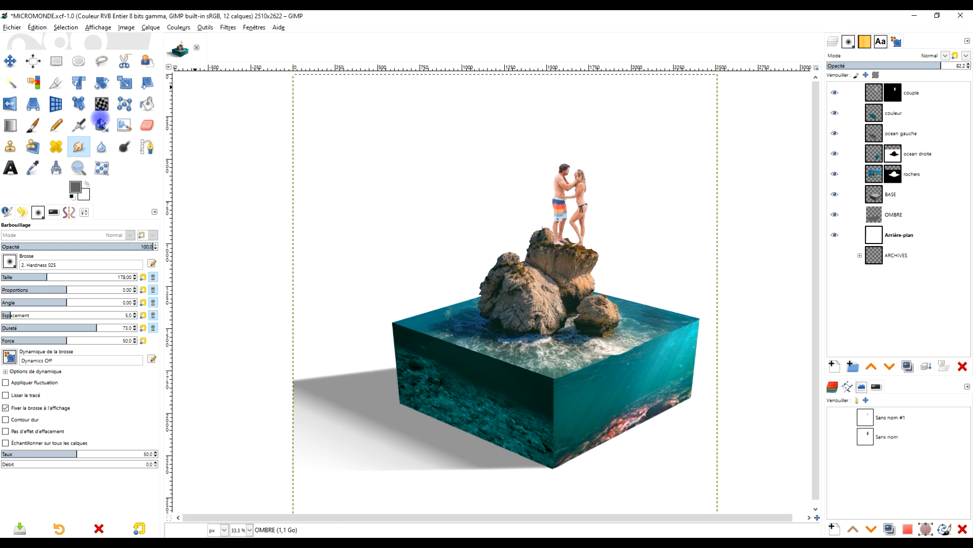
pyautogui.click(79, 168)
pyautogui.moveTo(283, 75); pyautogui.dragTo(715, 366)
pyautogui.moveTo(755, 312); pyautogui.dragTo(752, 359)
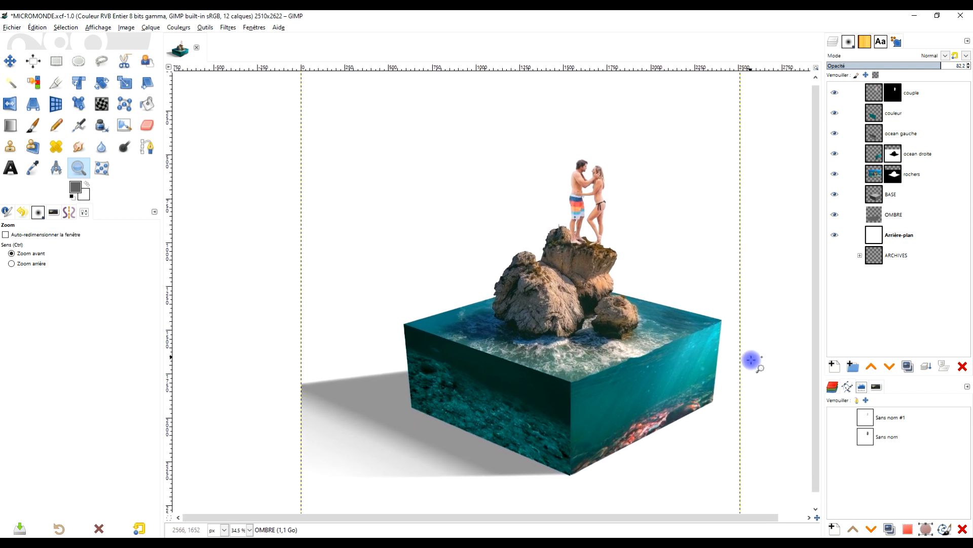
pyautogui.keyDown('ctrl'); pyautogui.click(748, 361); pyautogui.keyUp('ctrl')
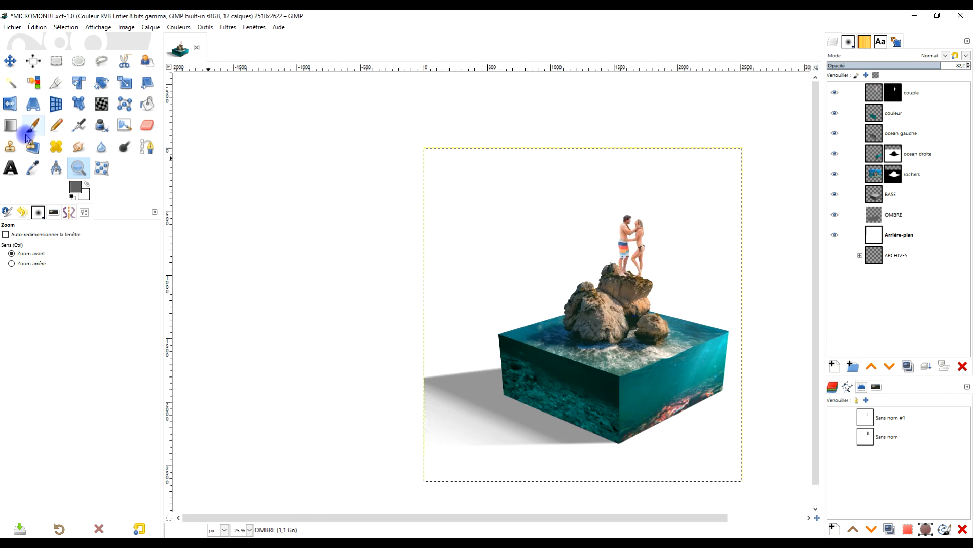
pyautogui.moveTo(418, 144); pyautogui.dragTo(750, 487)
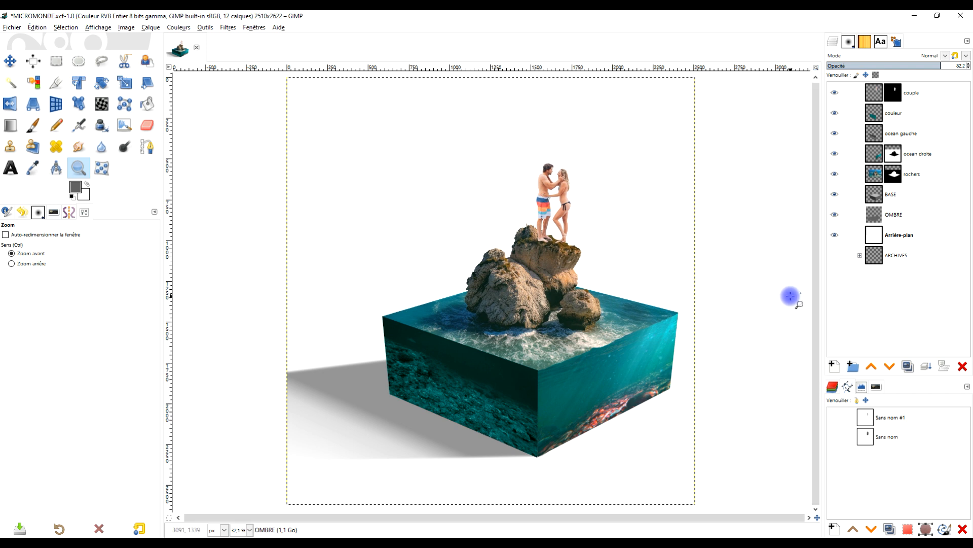